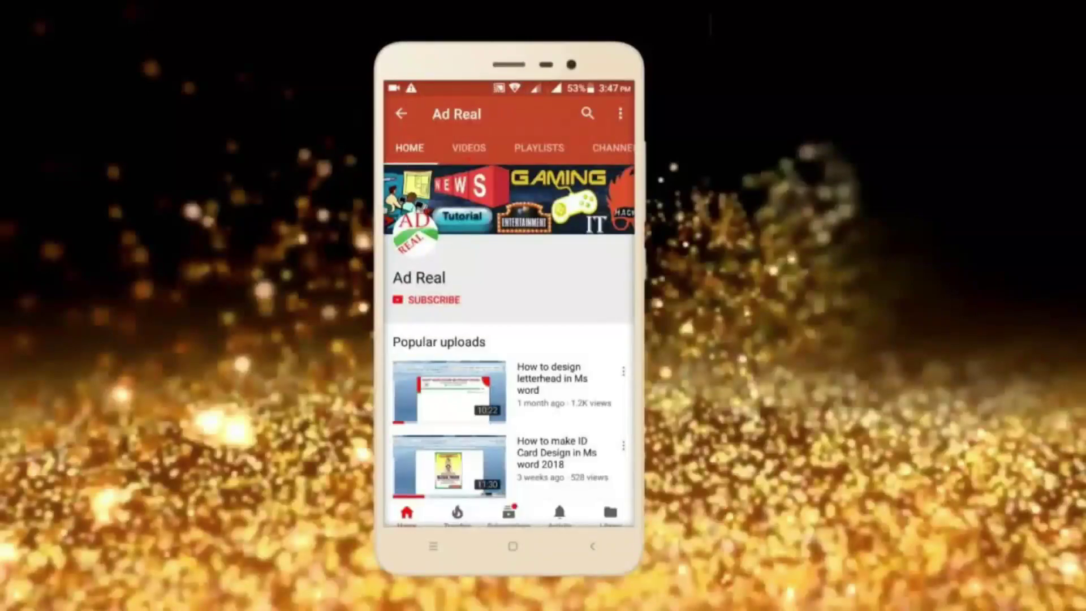
click(433, 300)
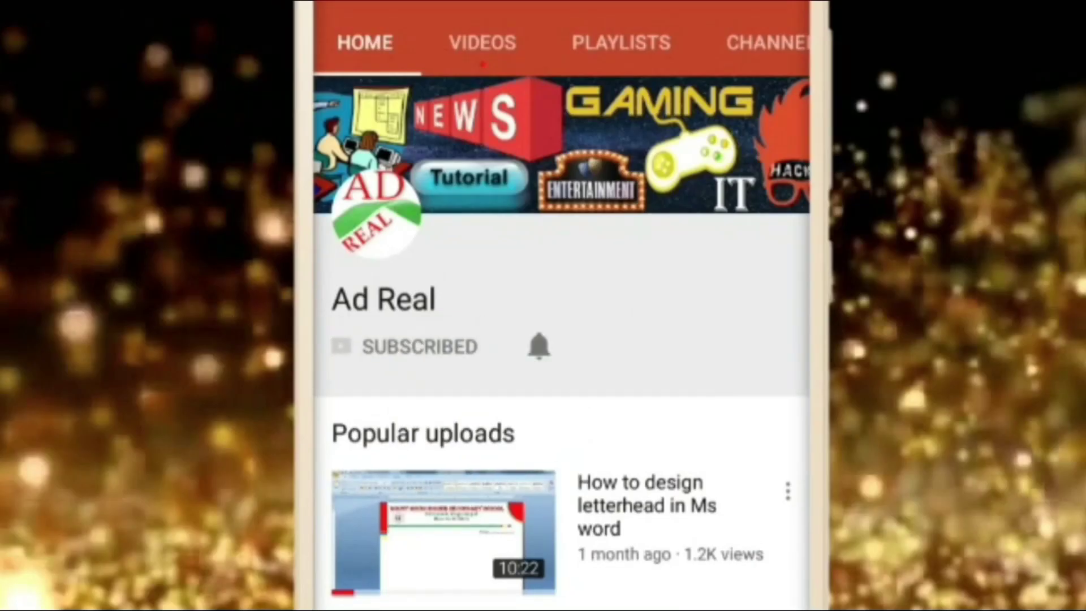
click(539, 345)
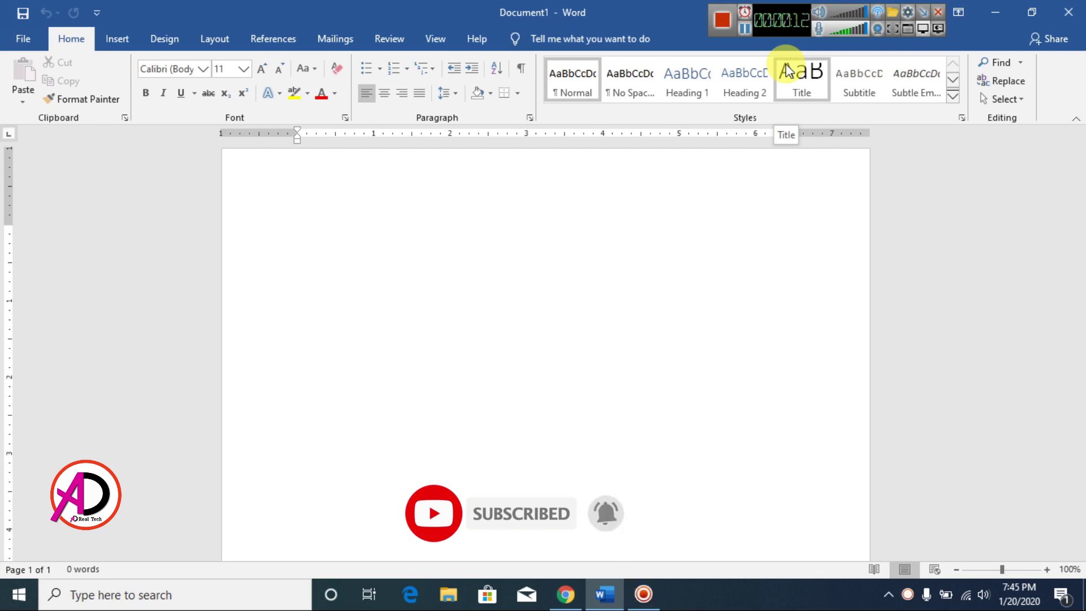
- Set the page margins of the blank document to the Narrow preset of 0.5" on all sides
click(219, 41)
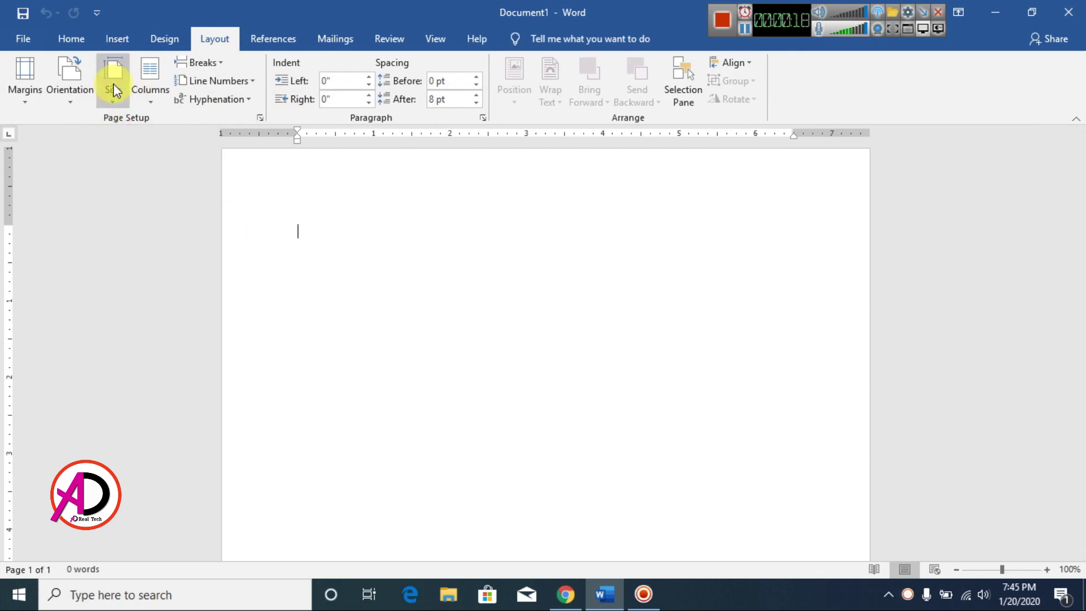
click(38, 90)
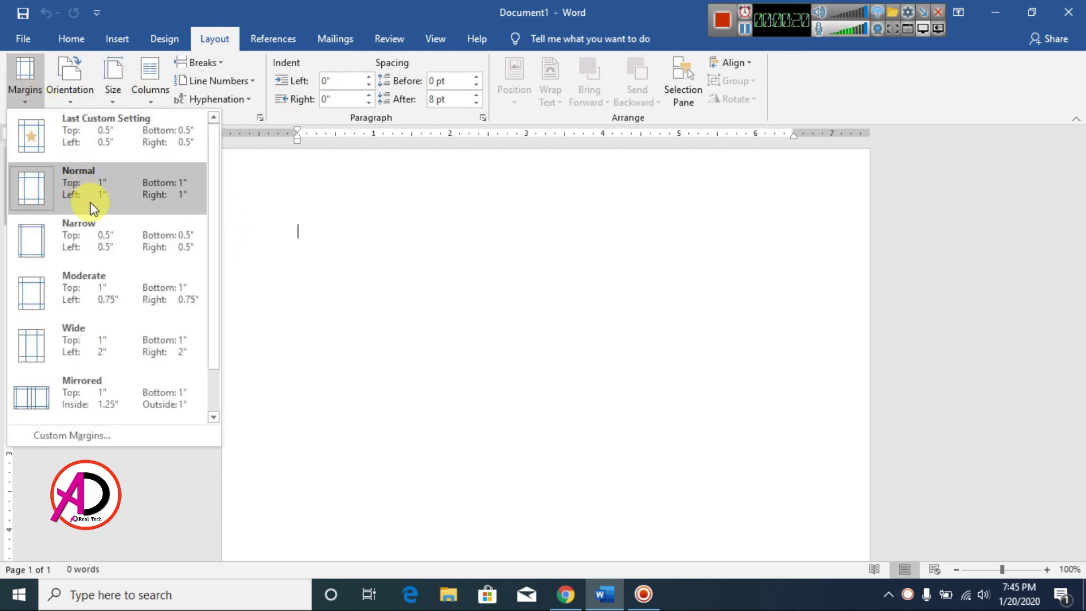
click(131, 249)
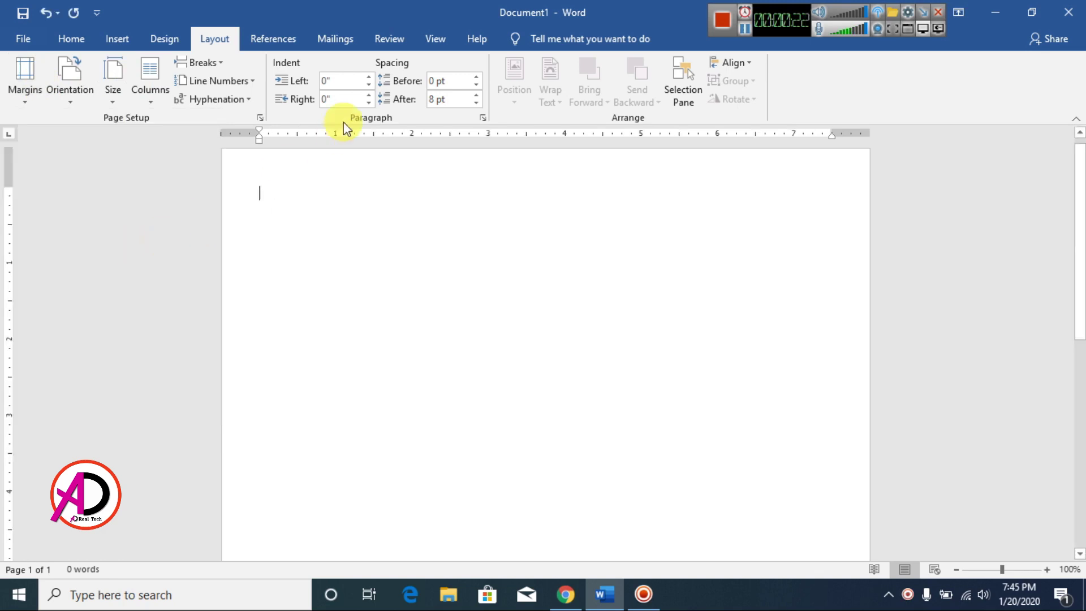
- Set a custom paper size 5.5" wide and 2" high for the whole document
click(116, 91)
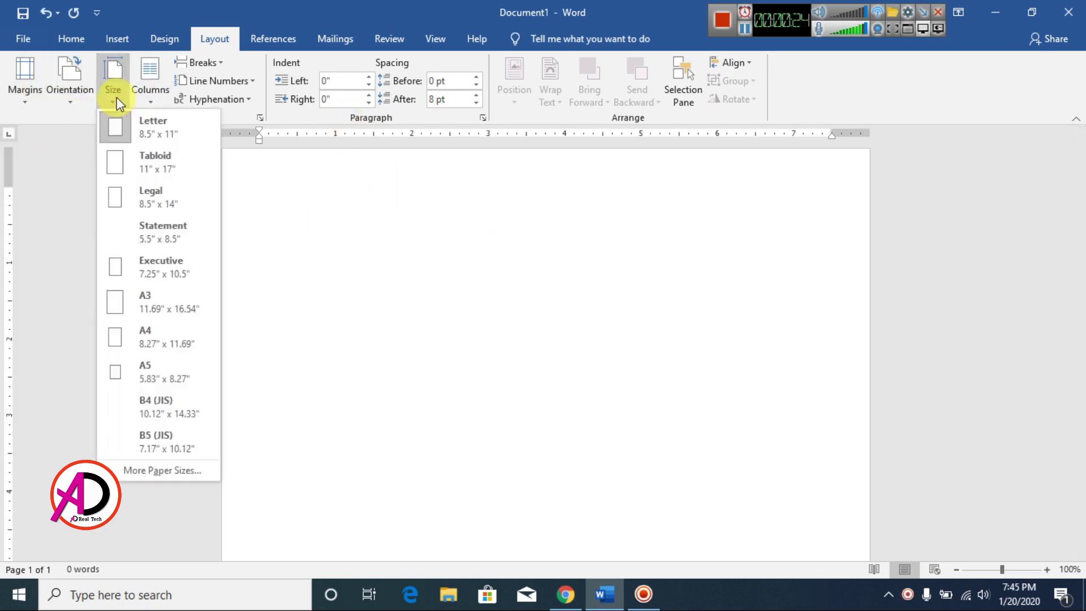
click(189, 468)
double_click(464, 159)
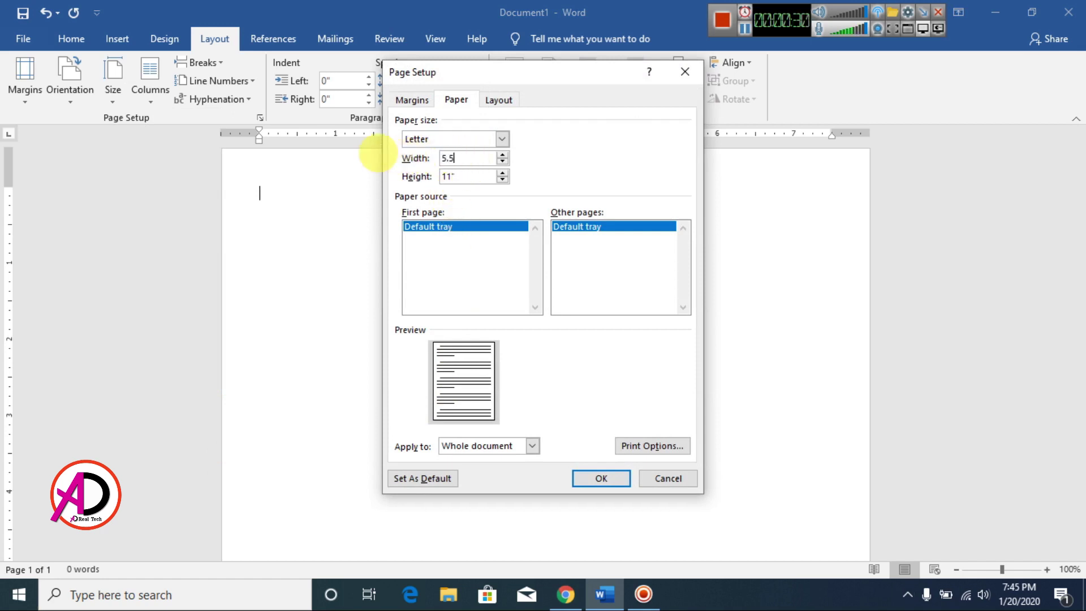
key(Tab)
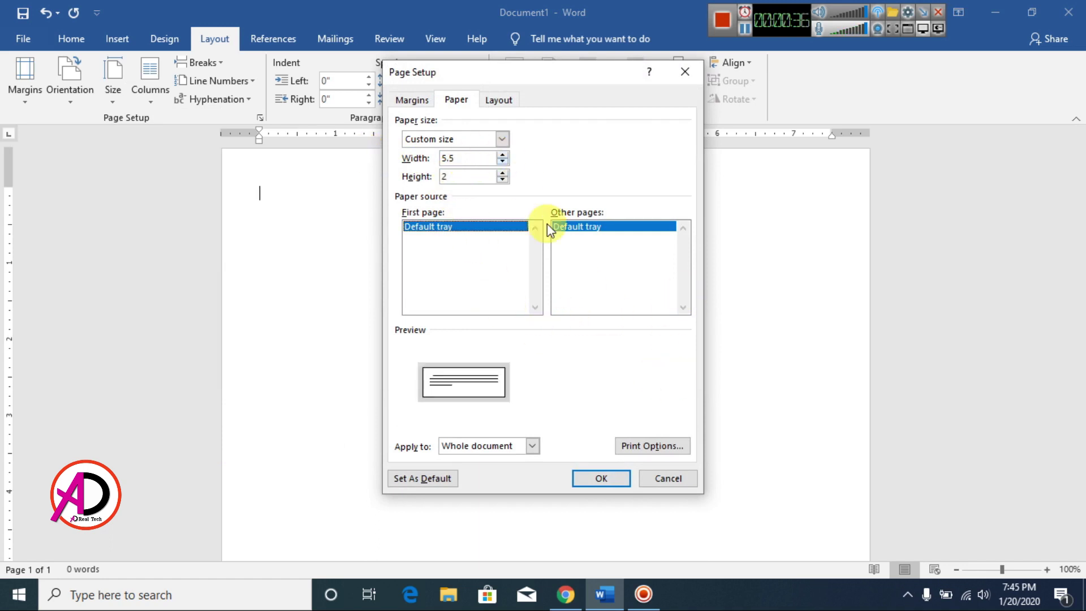
click(600, 478)
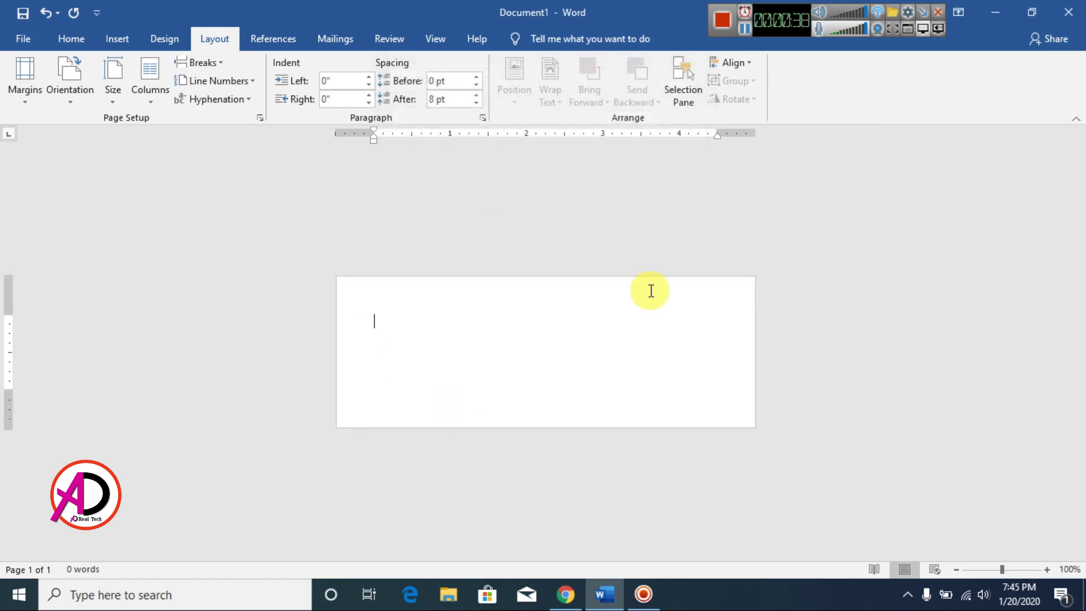
- Change the page background color to the standard yellow
scroll(538, 325, up, 4)
scroll(538, 325, up, 3)
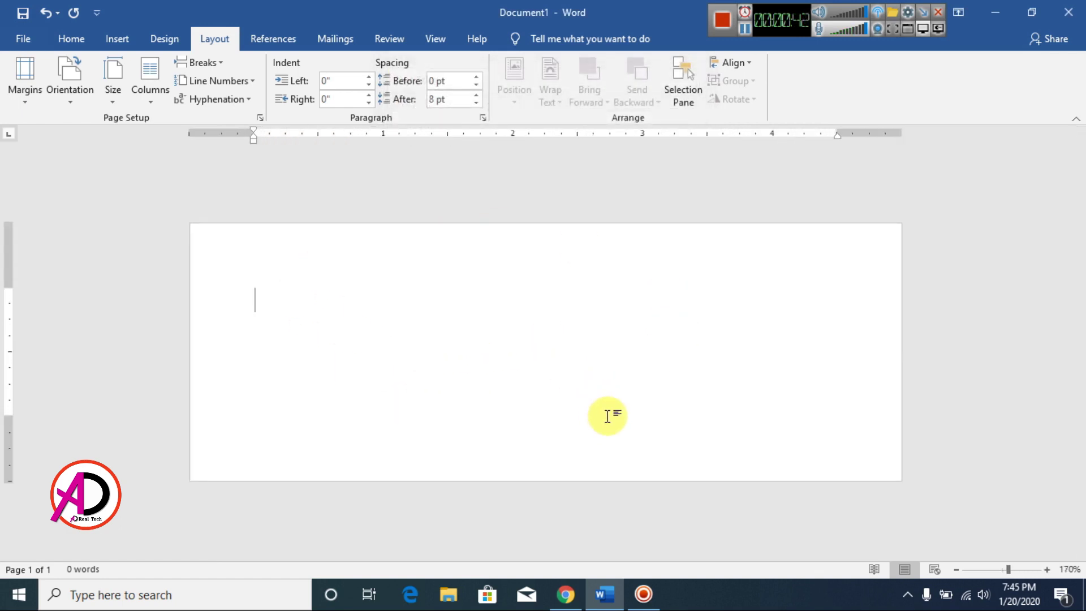
click(161, 42)
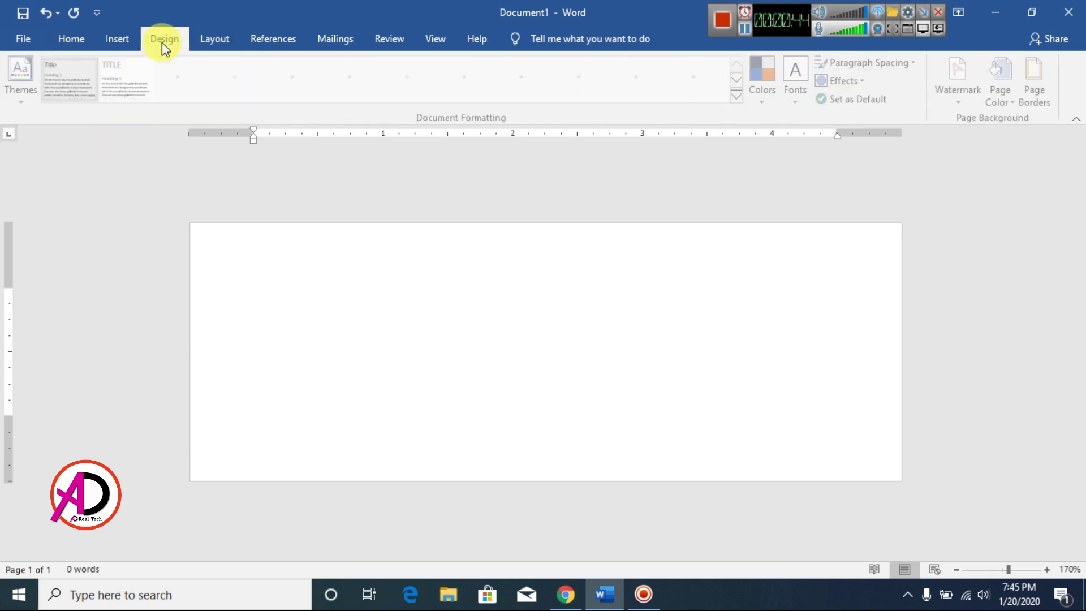
click(1009, 105)
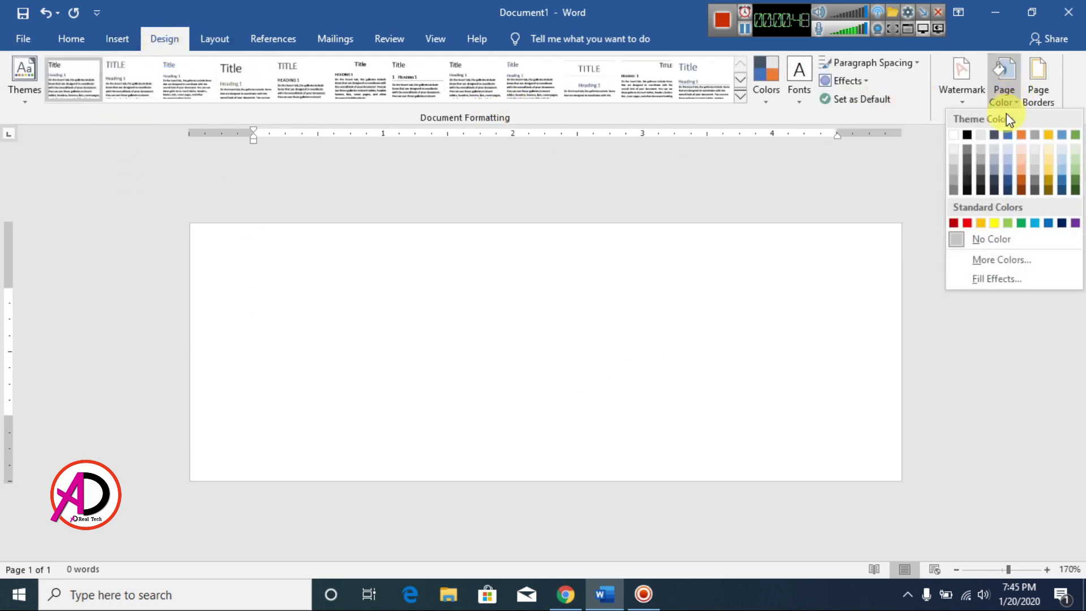
click(993, 224)
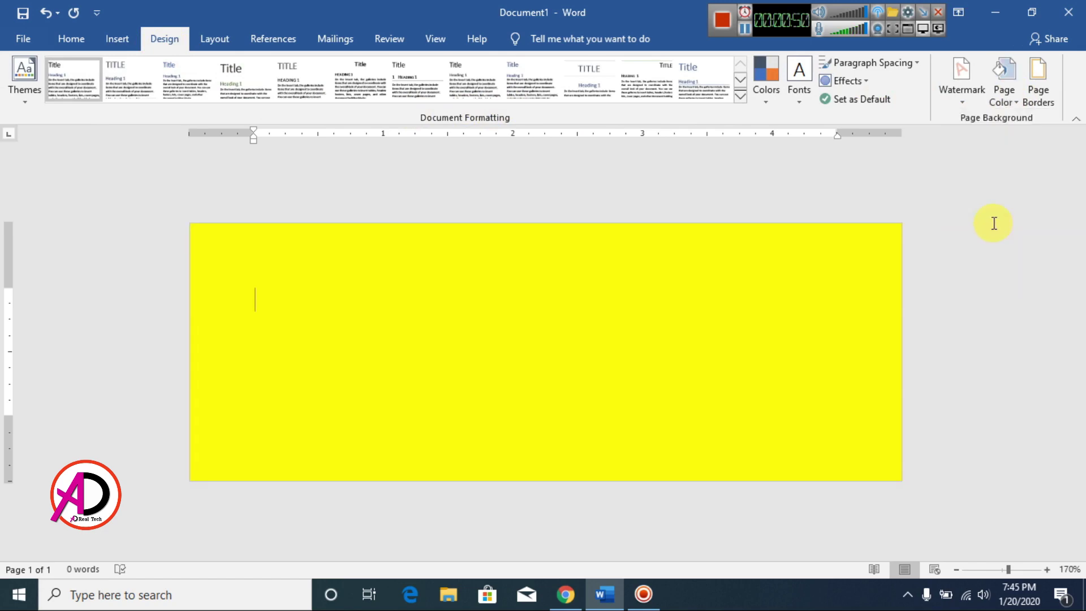
- Draw a rounded rectangle about 5.29" wide and 1.82" high, leaving an even yellow border around it
click(117, 39)
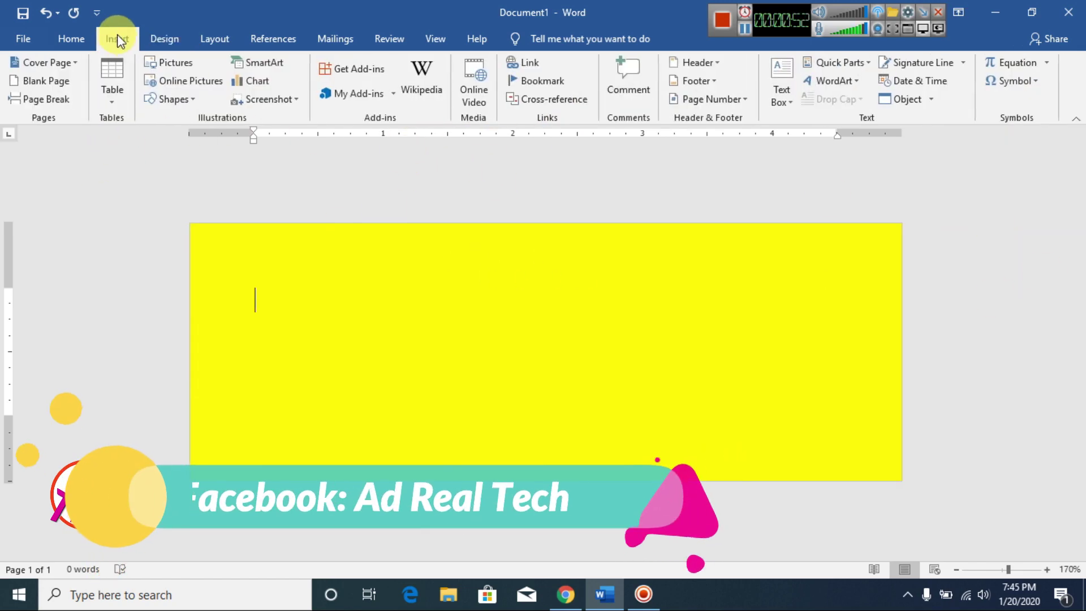
click(171, 101)
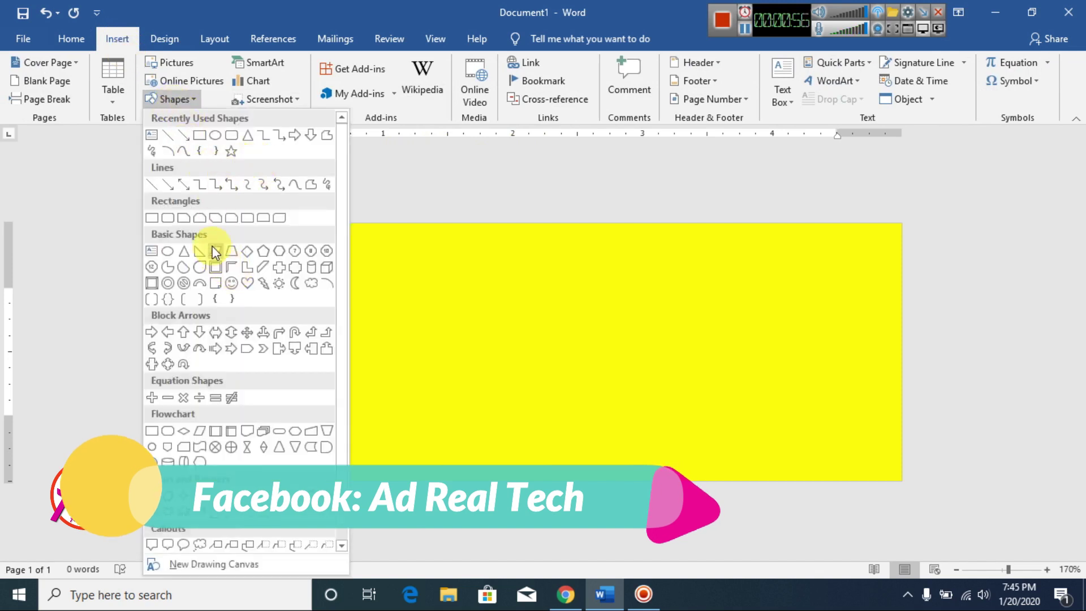
click(228, 138)
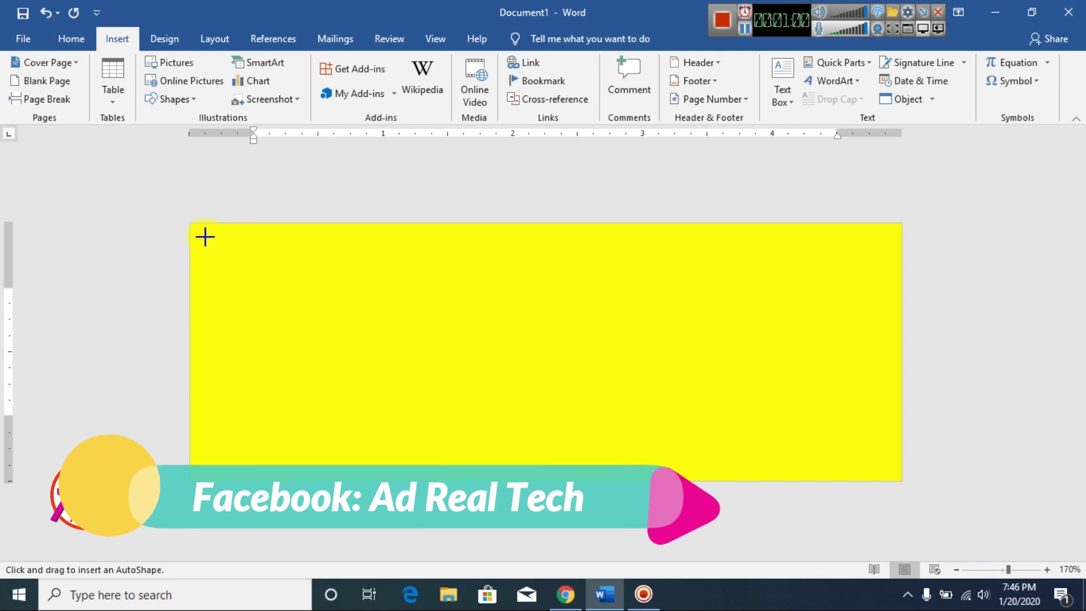
mouse_move(203, 237)
mouse_down()
mouse_move(215, 256)
mouse_move(521, 397)
mouse_move(826, 475)
mouse_move(889, 471)
mouse_up()
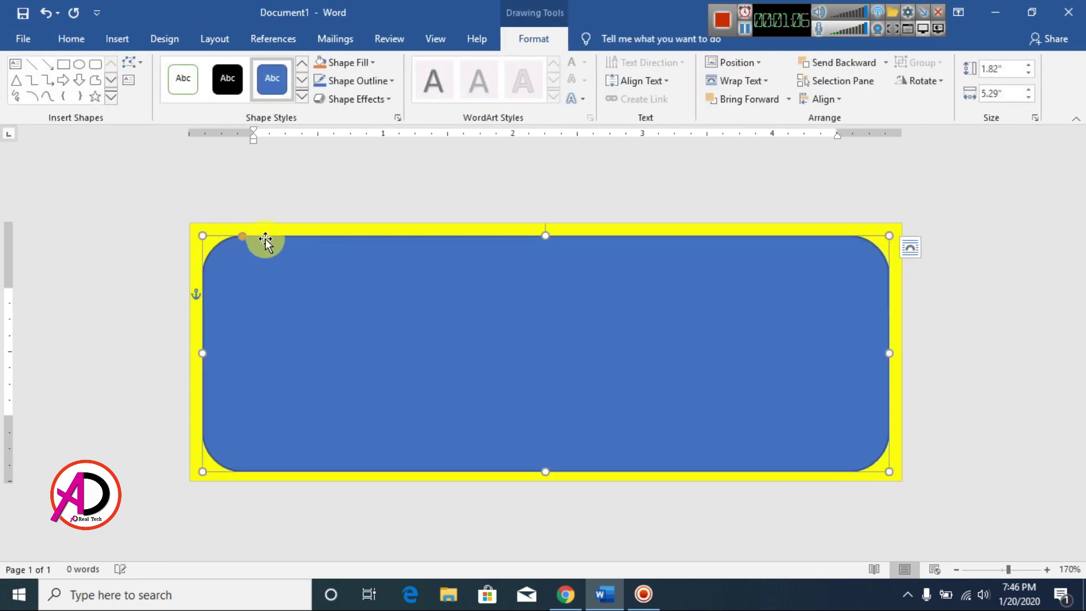
- Reduce the corner rounding of the large rectangle to a small radius
click(239, 237)
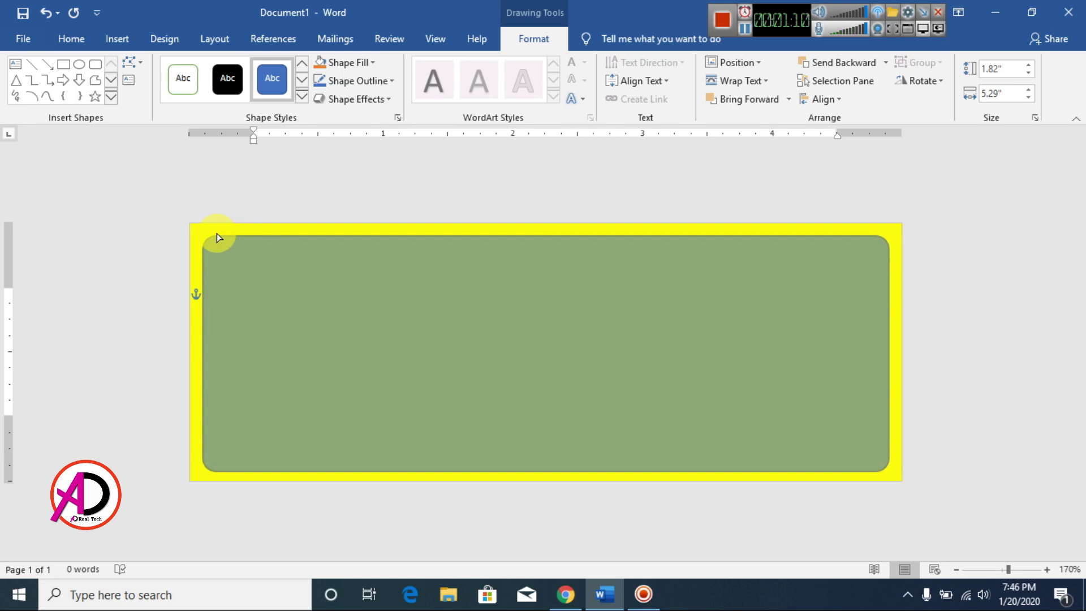
click(991, 298)
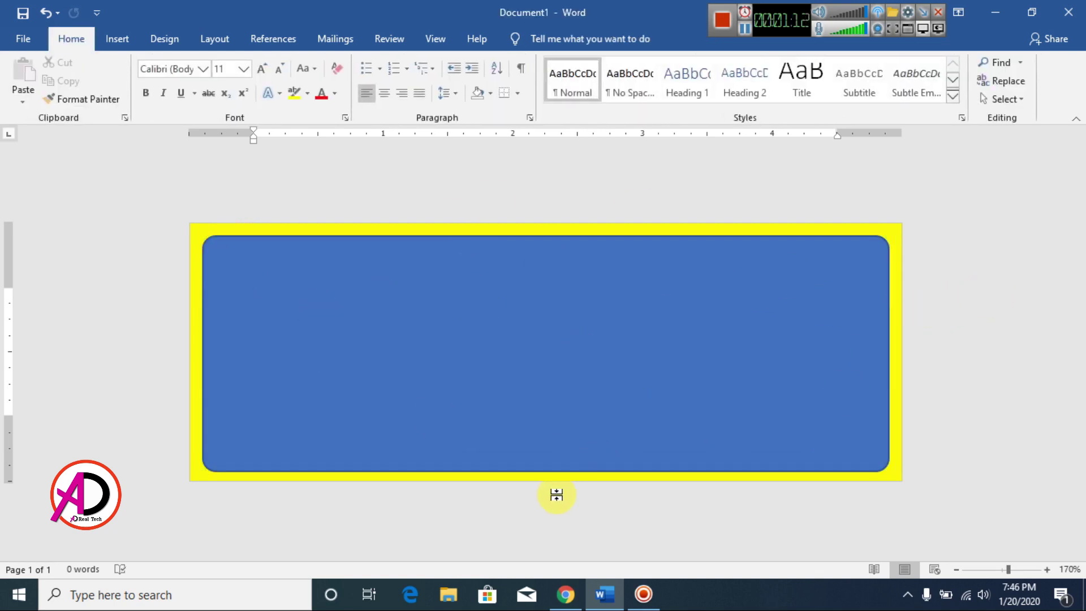
click(645, 382)
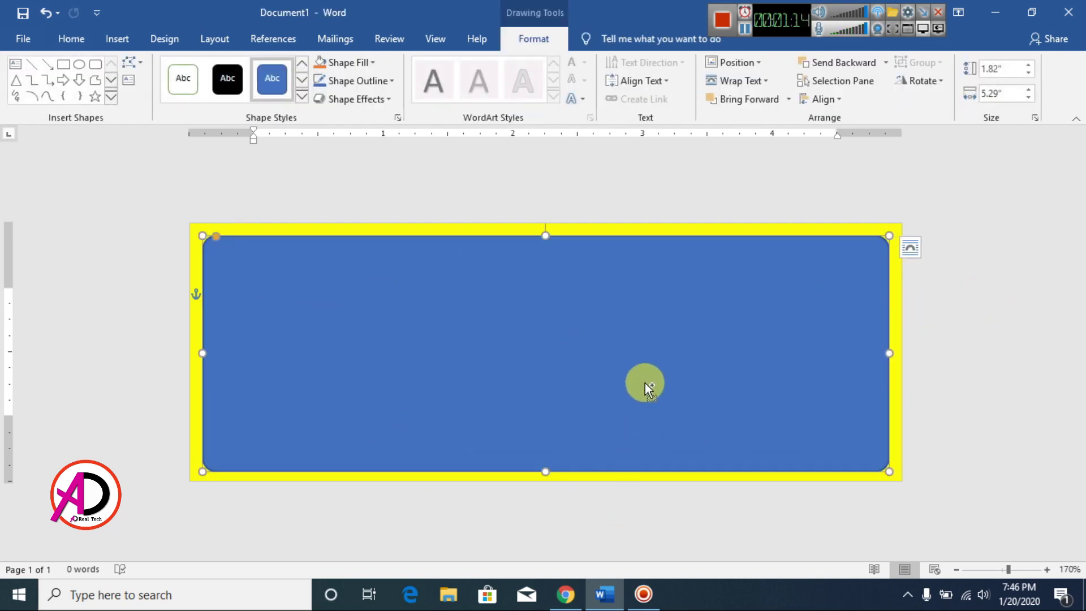
click(916, 375)
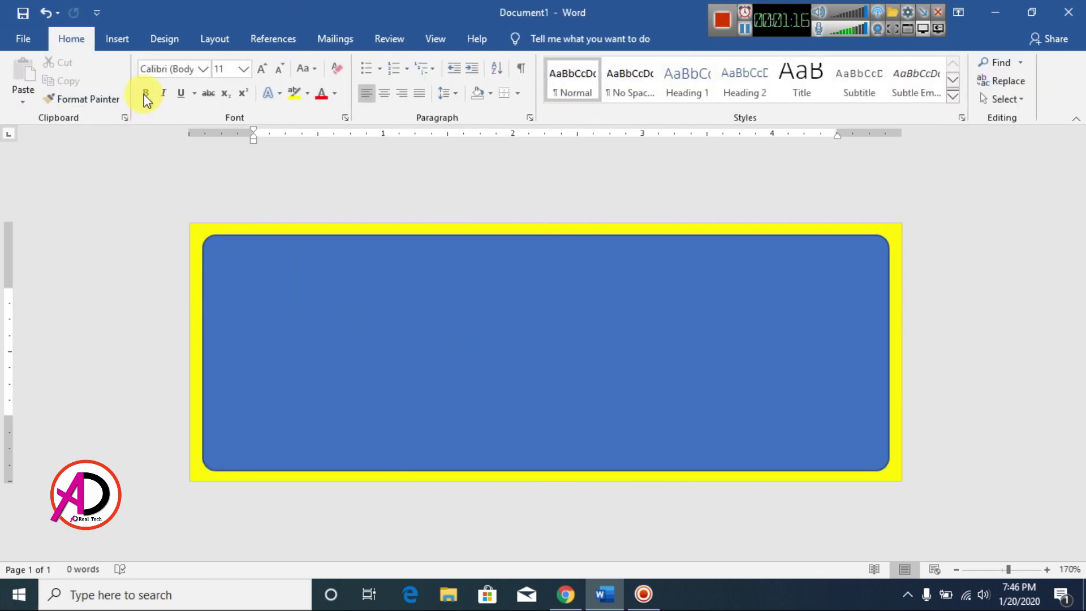
- Fill the large rounded rectangle with a very dark gray theme color and remove its outline
click(395, 330)
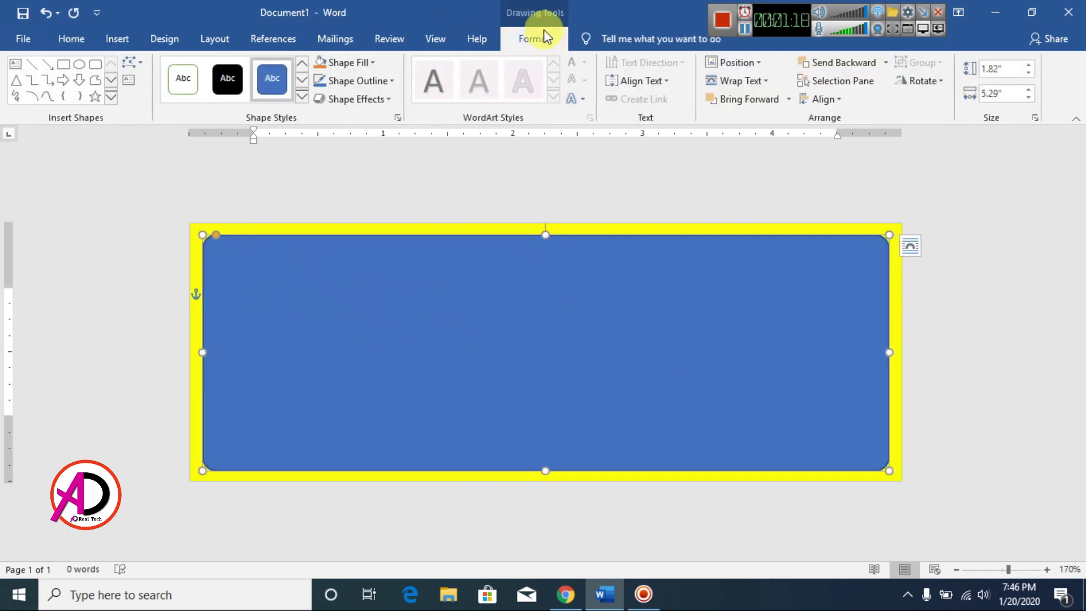
click(358, 64)
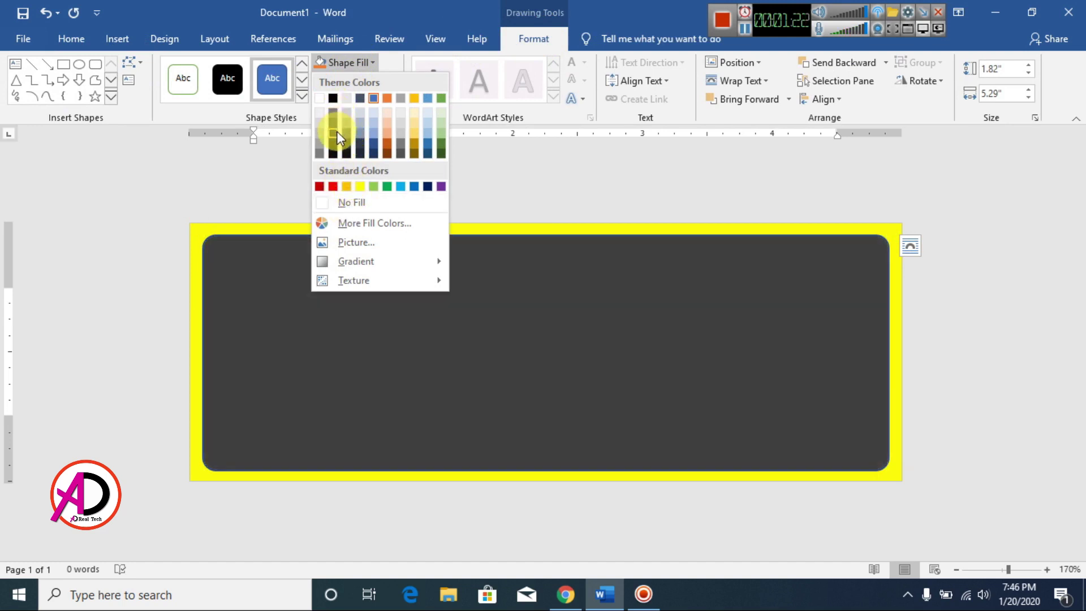
click(337, 140)
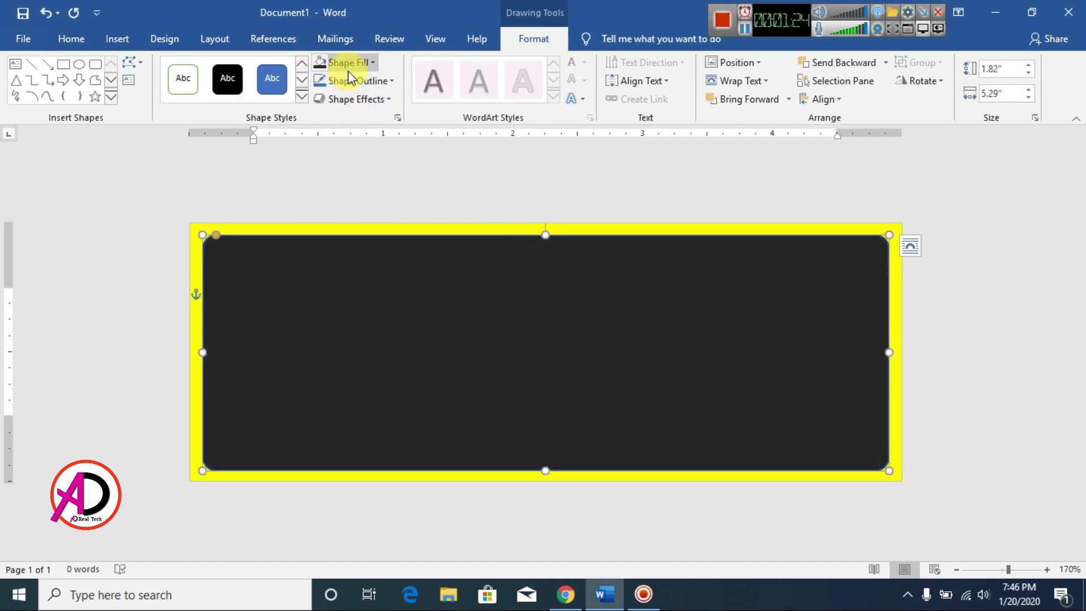
click(368, 81)
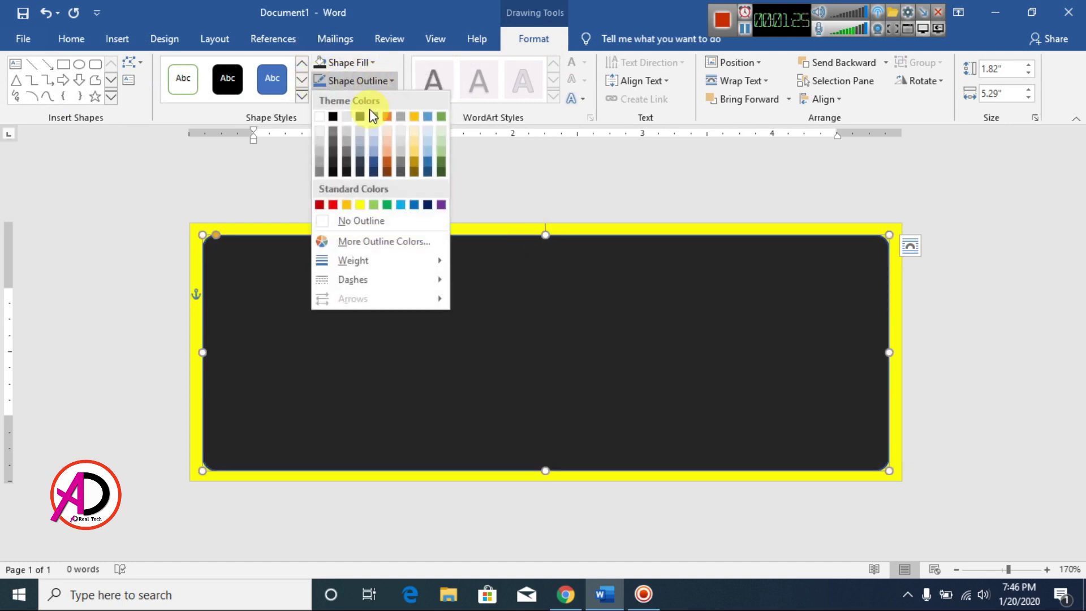
click(371, 221)
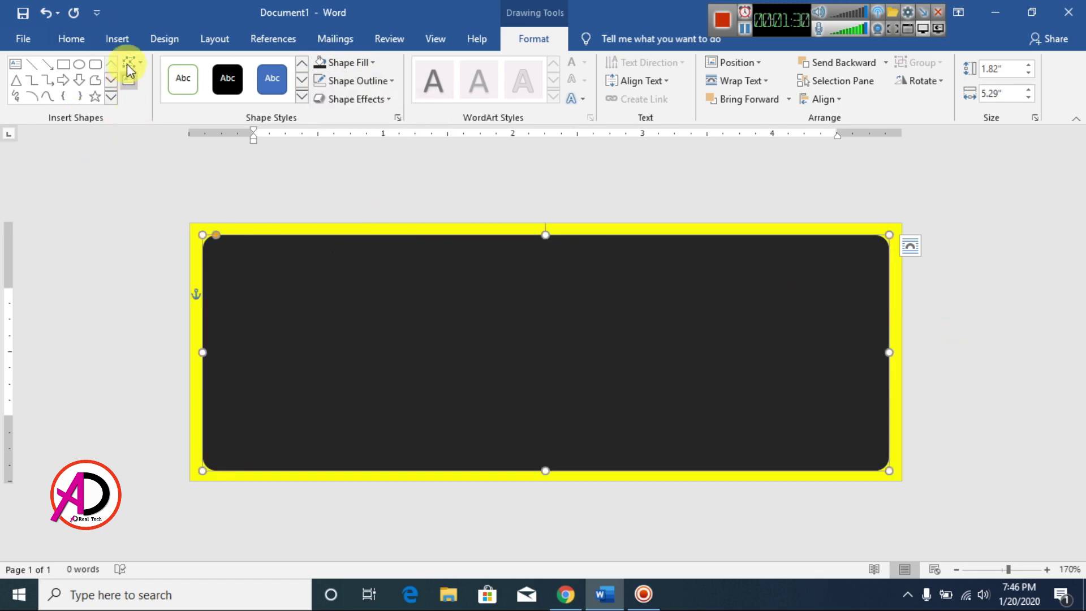
- Draw a rectangle with rounded same-side corners, about 1.67" by 0.5", on the dark panel and rotate it right 90°
click(121, 42)
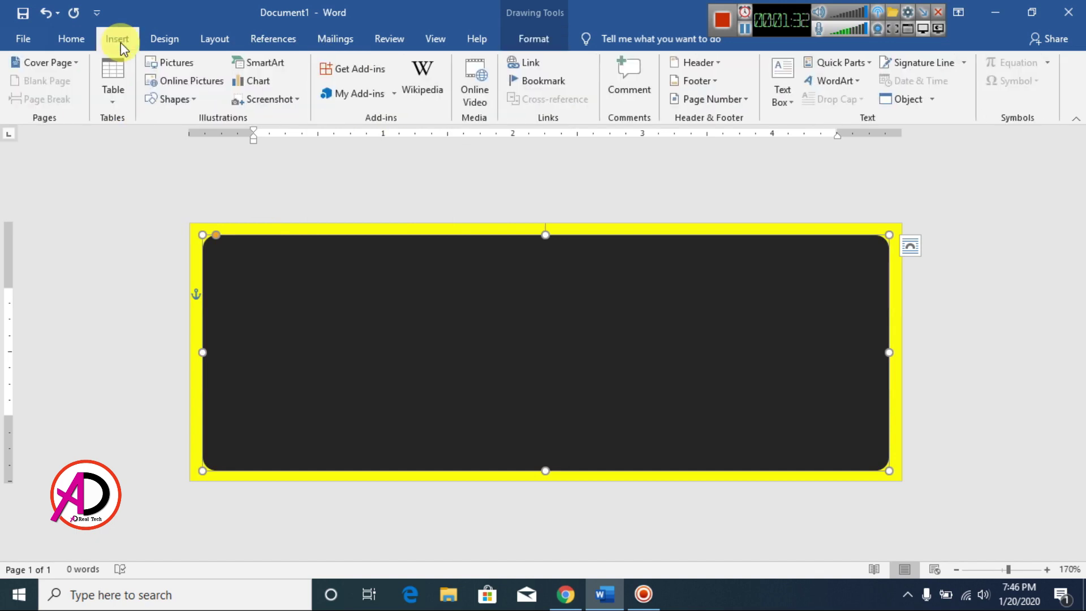
click(182, 99)
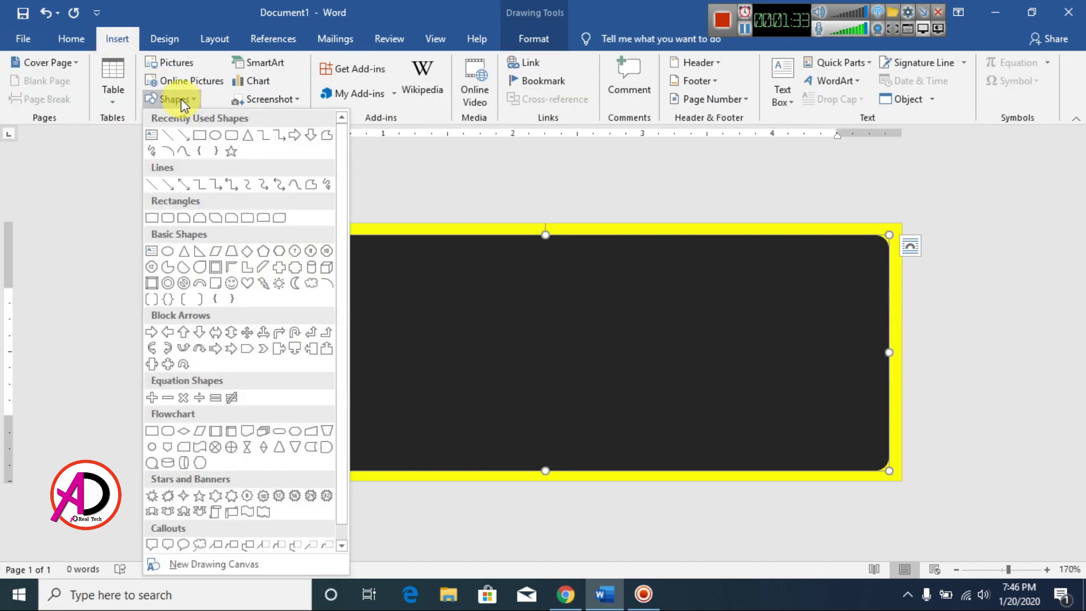
click(262, 217)
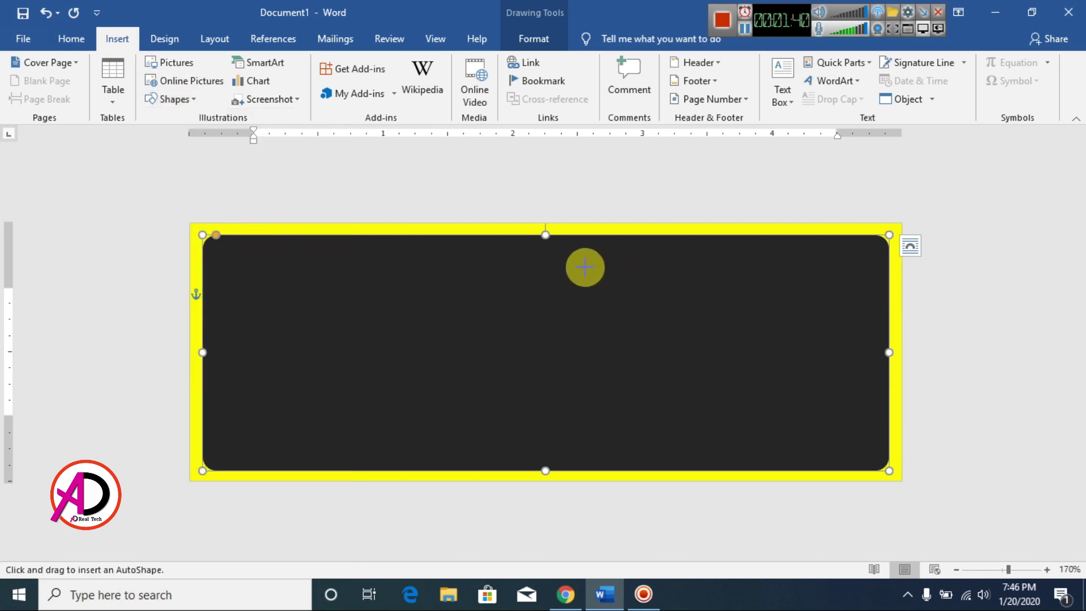
mouse_move(584, 266)
mouse_down()
mouse_move(652, 358)
mouse_move(750, 325)
mouse_move(802, 331)
mouse_up()
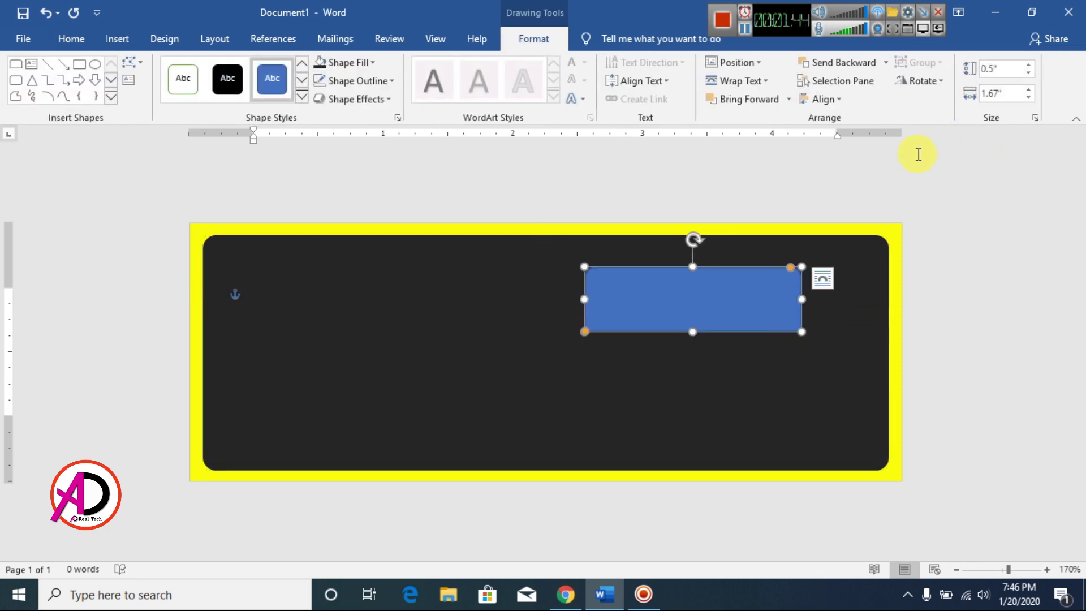
click(932, 83)
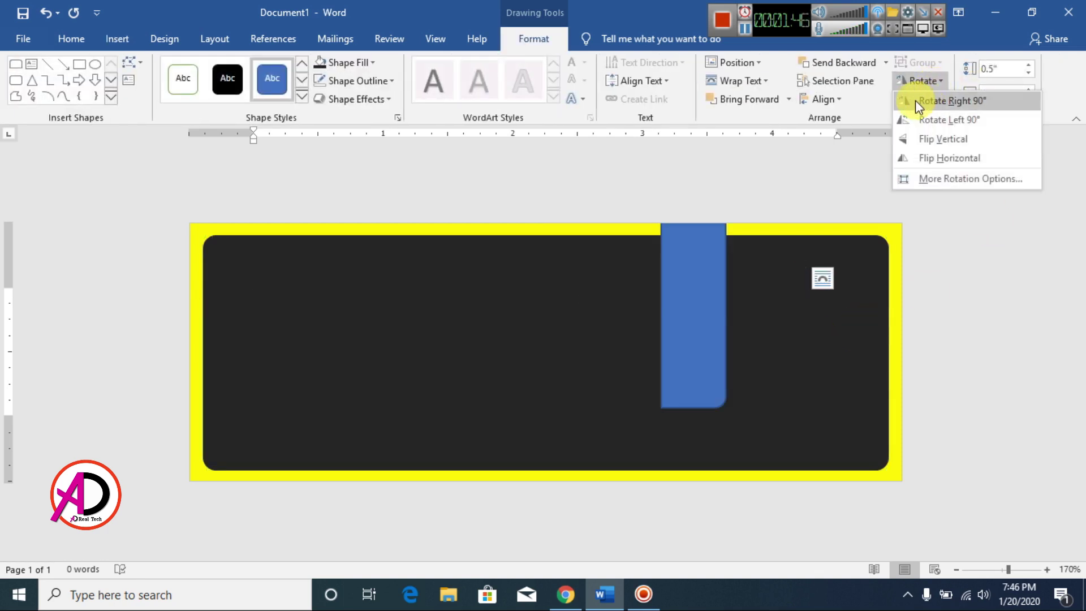
click(954, 100)
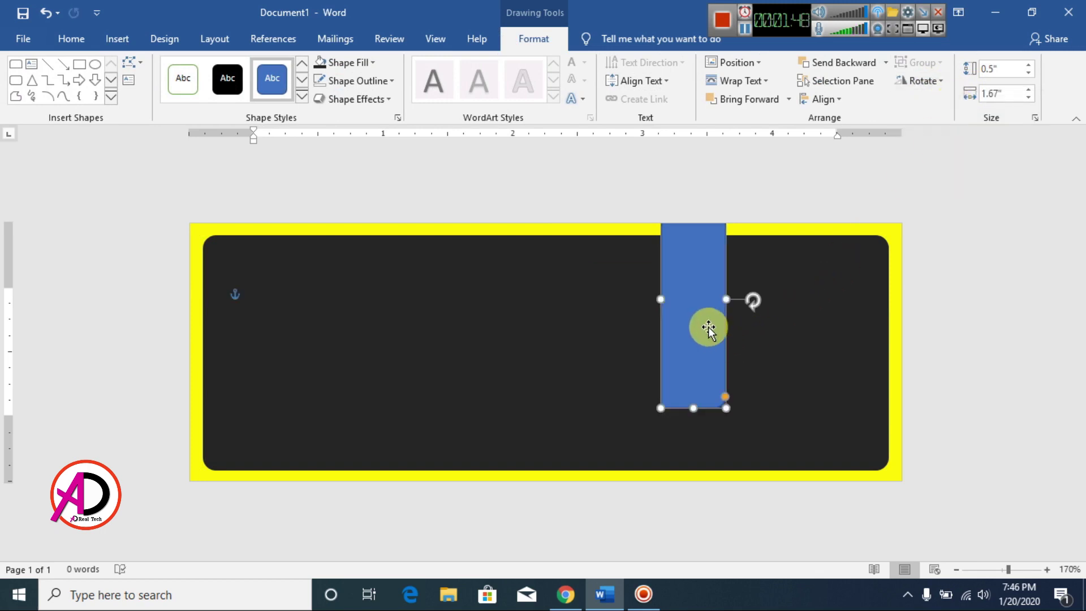
- Align the rotated blue shape with the dark panel's right edge and stretch it to the panel's full height
drag(708, 325, 872, 368)
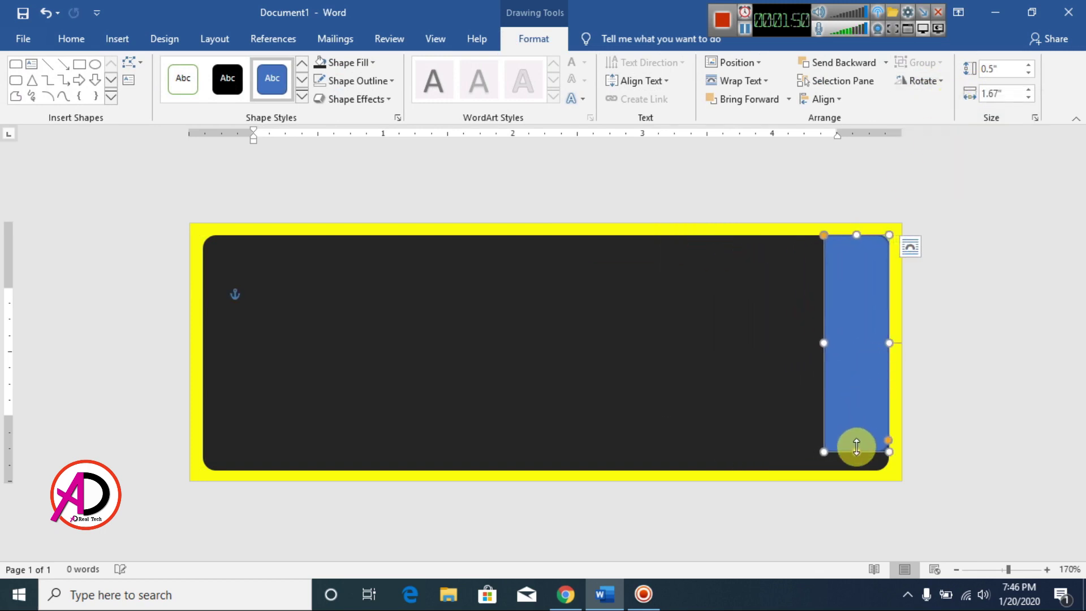
drag(856, 451, 860, 468)
click(819, 337)
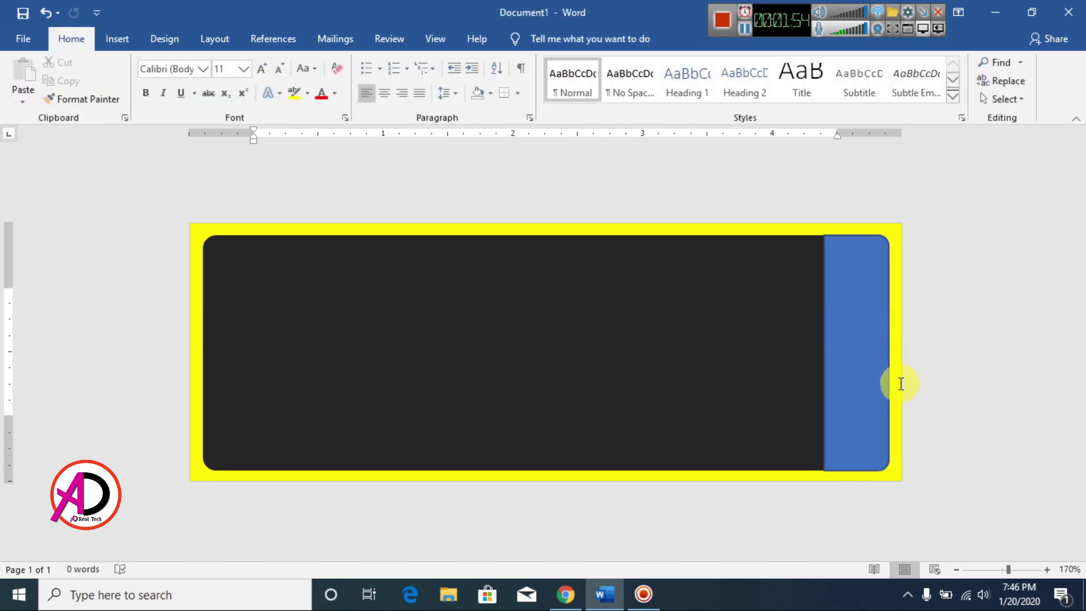
scroll(900, 382, up, 5)
scroll(899, 382, up, 4)
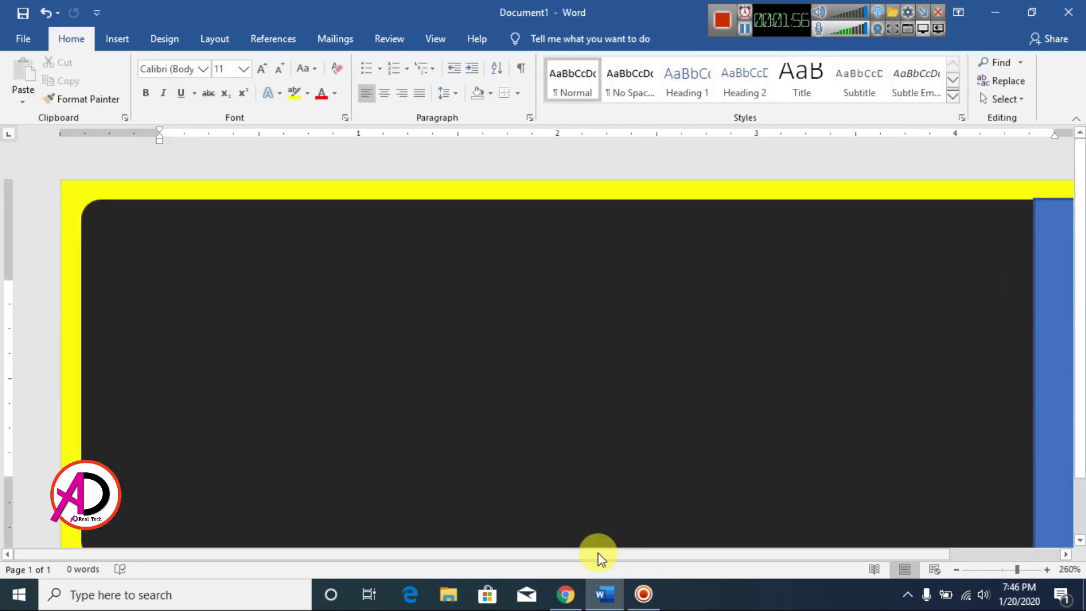
- Remove the outline of the blue side strip and fill it with the white theme color
drag(598, 552, 789, 554)
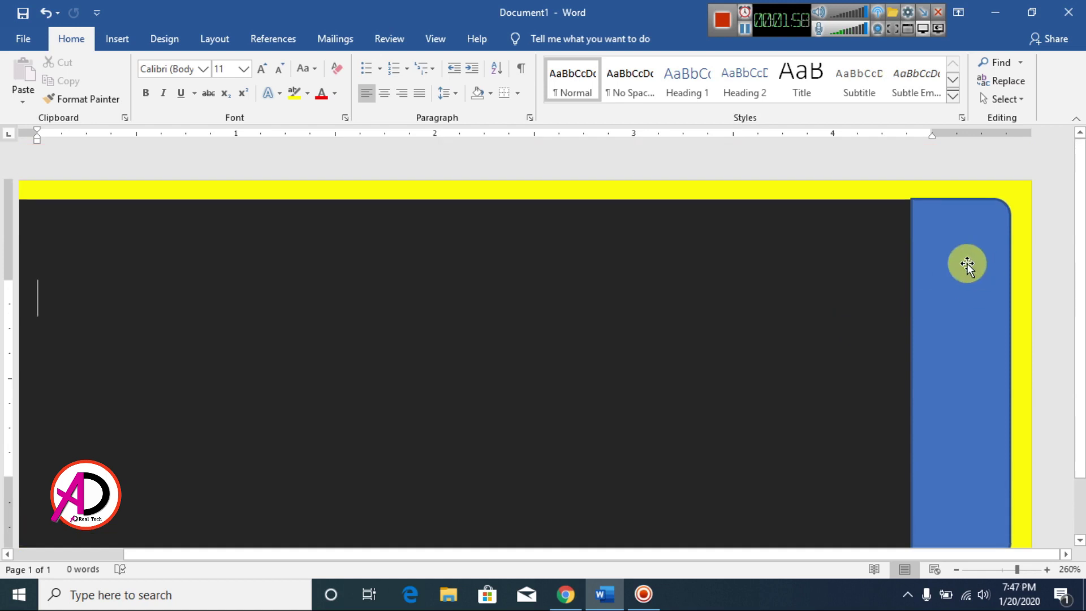
click(933, 265)
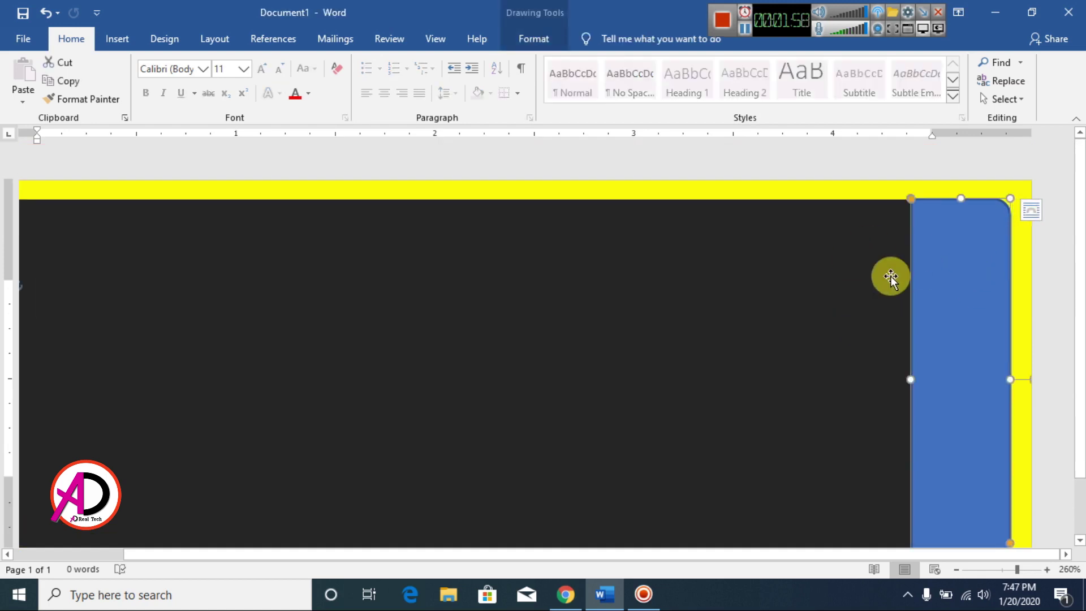
click(533, 39)
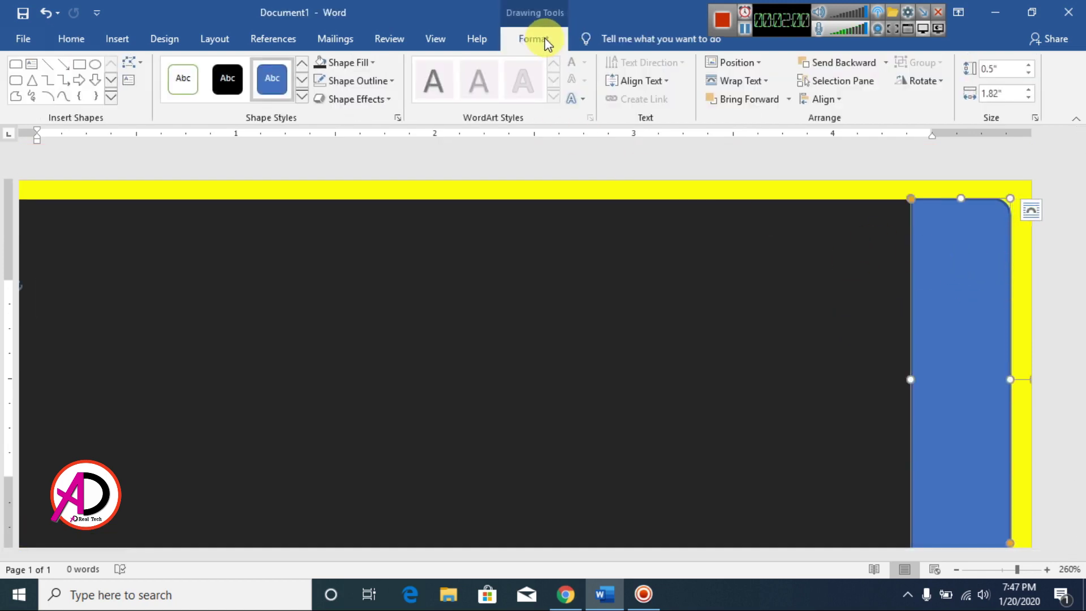
click(351, 83)
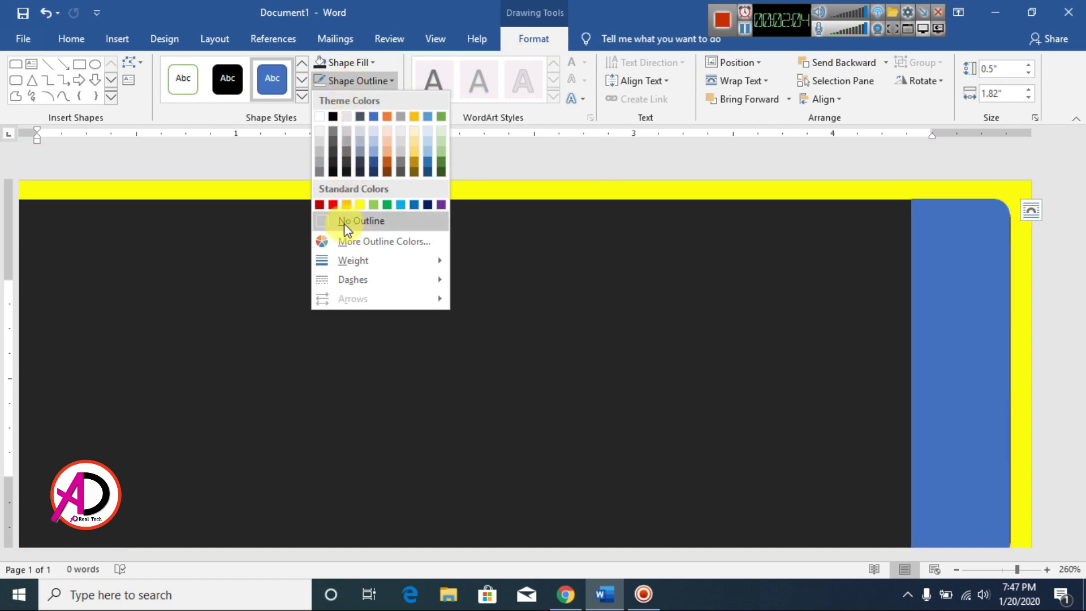
click(358, 222)
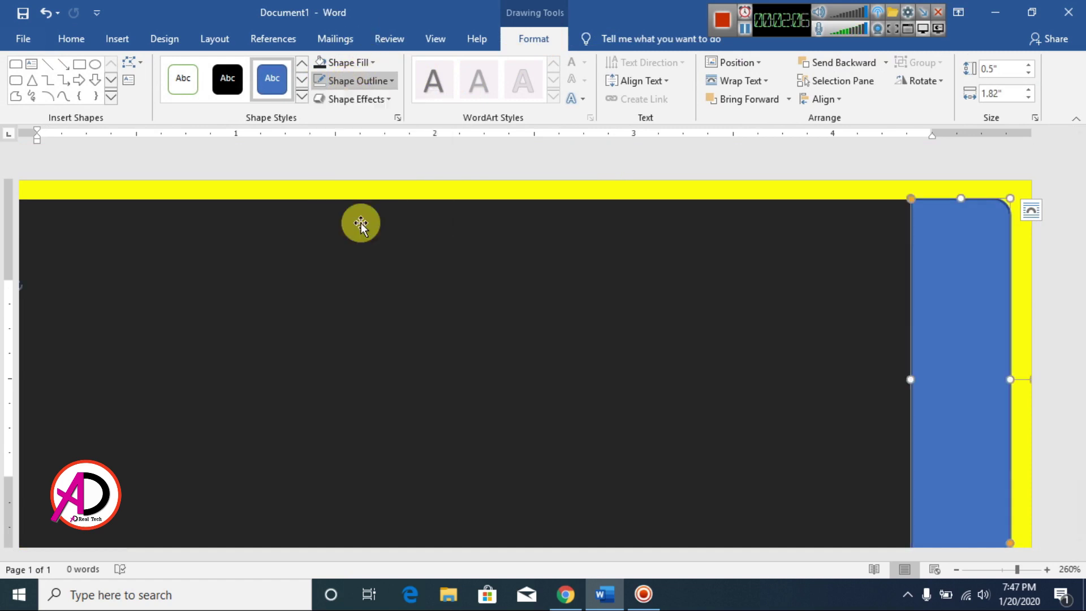
click(356, 62)
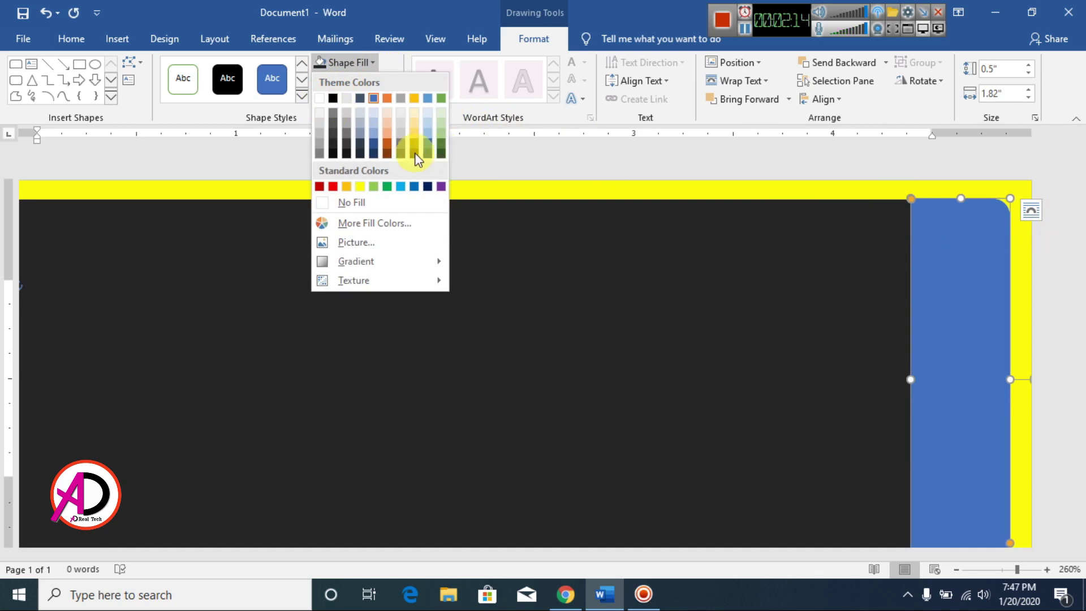
click(320, 98)
click(1056, 236)
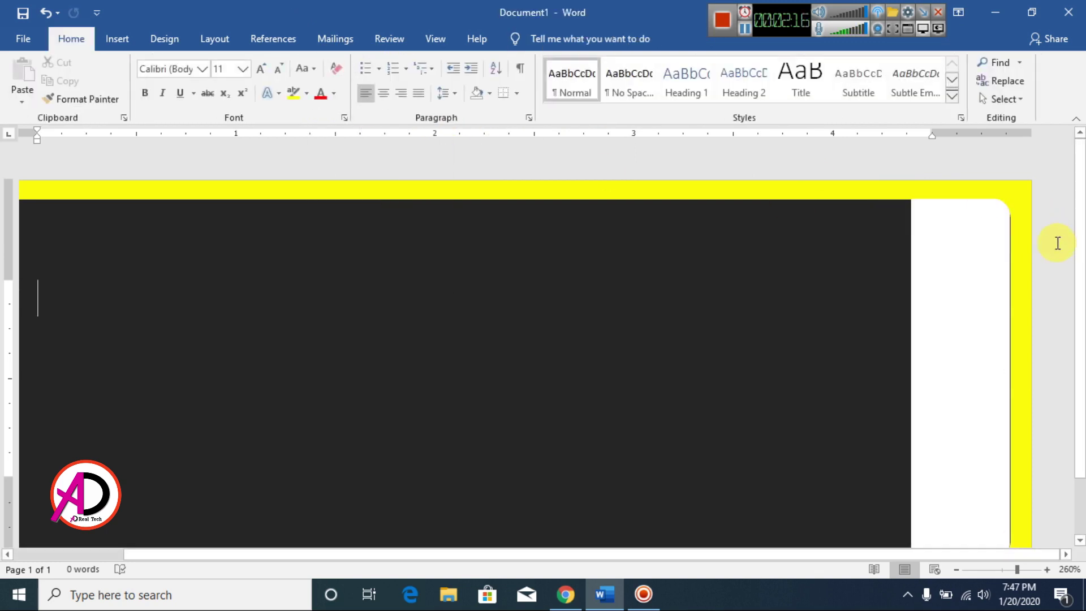
- Widen the white strip slightly past the dark panel's outer edge and slightly increase its corner rounding
scroll(999, 303, down, 1)
scroll(984, 357, up, 1)
click(999, 362)
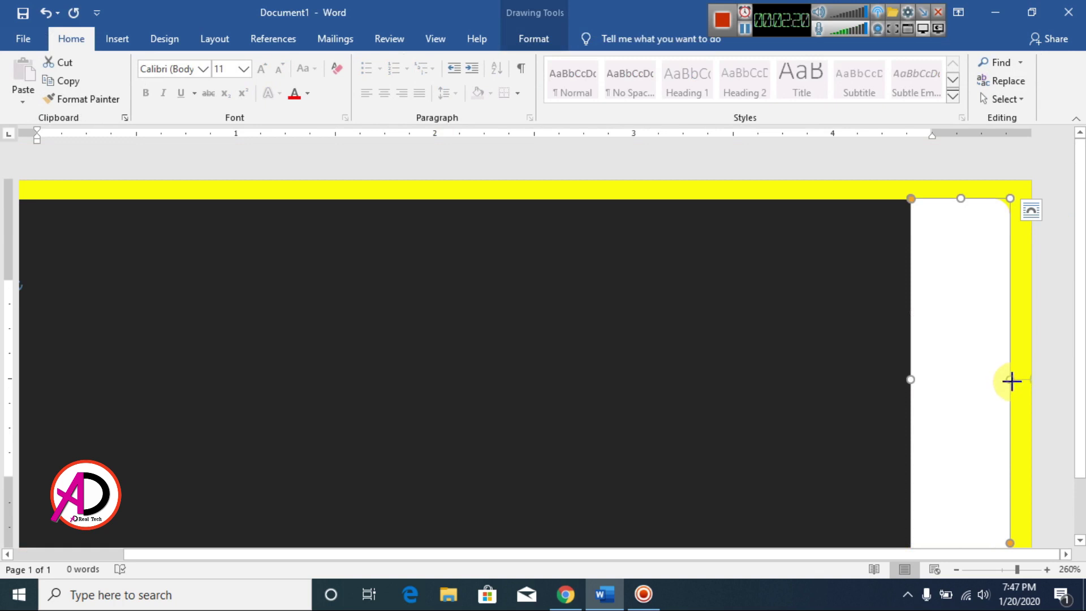
drag(1012, 382, 1015, 381)
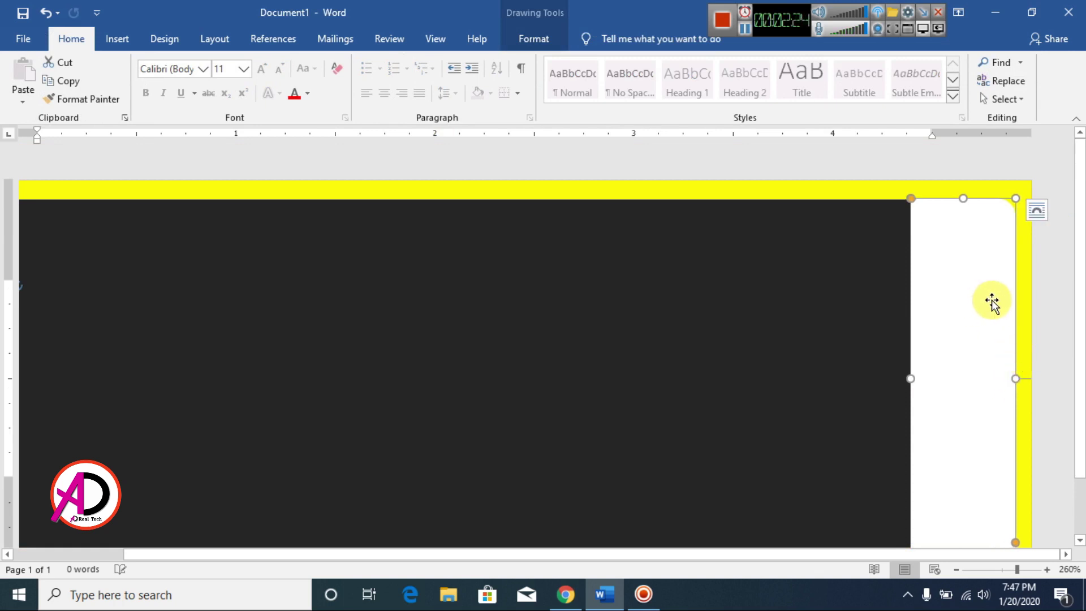
scroll(1018, 419, down, 2)
drag(1016, 479, 1020, 475)
click(1051, 385)
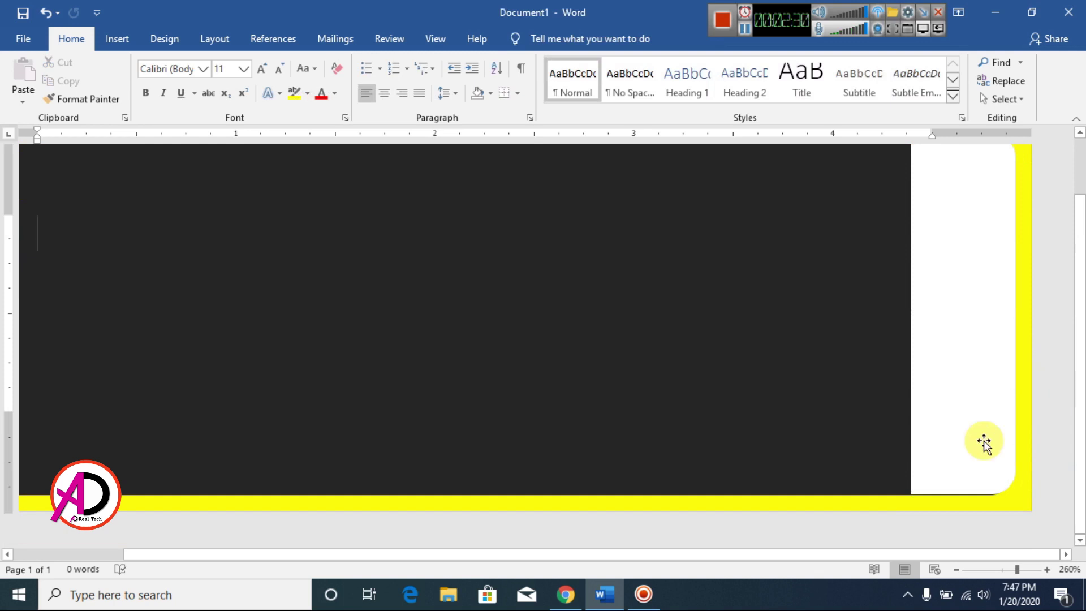
- Extend the white strip's lower edge slightly to cover the dark panel beneath it
scroll(979, 419, up, 1)
click(976, 404)
scroll(968, 446, down, 1)
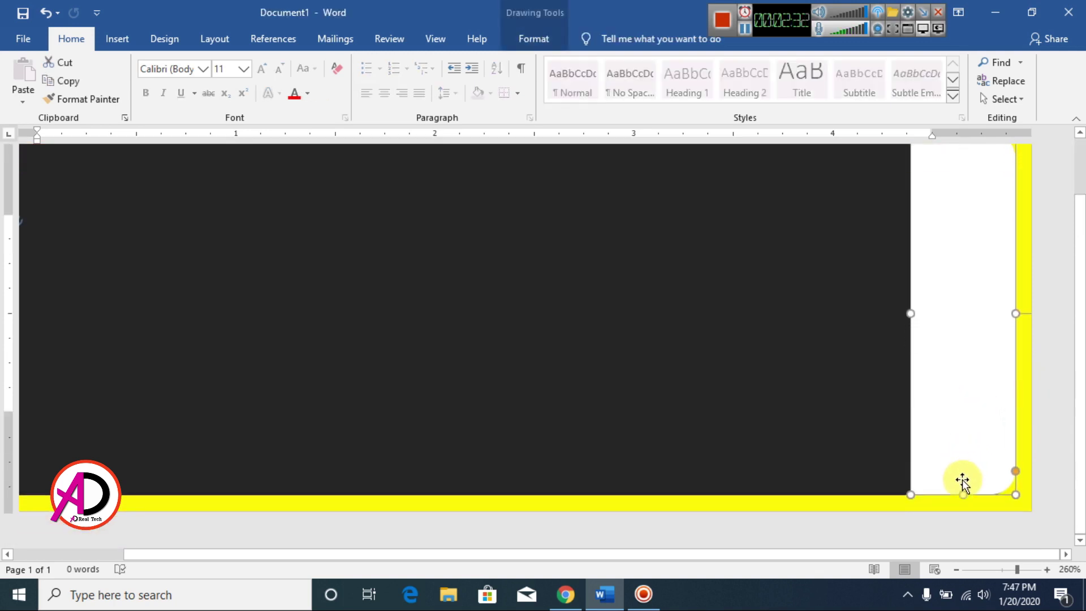
drag(960, 493, 960, 496)
click(1030, 437)
ctrl+scroll(698, 368, down, 11)
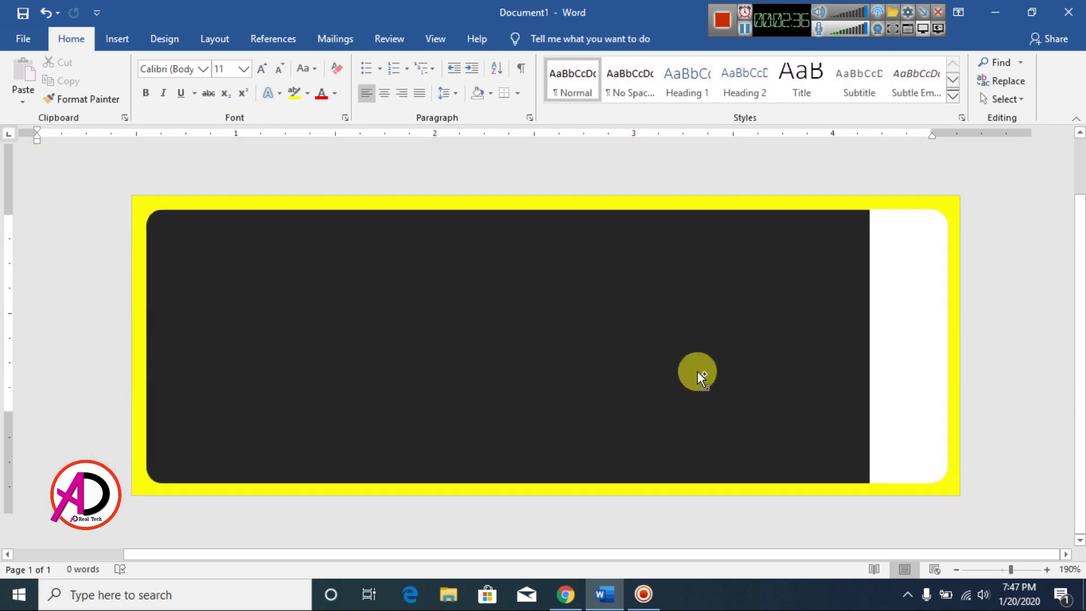
- Widen the white strip a little further inward over the dark panel
click(803, 386)
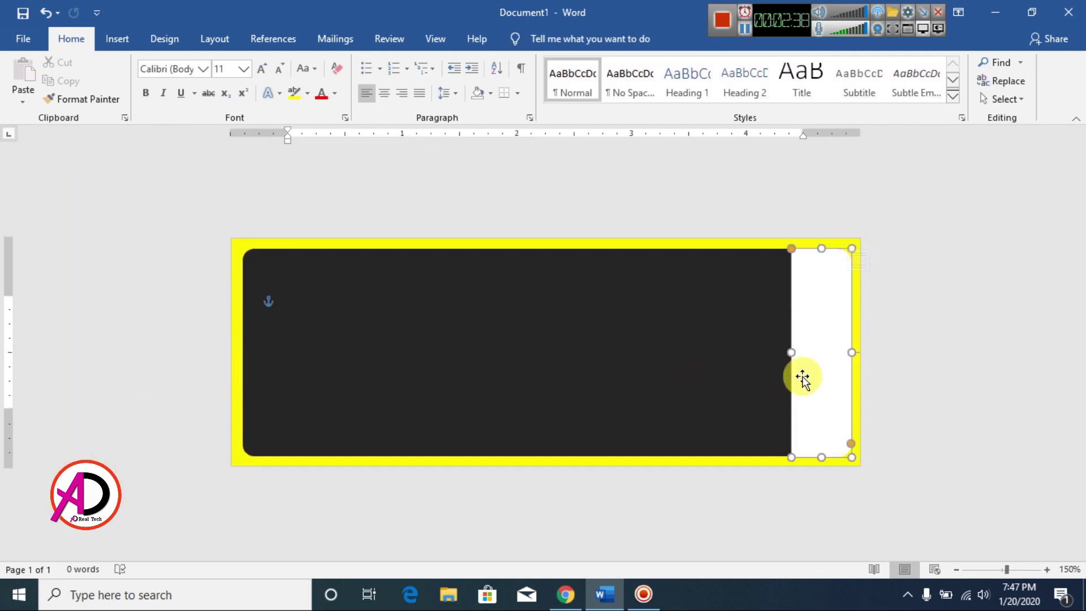
drag(790, 352, 784, 352)
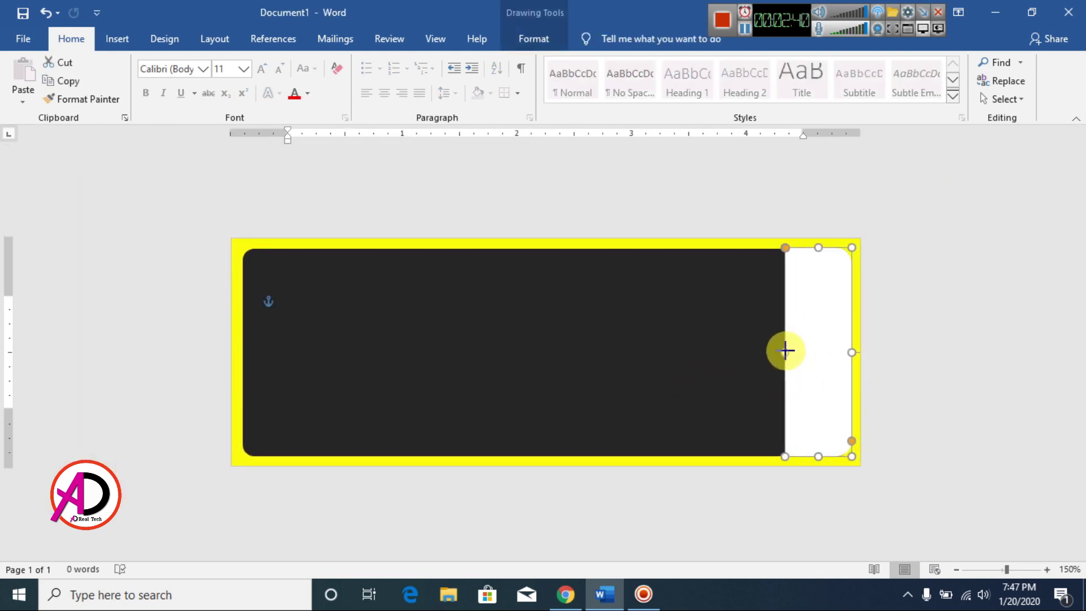
click(953, 355)
ctrl+scroll(858, 361, up, 3)
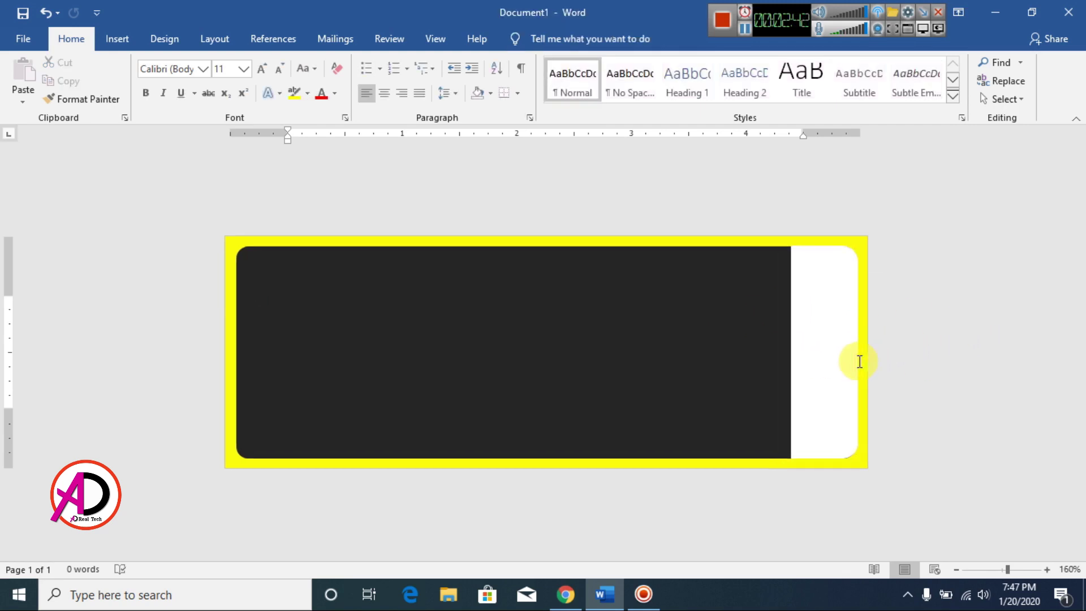
ctrl+scroll(860, 362, down, 3)
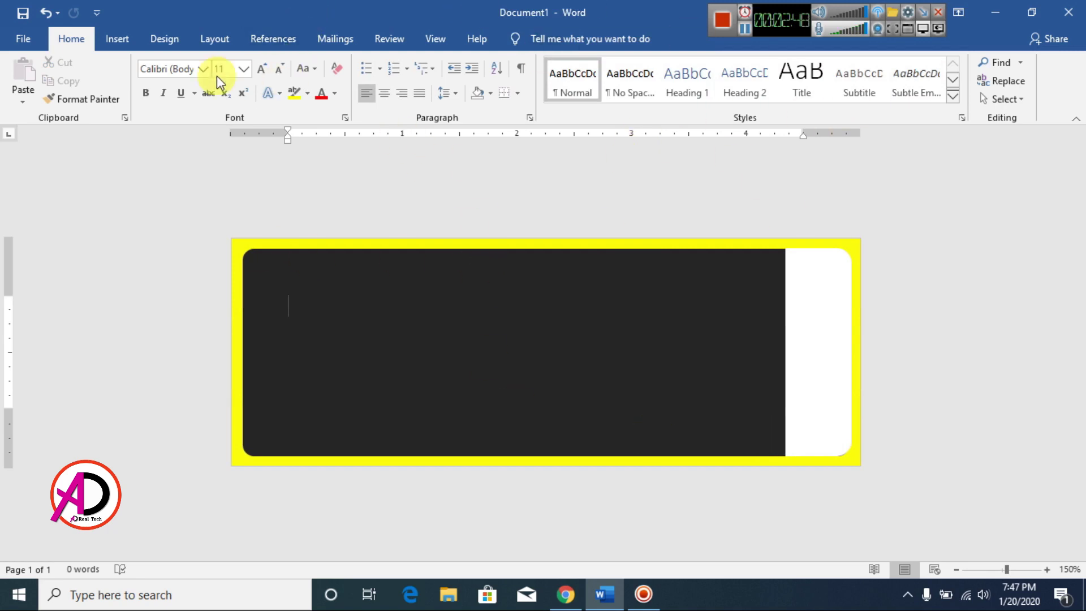
- Draw a text box about 2.47" by 0.33" on the upper part of the dark panel
click(118, 35)
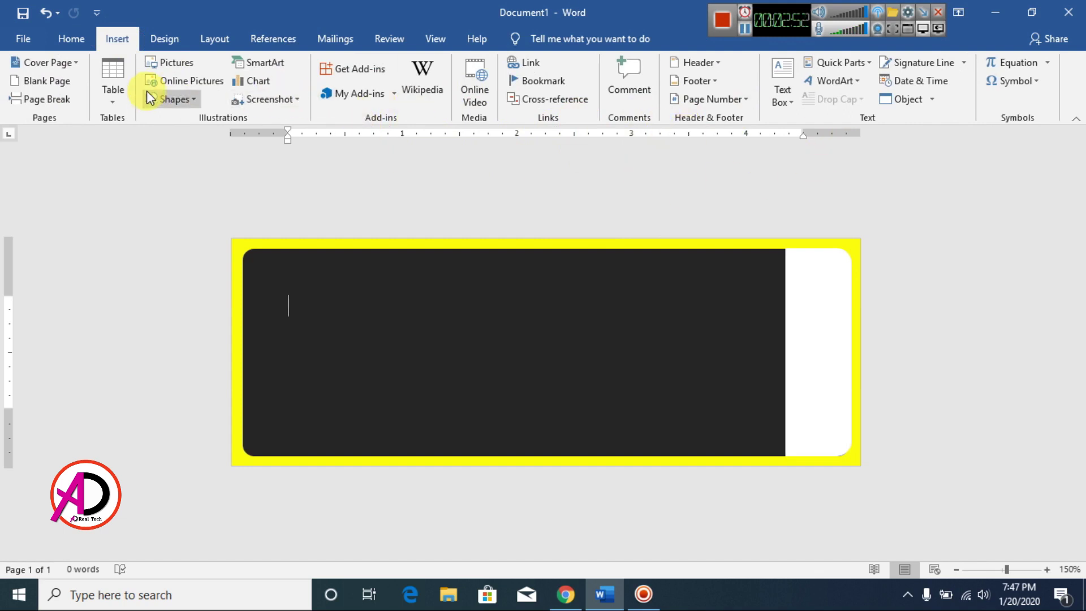
click(170, 100)
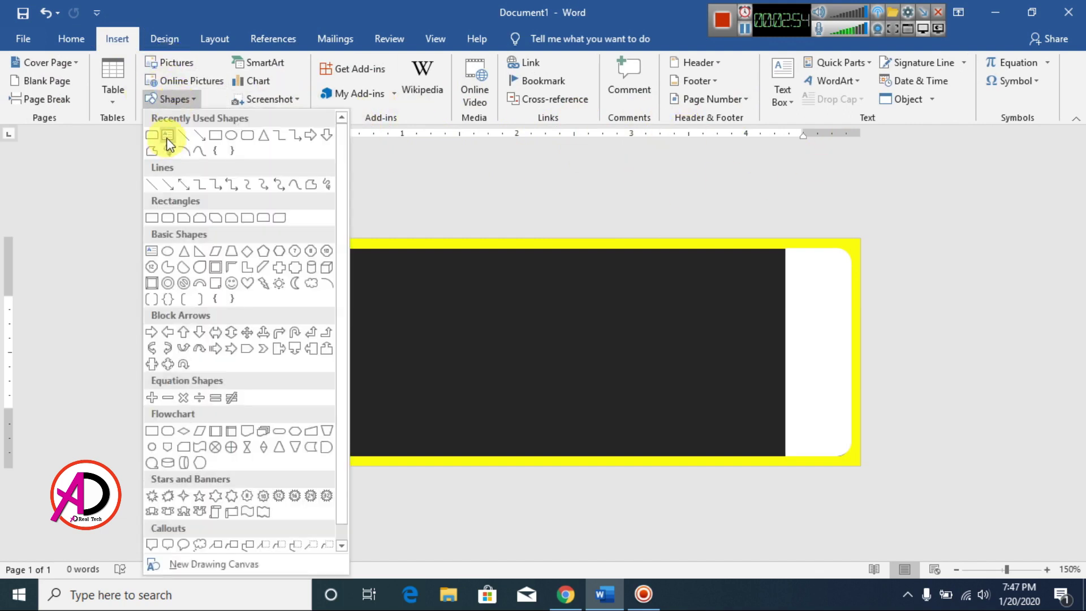
click(167, 137)
drag(335, 290, 618, 327)
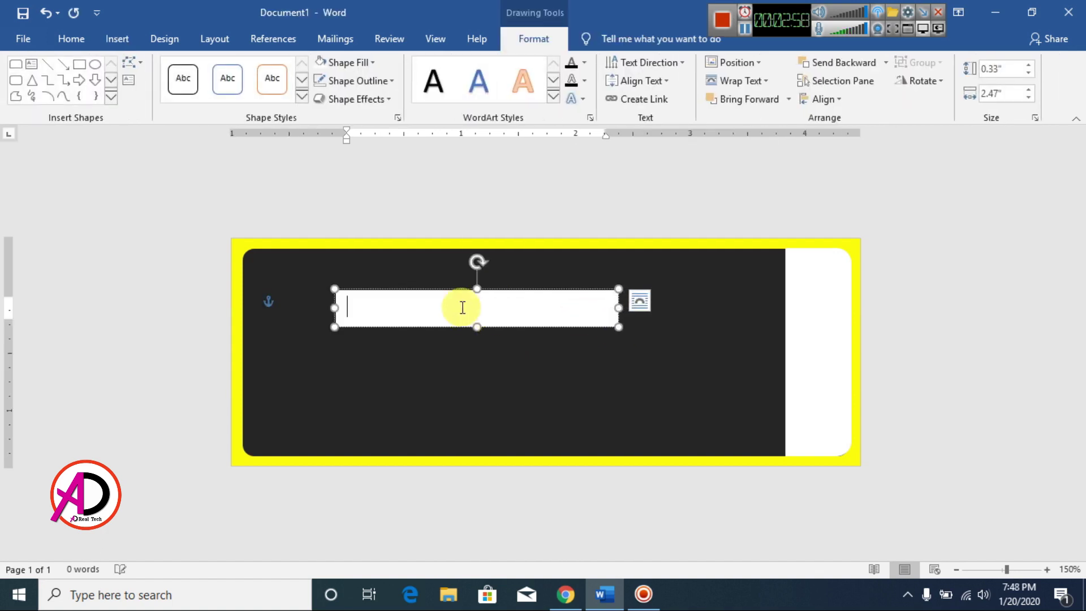
- Insert the Wingdings solid circle symbol, character code 108, into the text box
click(121, 41)
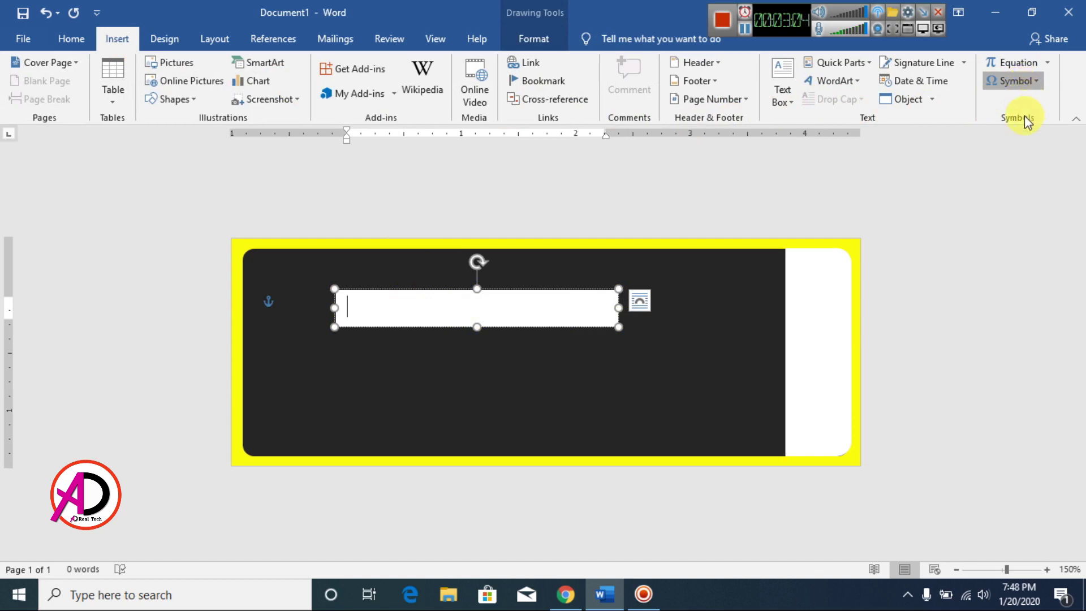
click(1039, 80)
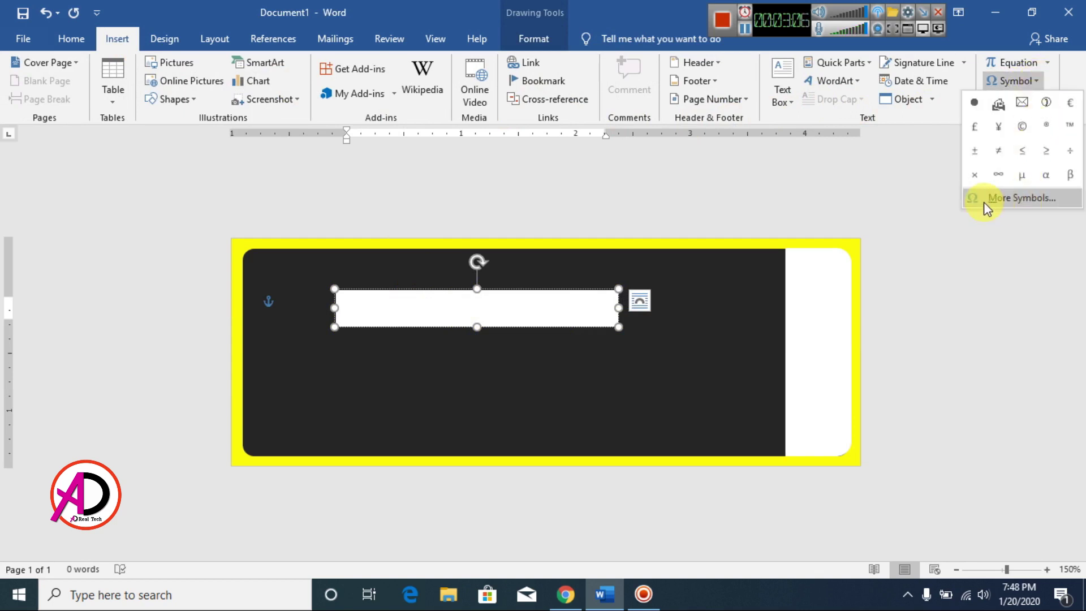
click(1030, 199)
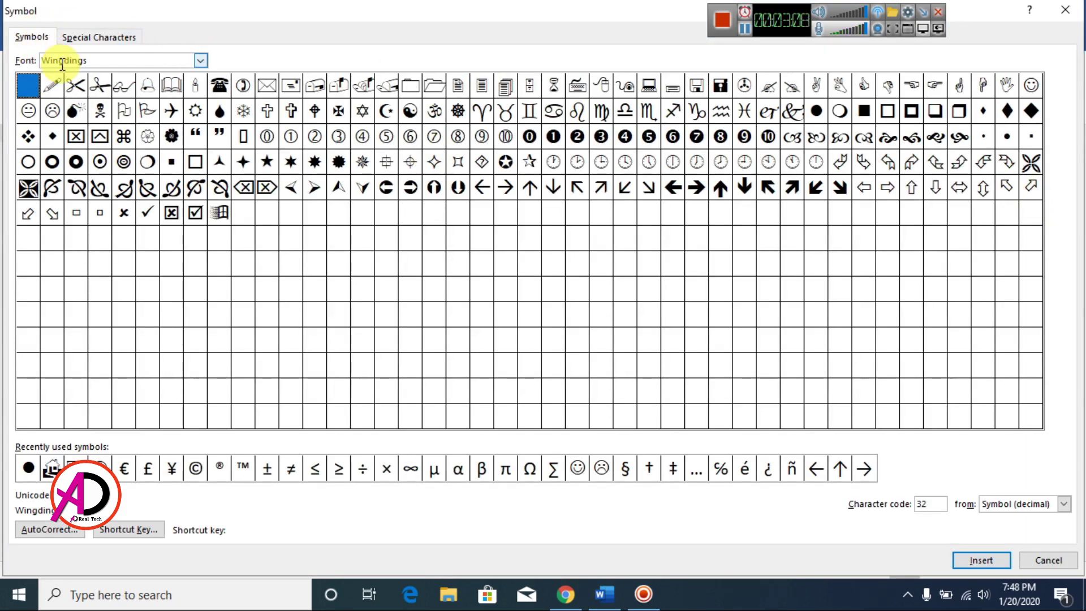
click(199, 61)
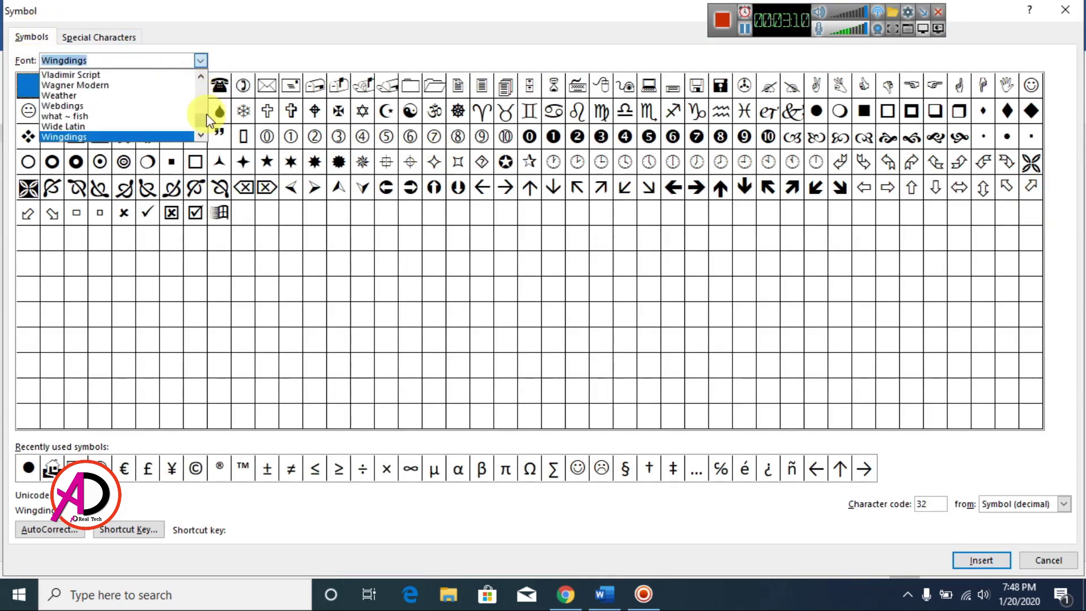
scroll(202, 118, down, 3)
click(204, 78)
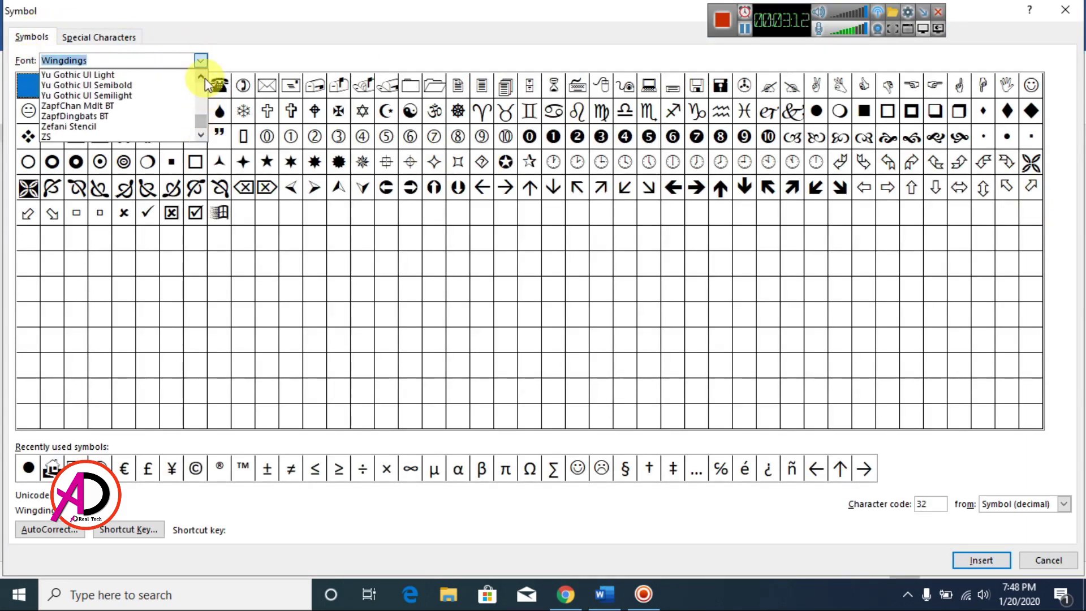
click(204, 78)
click(205, 78)
click(205, 78)
click(205, 78)
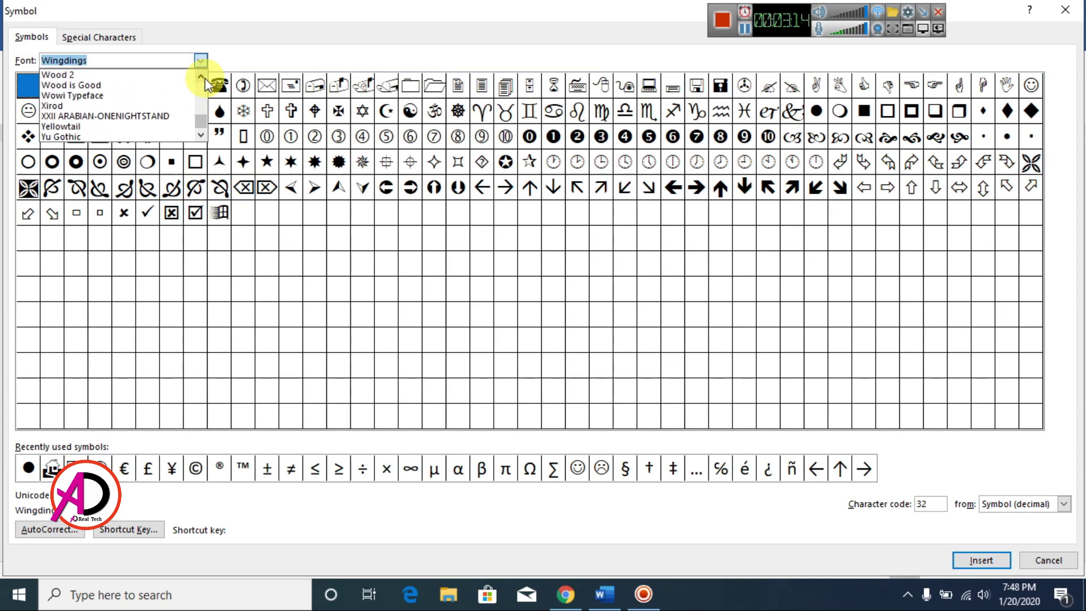
click(204, 78)
click(205, 78)
click(205, 78)
click(205, 78)
click(205, 78)
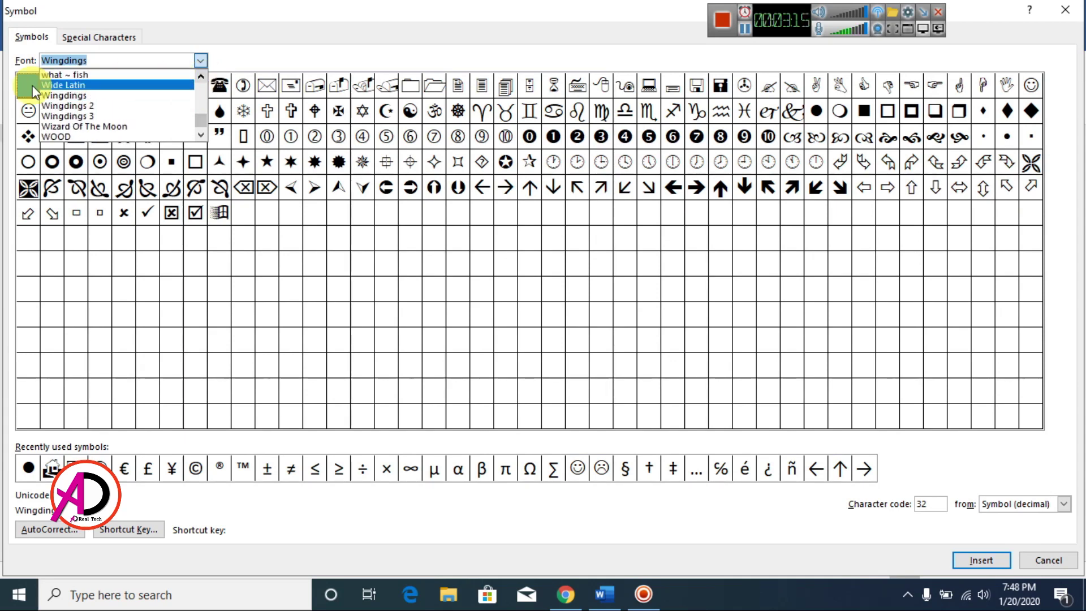
click(62, 95)
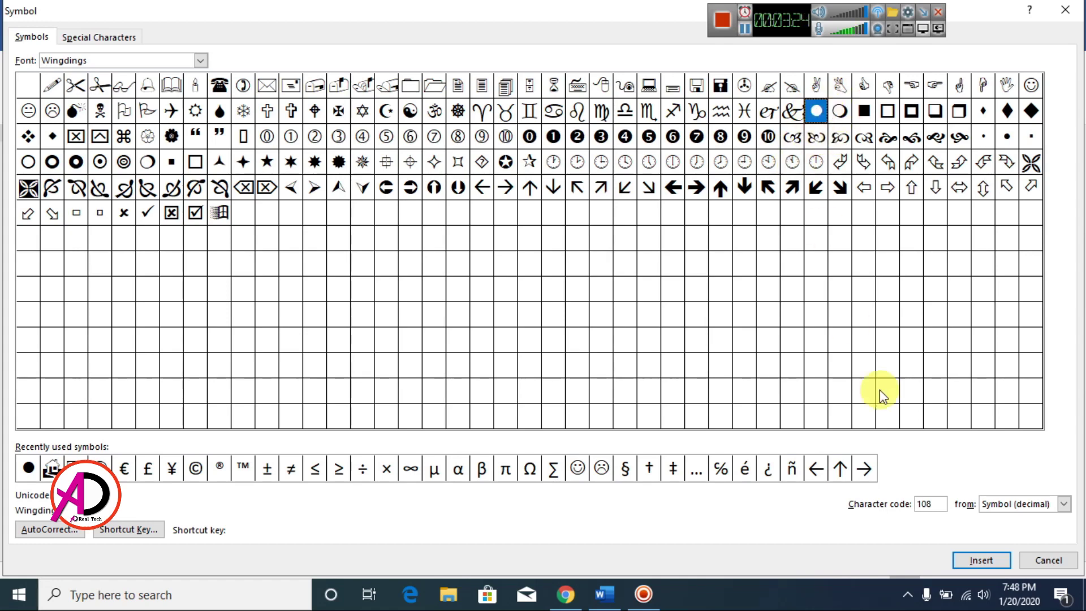
click(981, 560)
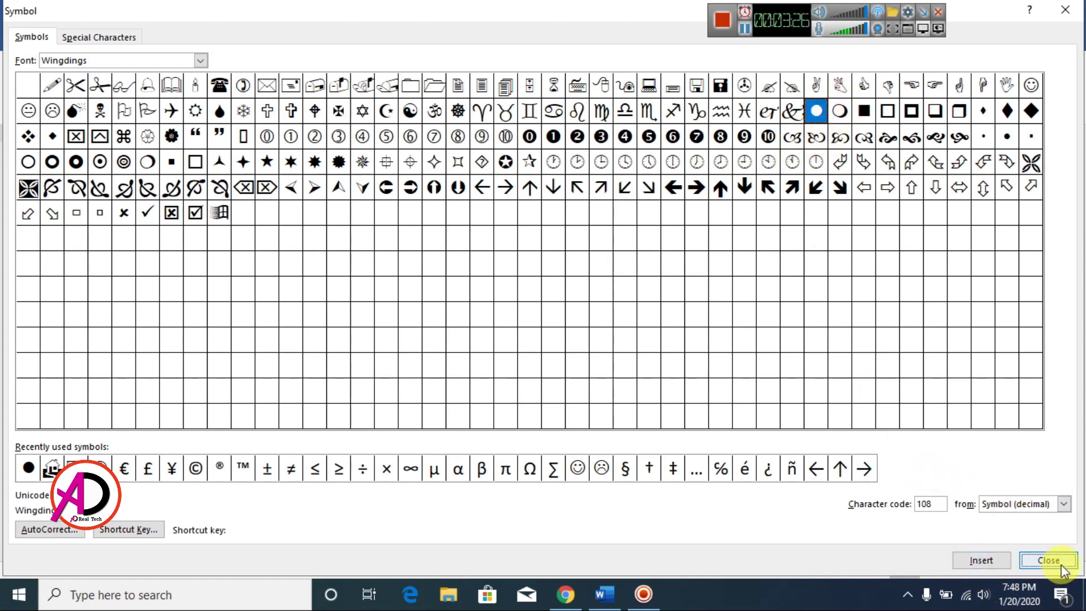
click(1048, 560)
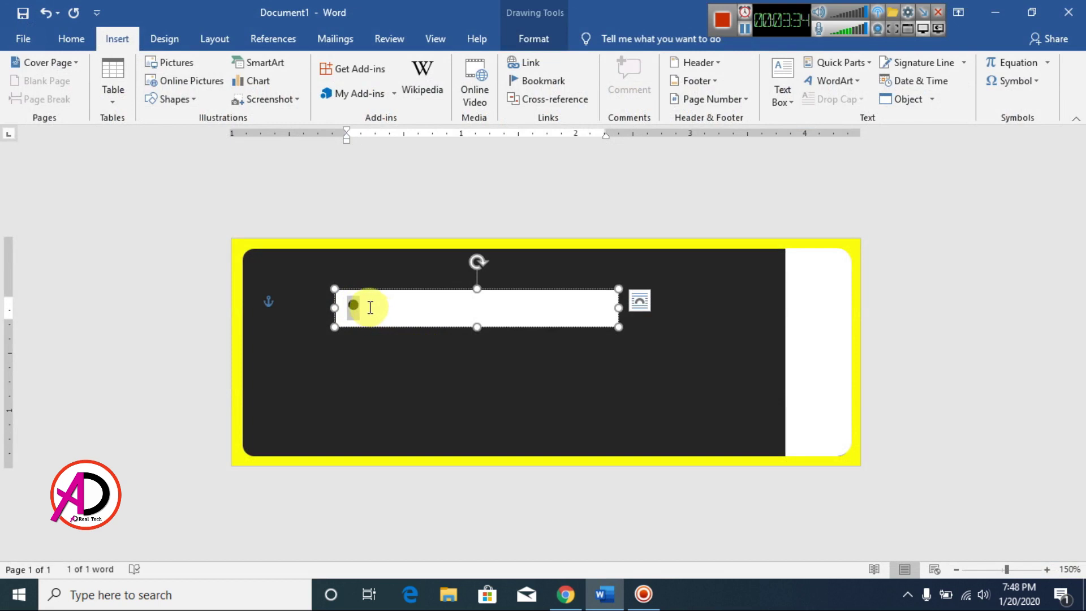
- Repeat the circle symbol to make a row of twelve dots and shrink the text box to about 1.58" by 0.26"
click(387, 311)
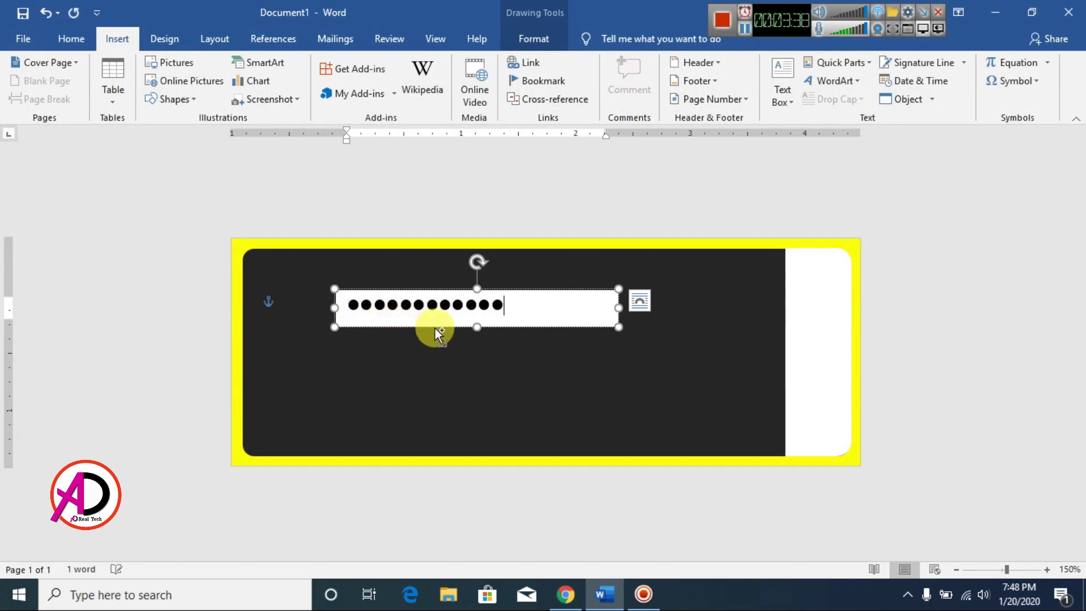
click(474, 320)
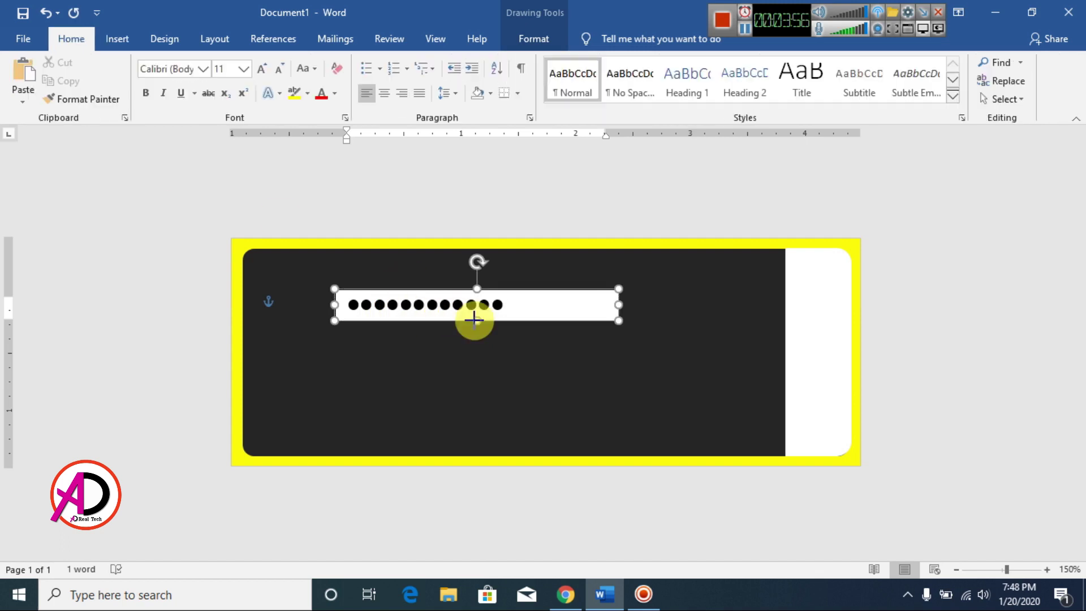
click(539, 320)
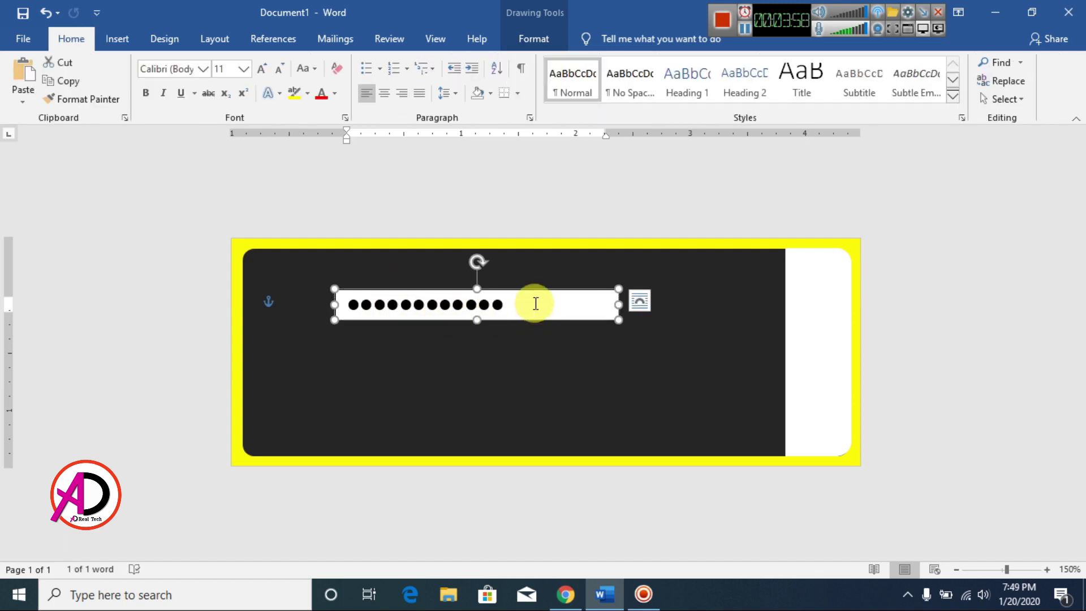
drag(620, 304, 516, 304)
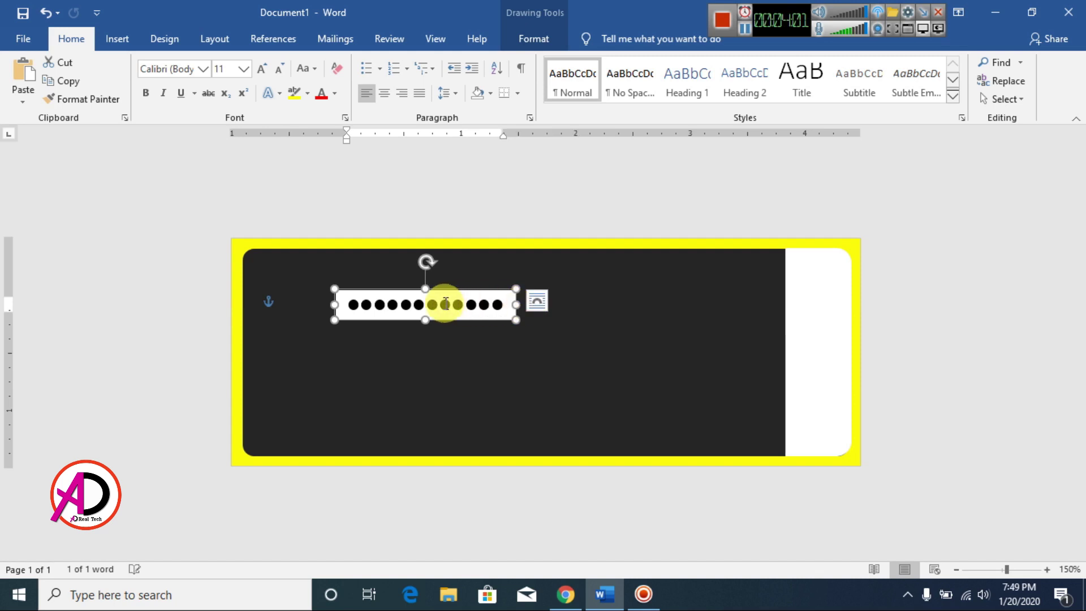
- Remove the fill from the text box holding the row of dots
click(529, 39)
click(354, 61)
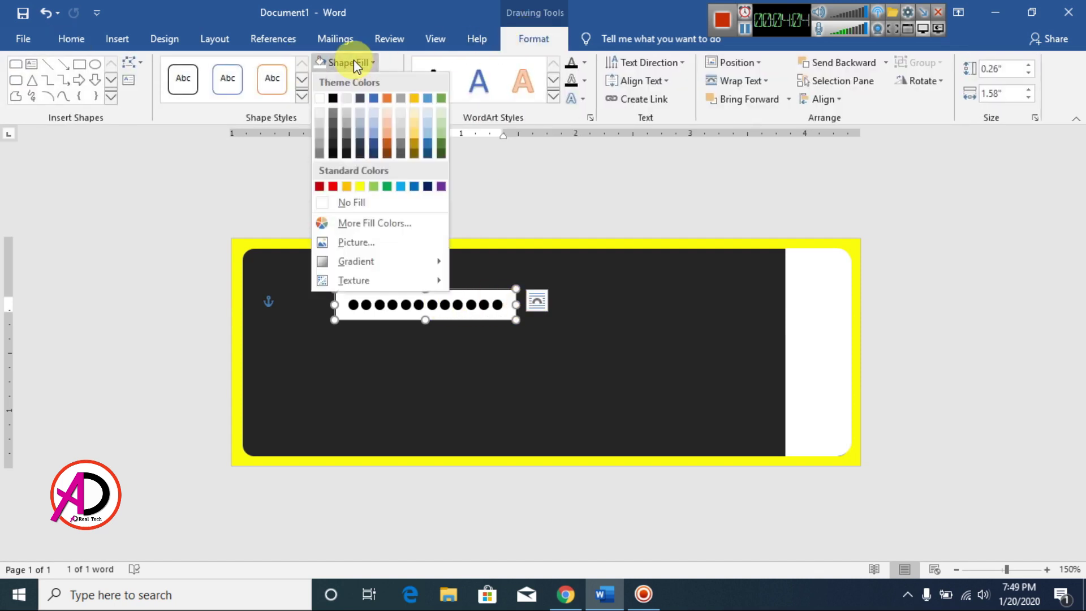
click(339, 202)
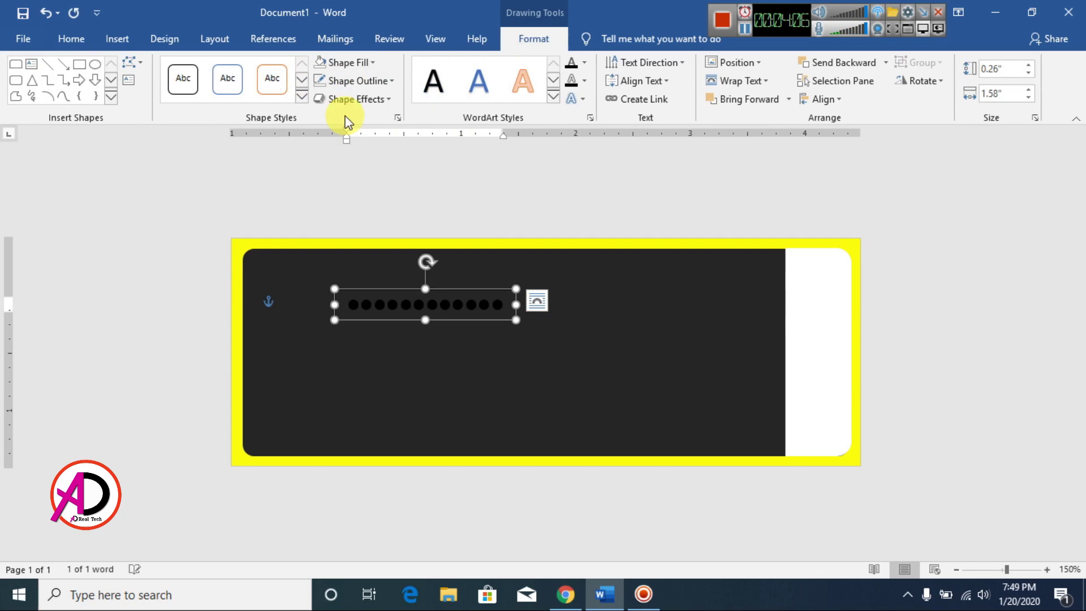
- Remove the outline from the text box holding the row of dots and colour the dots white
click(351, 83)
click(359, 219)
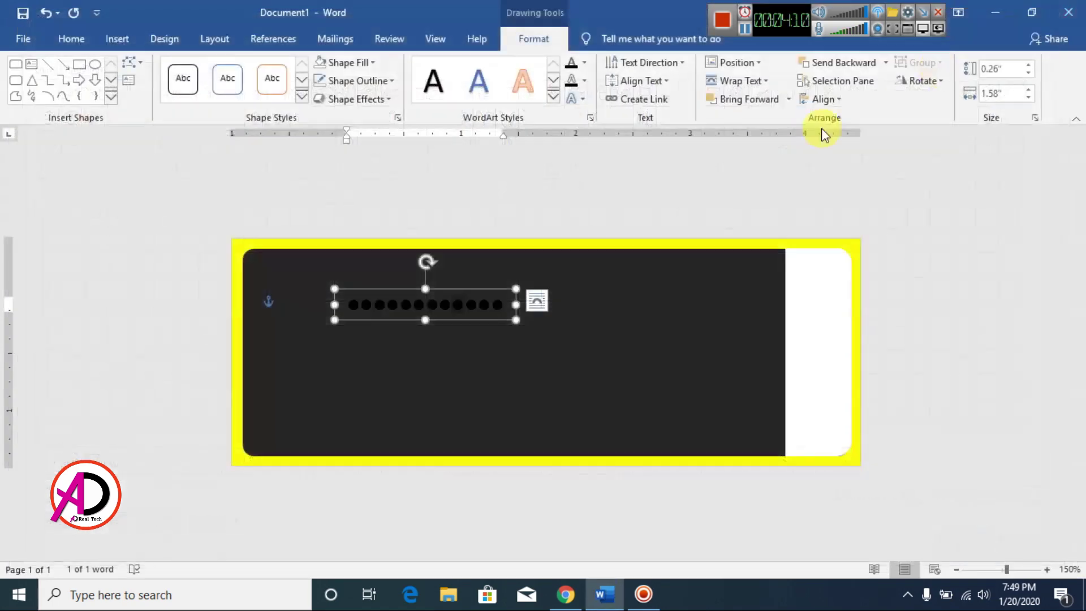
click(500, 305)
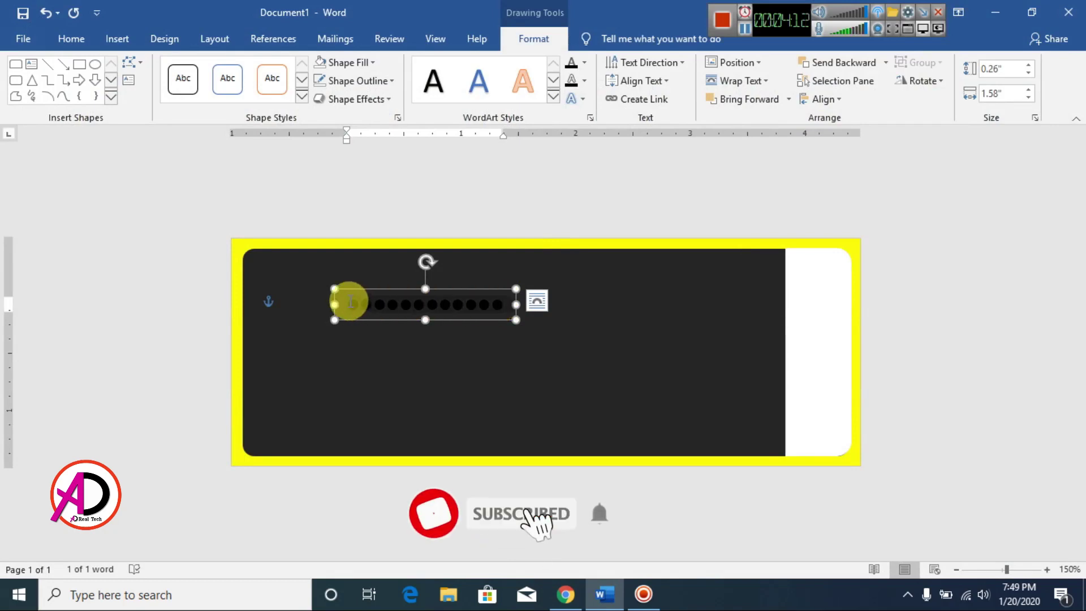
drag(342, 304, 381, 300)
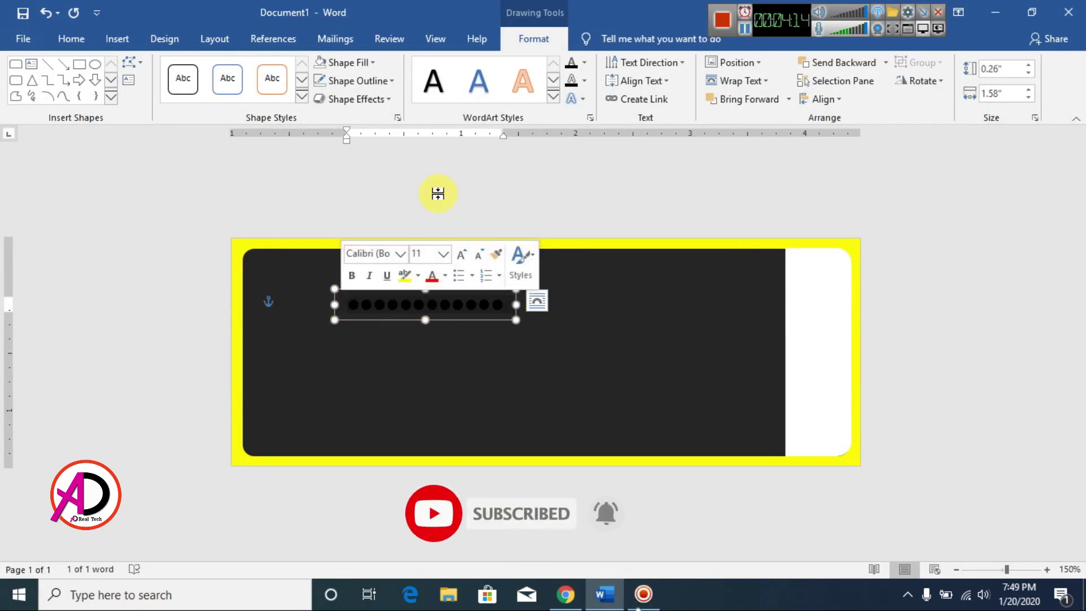
click(67, 39)
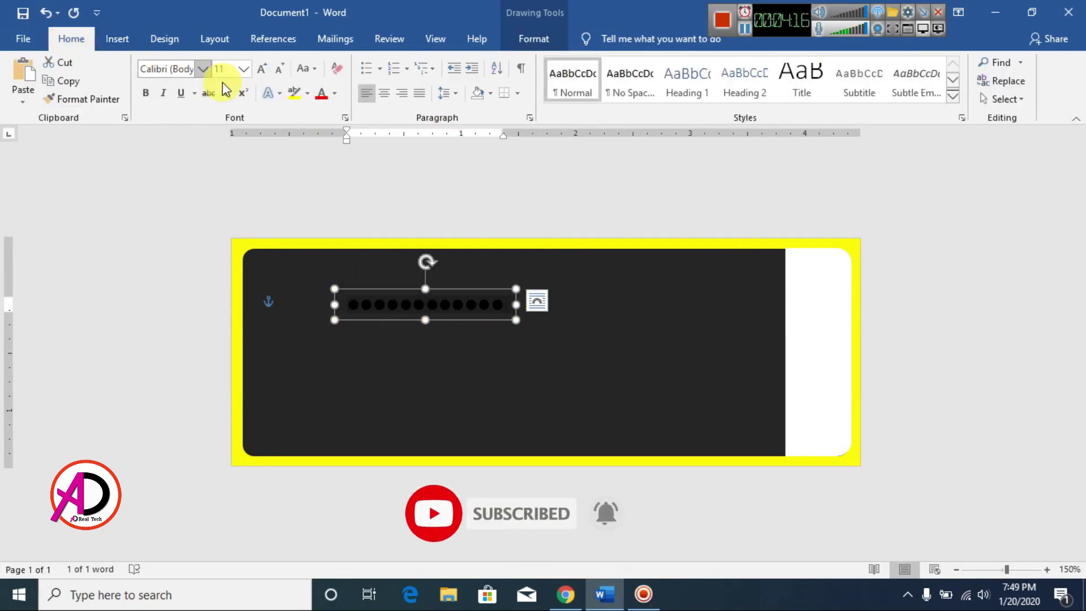
click(333, 94)
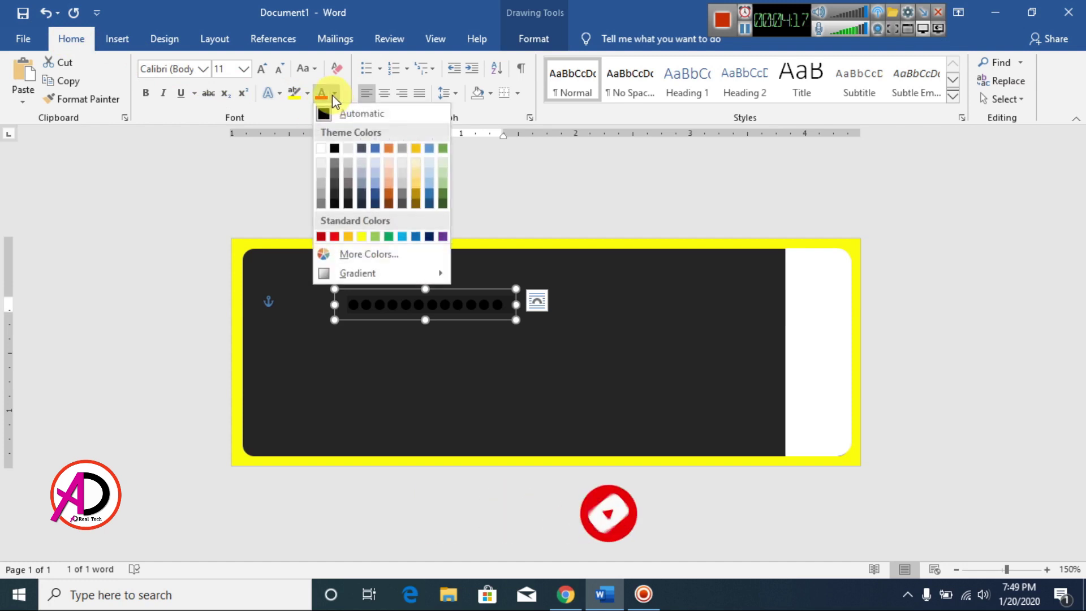
click(321, 148)
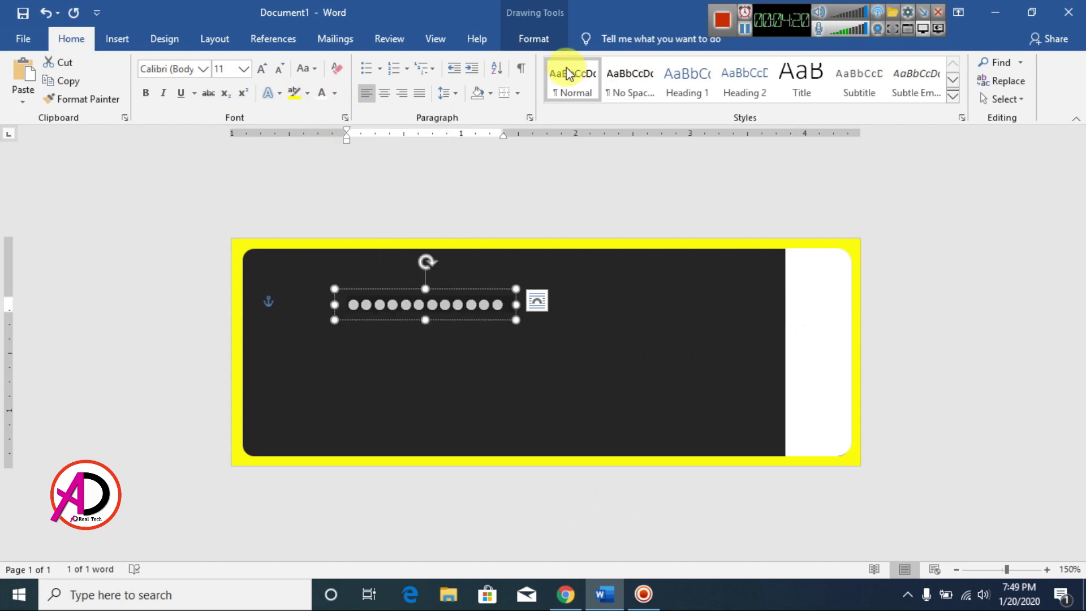
- Rotate the row of dots by 90 degrees and place it as a vertical column on the dark panel
click(531, 39)
click(922, 81)
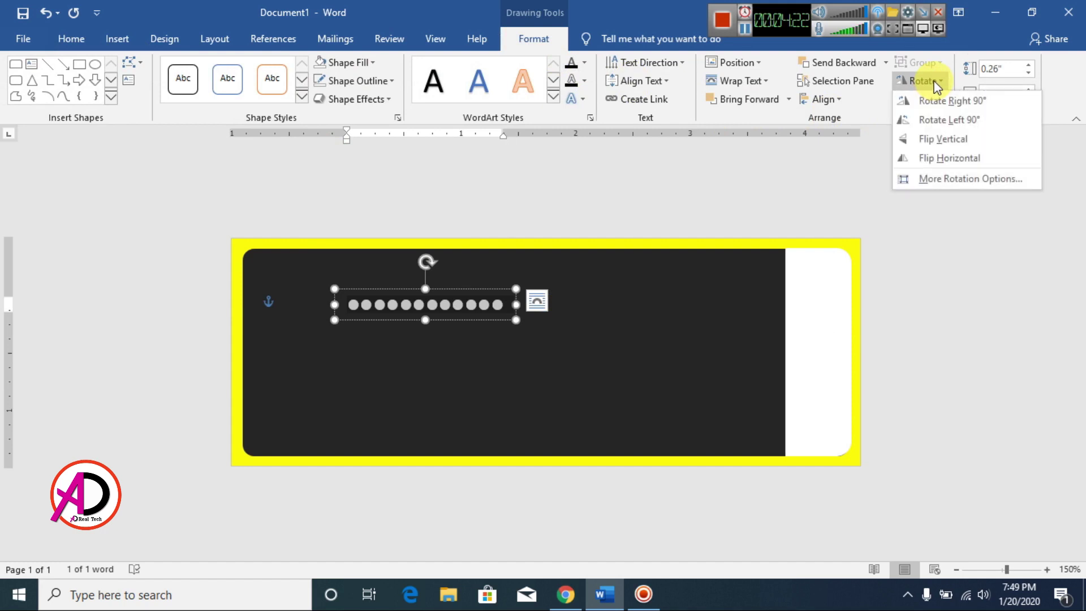
click(868, 141)
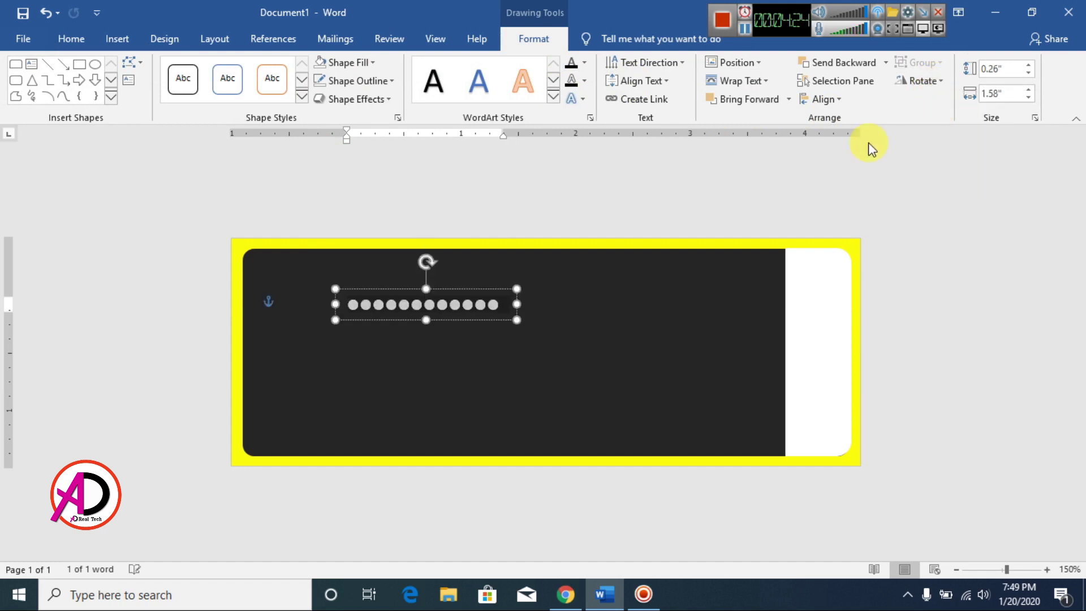
drag(467, 290, 466, 334)
click(975, 279)
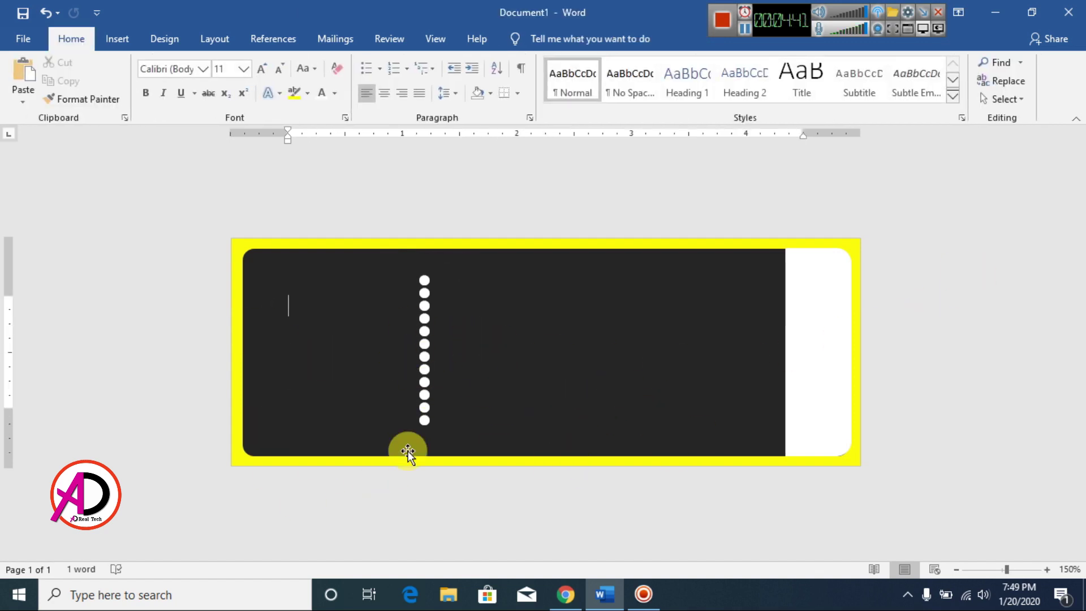
- Insert the clapperboard picture from the tools folder on the Desktop and set its text wrapping to In Front of Text
click(120, 38)
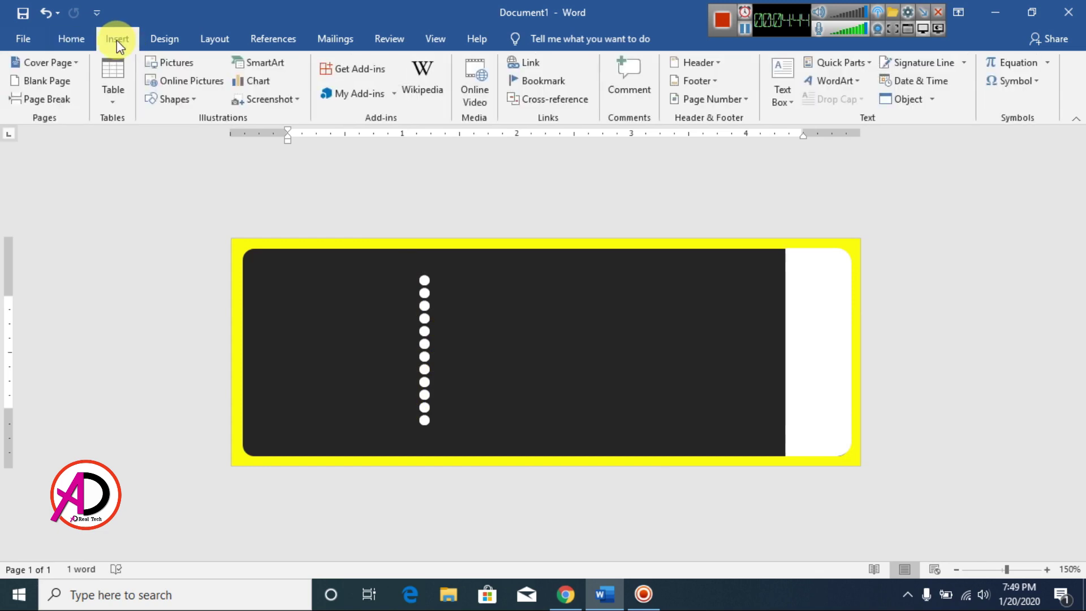
click(180, 72)
click(65, 86)
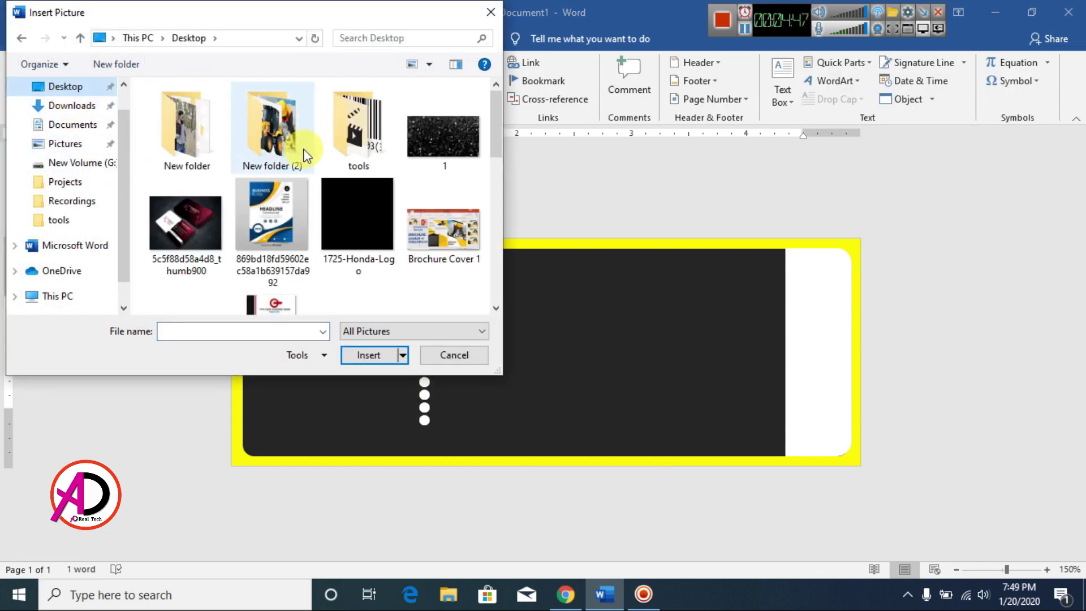
double_click(355, 139)
click(289, 119)
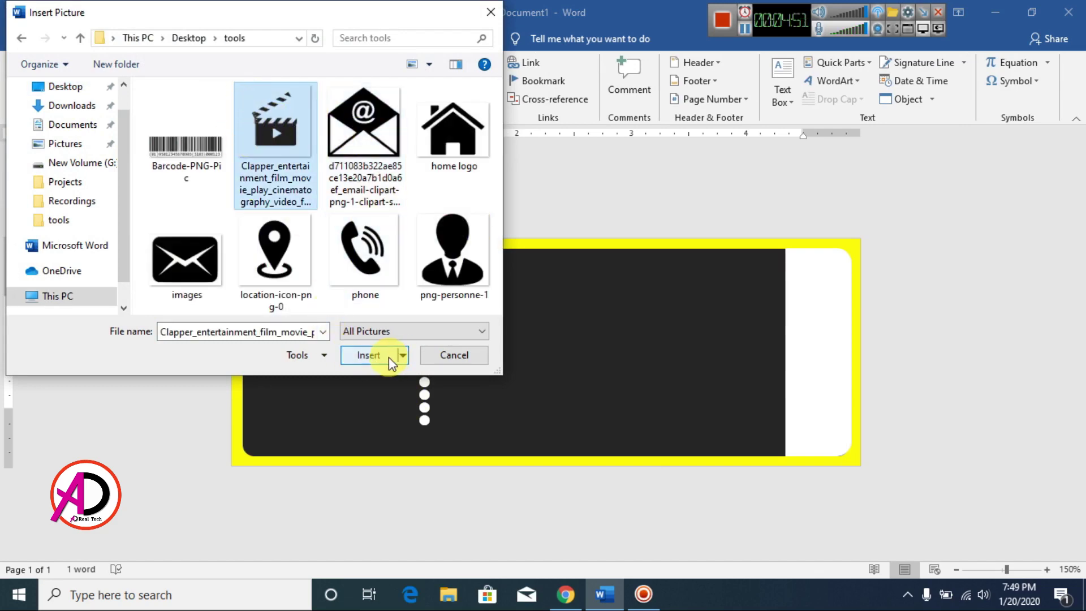
click(369, 355)
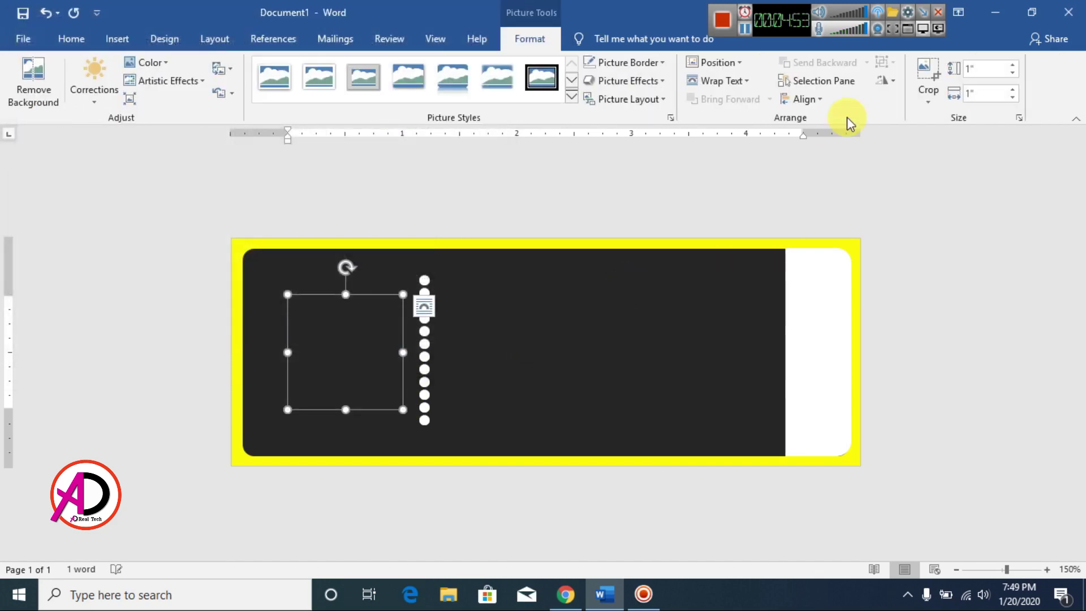
click(694, 84)
click(747, 218)
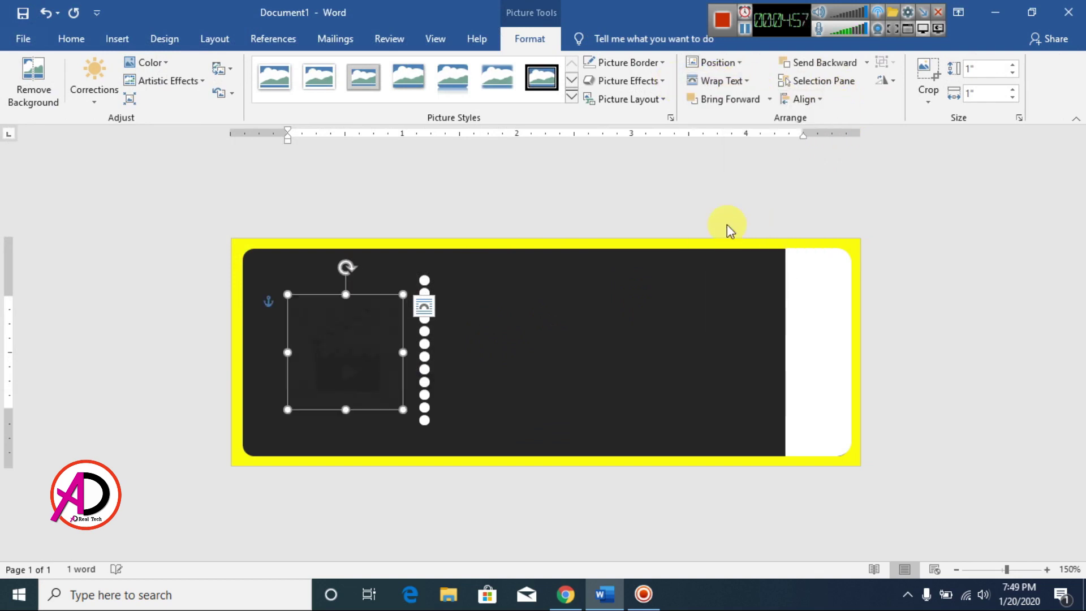
- Recolor the clapperboard picture to white and place it, shrunk to a small icon, just right of the dot column's upper end
click(159, 63)
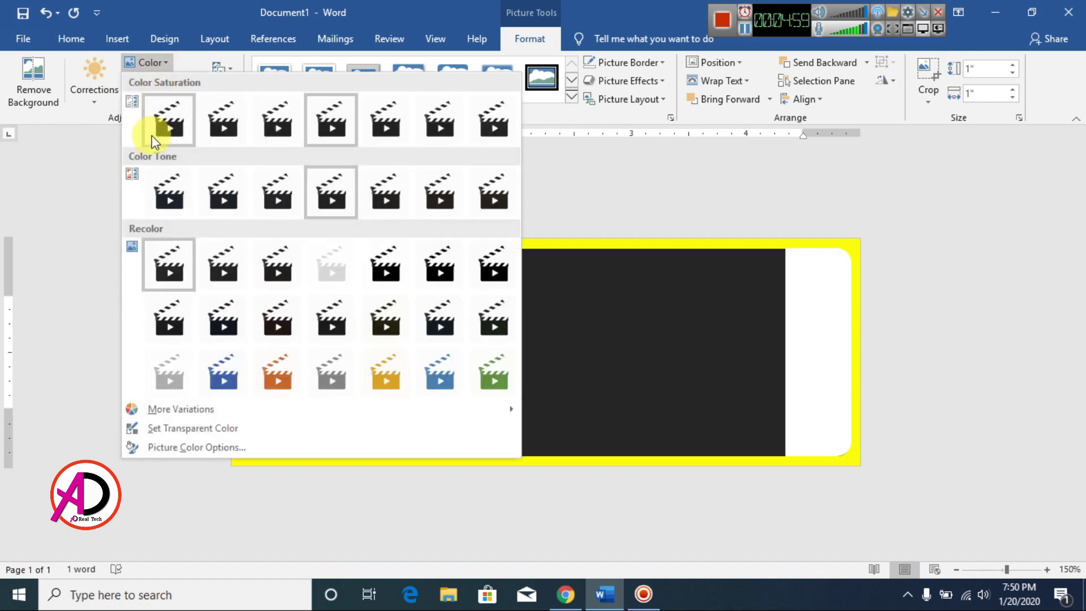
click(329, 280)
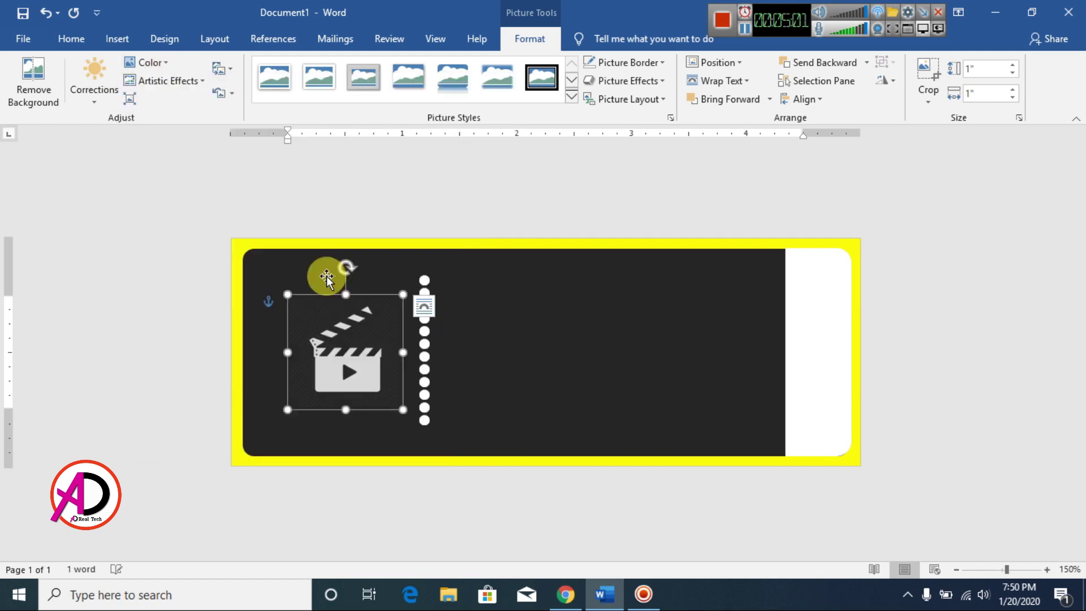
click(170, 83)
click(208, 346)
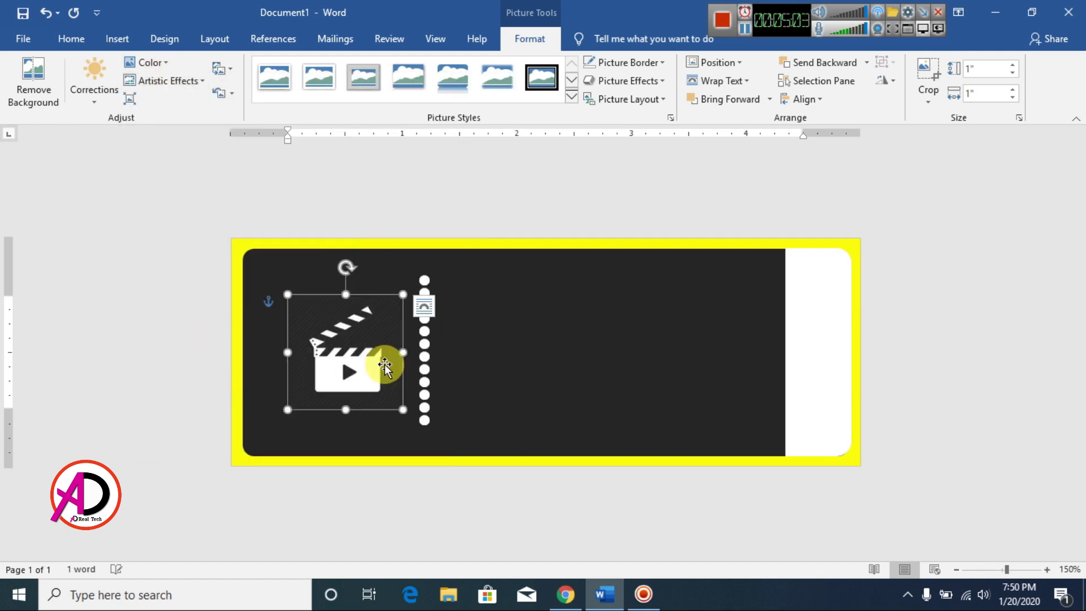
drag(361, 297, 468, 277)
click(928, 291)
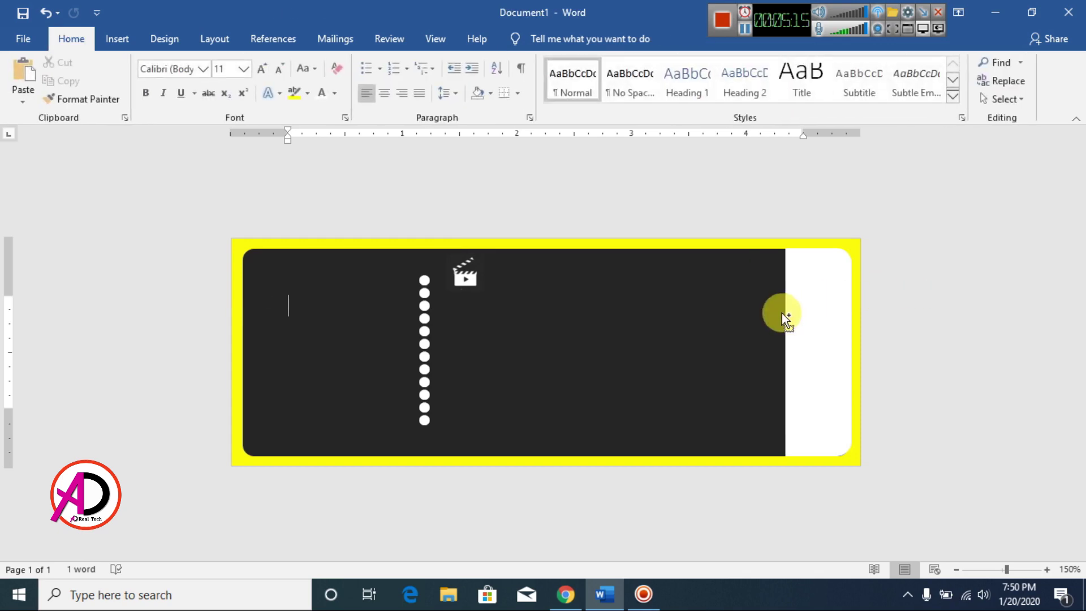
- Insert the Barcode-PNG-Pic picture from the tools folder and set its text wrapping to In Front of Text
scroll(779, 317, up, 2)
scroll(758, 315, down, 1)
click(113, 37)
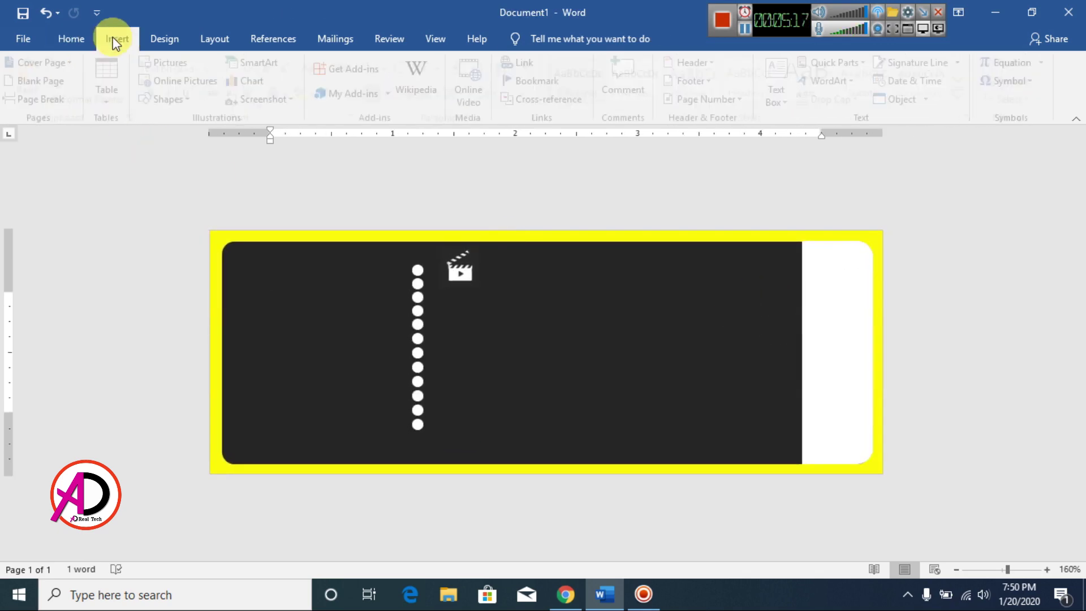
click(175, 66)
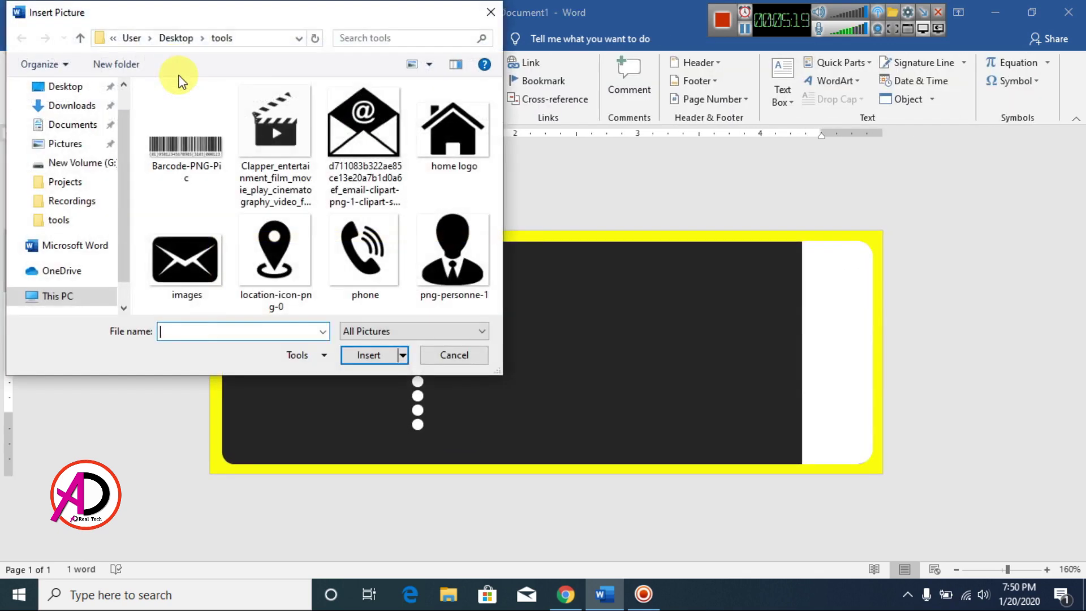
click(173, 148)
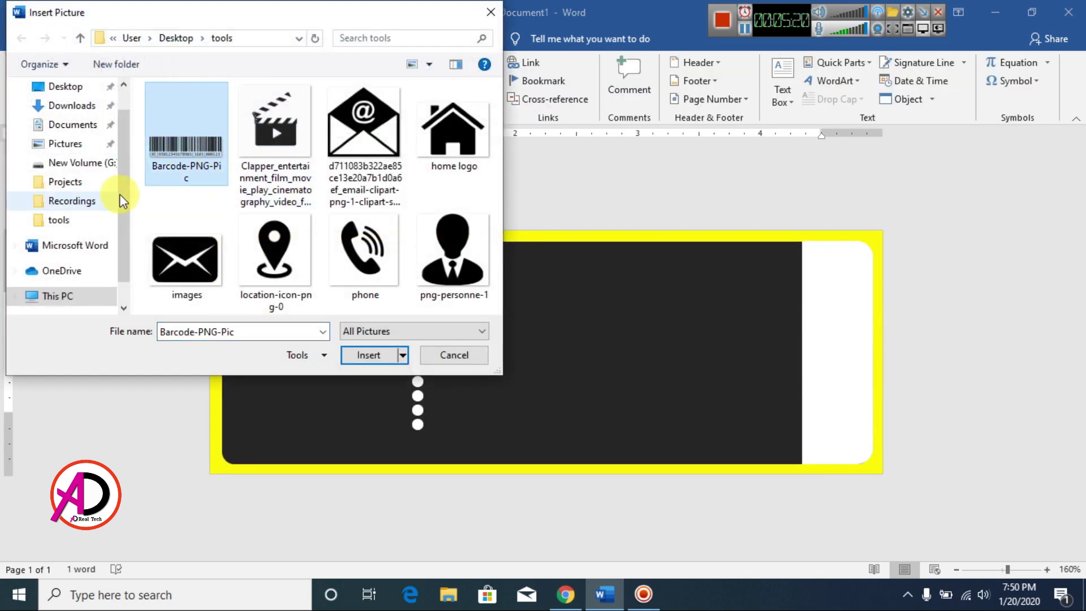
click(383, 365)
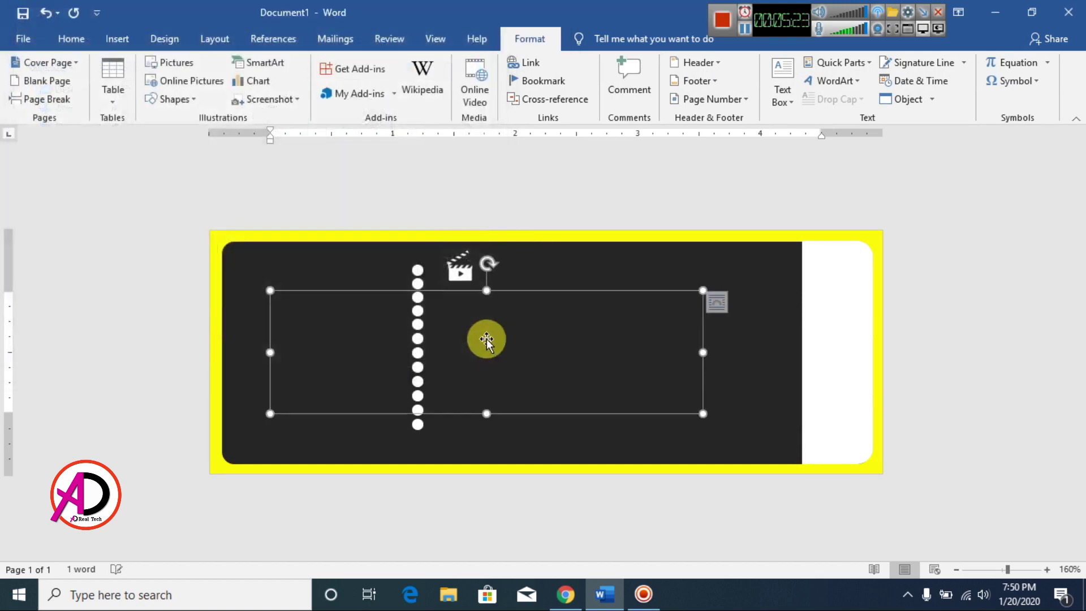
click(742, 84)
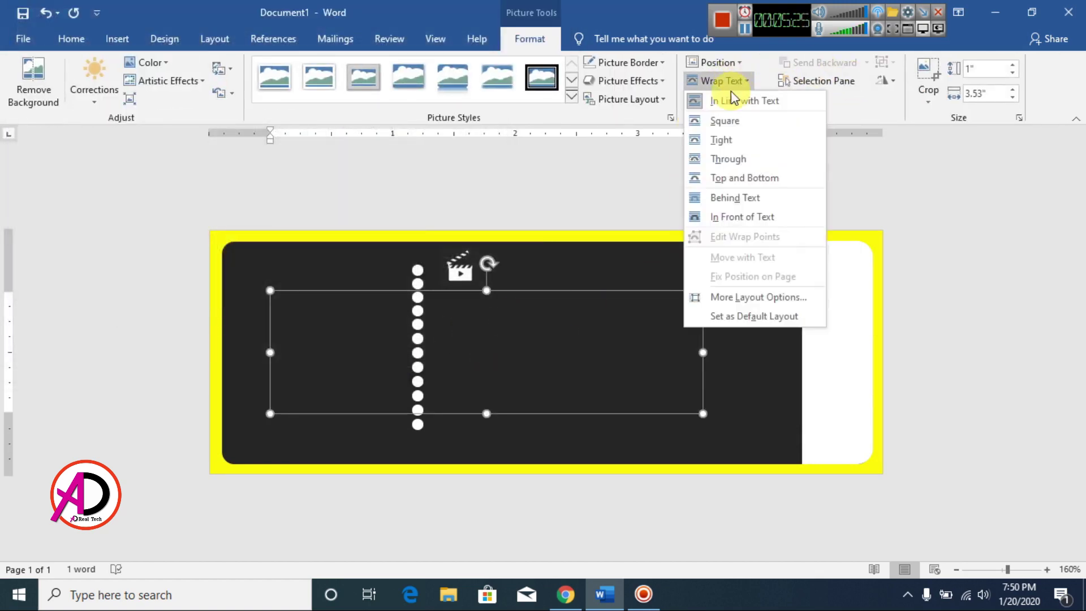
click(707, 217)
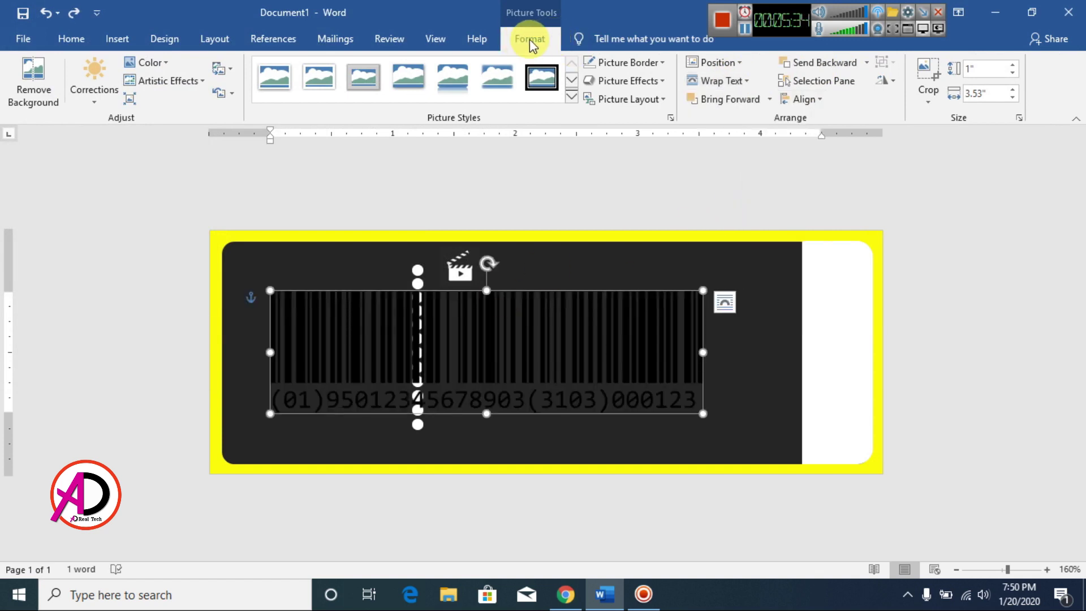
- Crop the printed number line off the bottom of the barcode picture, leaving it about 0.79" high
click(928, 71)
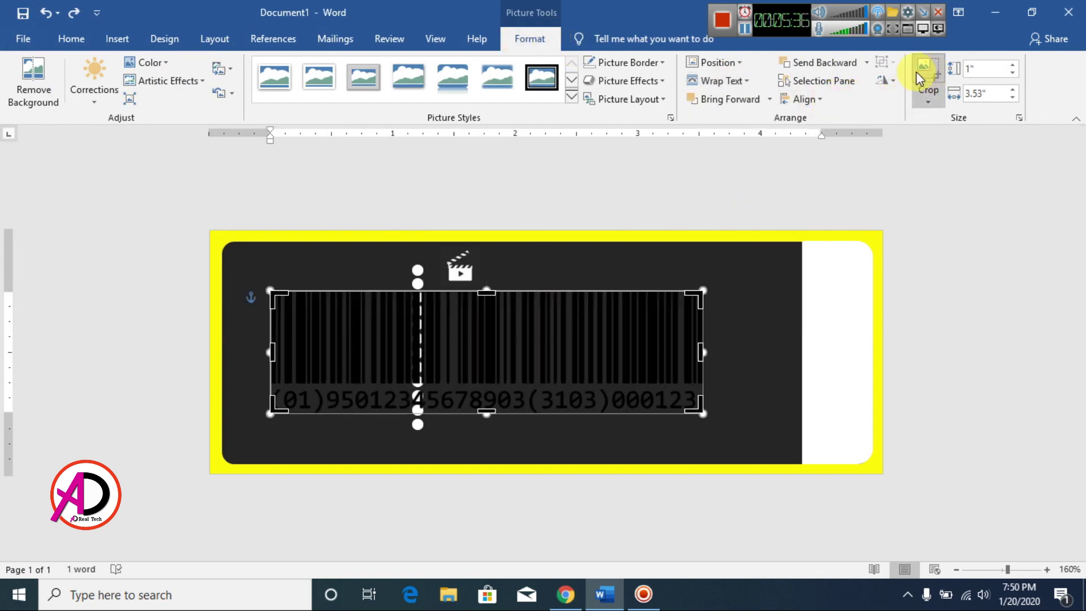
drag(483, 414, 484, 388)
click(582, 222)
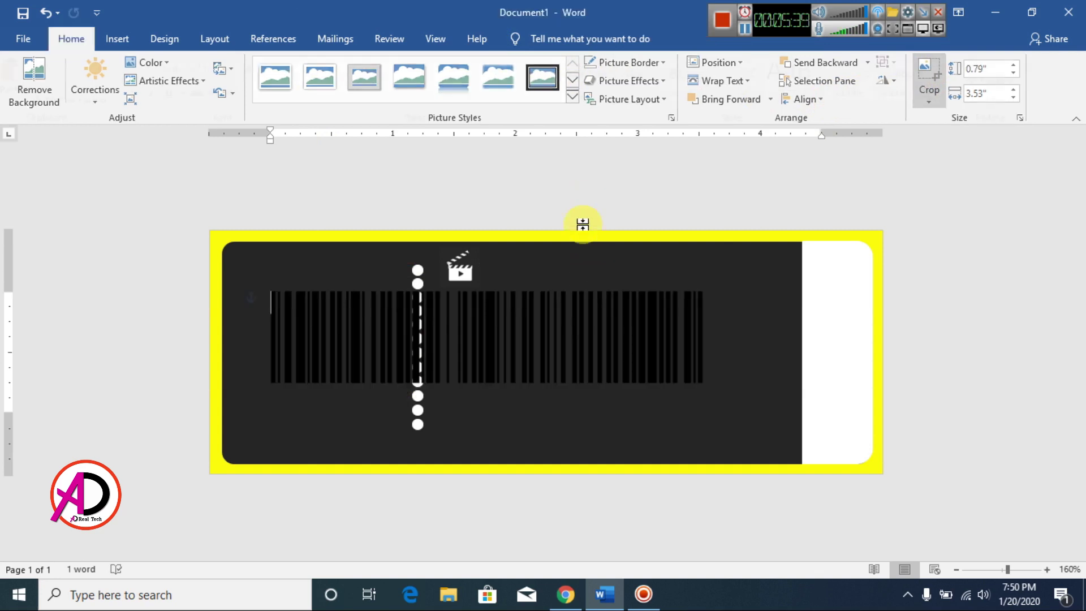
- Rotate the barcode right 90°, shrink it to about 0.37" by 1.67", and place it on the white side strip
click(521, 359)
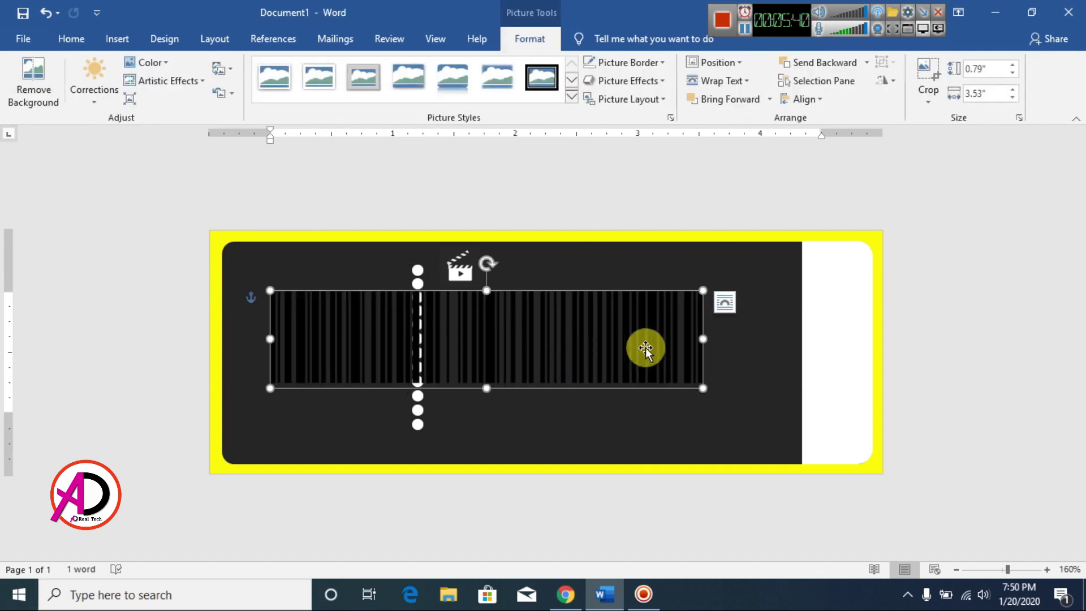
click(884, 81)
click(905, 102)
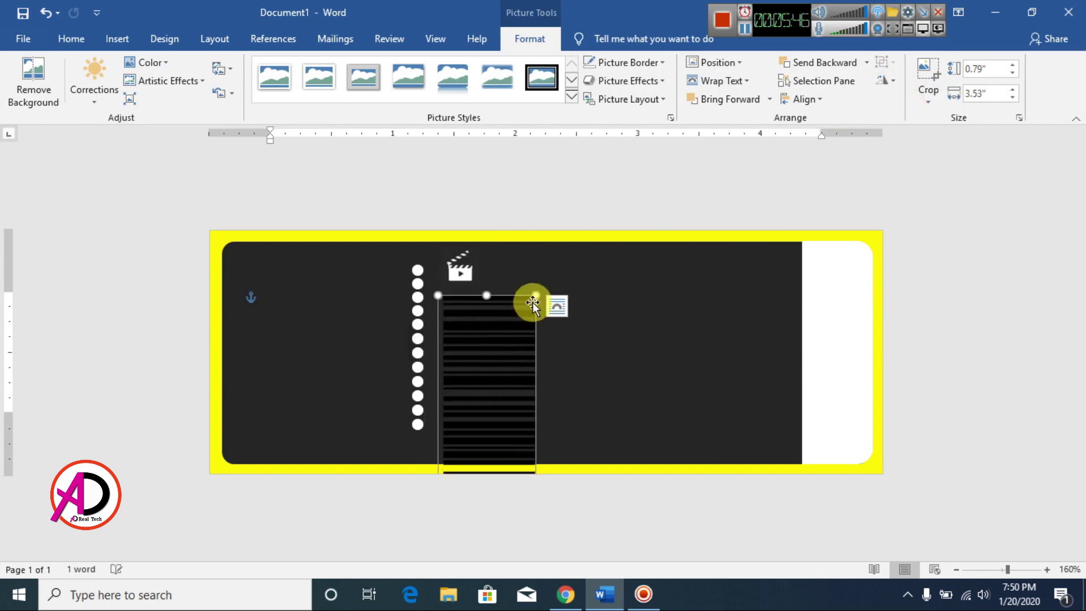
drag(533, 300, 505, 413)
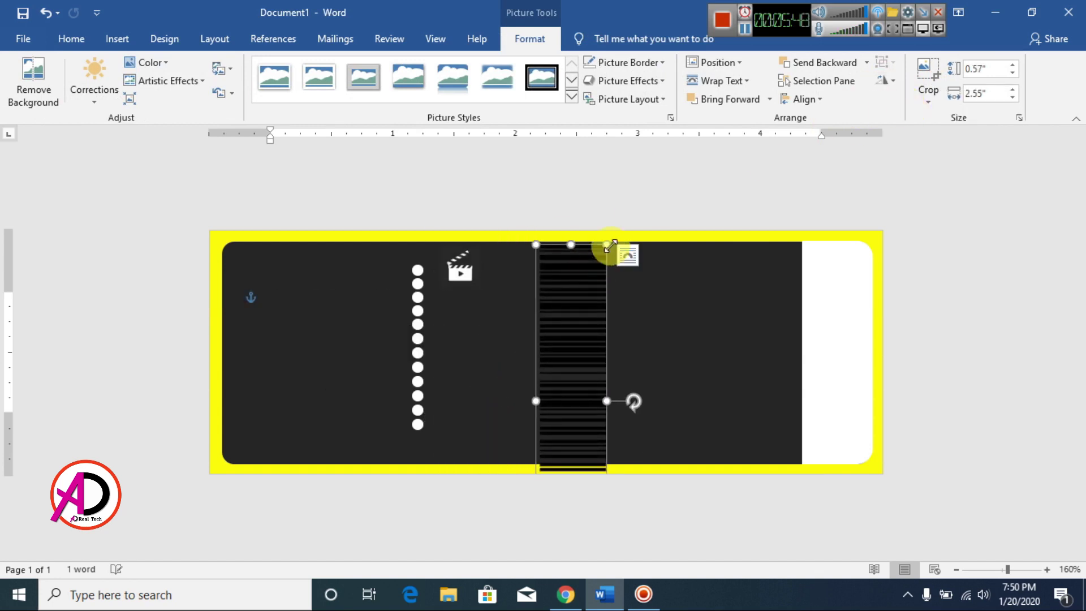
drag(607, 245, 701, 337)
drag(679, 383, 835, 303)
drag(852, 414, 864, 448)
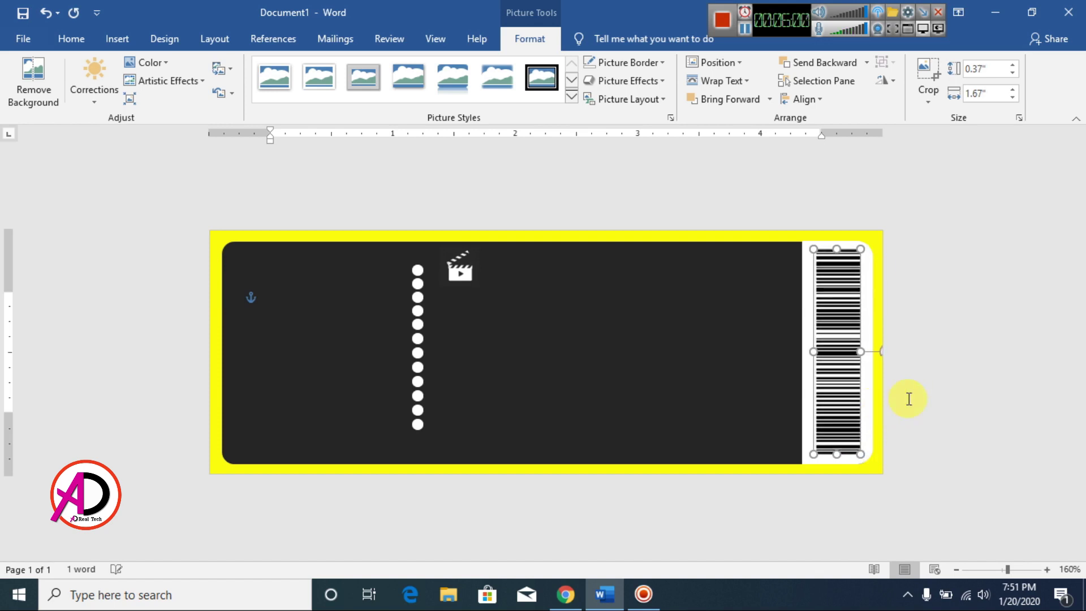
click(724, 265)
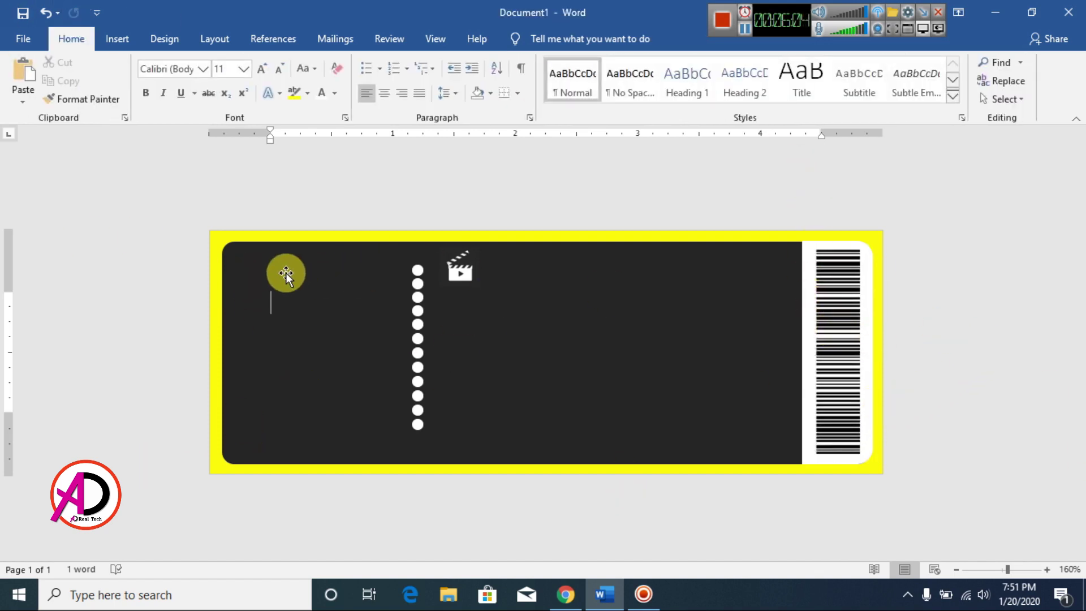
- Insert a WordArt text object over the dark panel and set its text fill to white
click(118, 40)
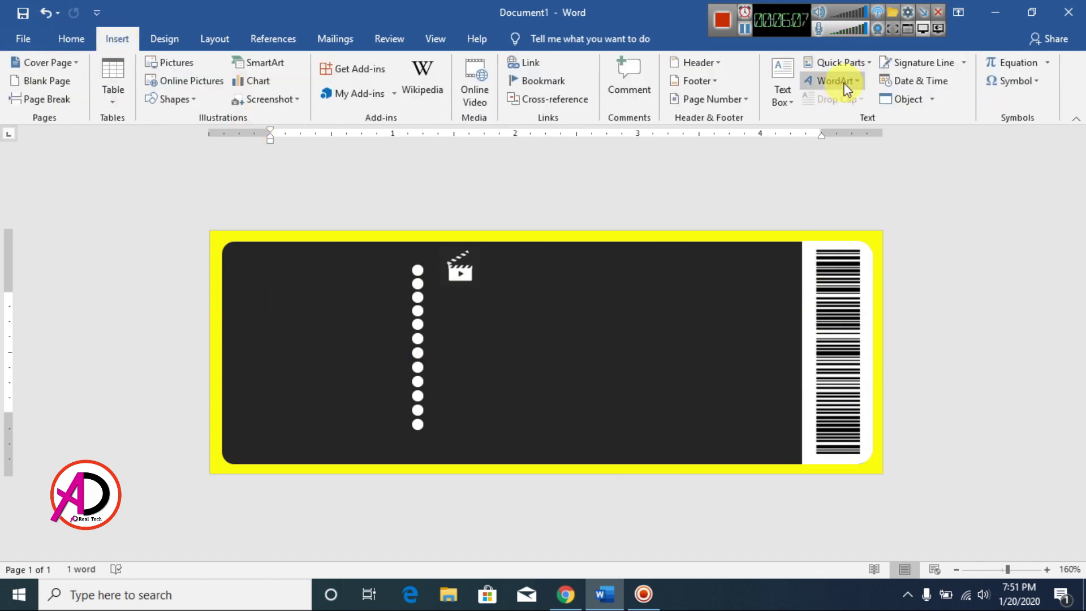
click(847, 90)
click(824, 112)
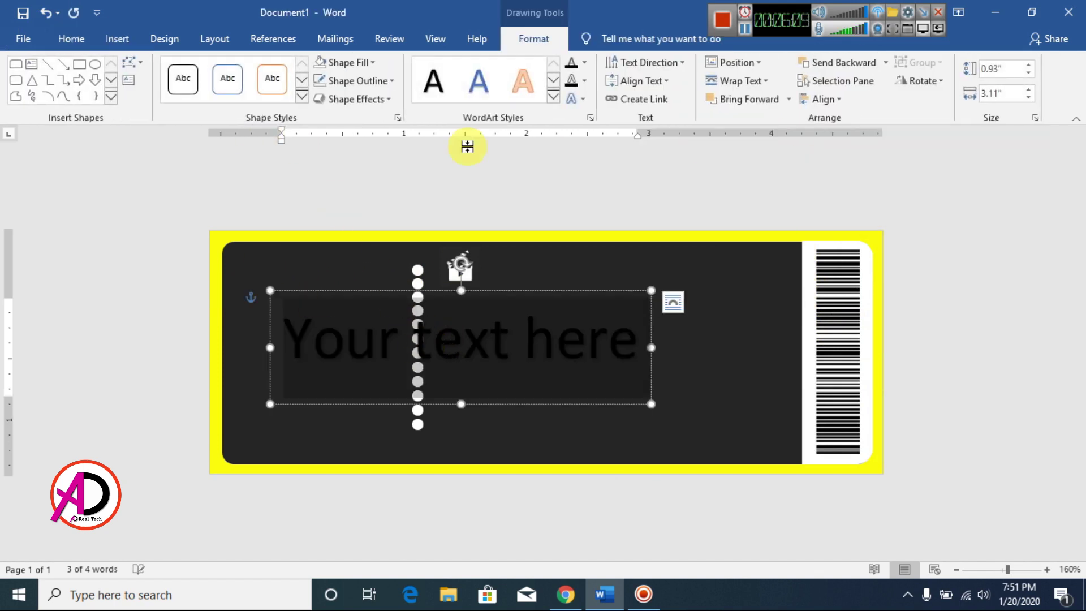
click(589, 64)
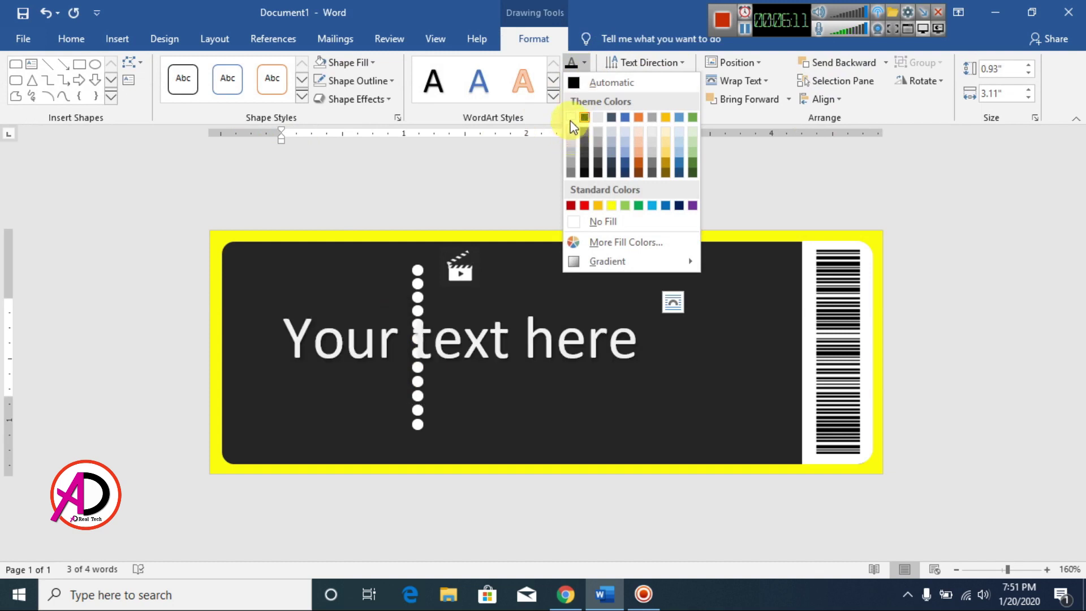
click(571, 116)
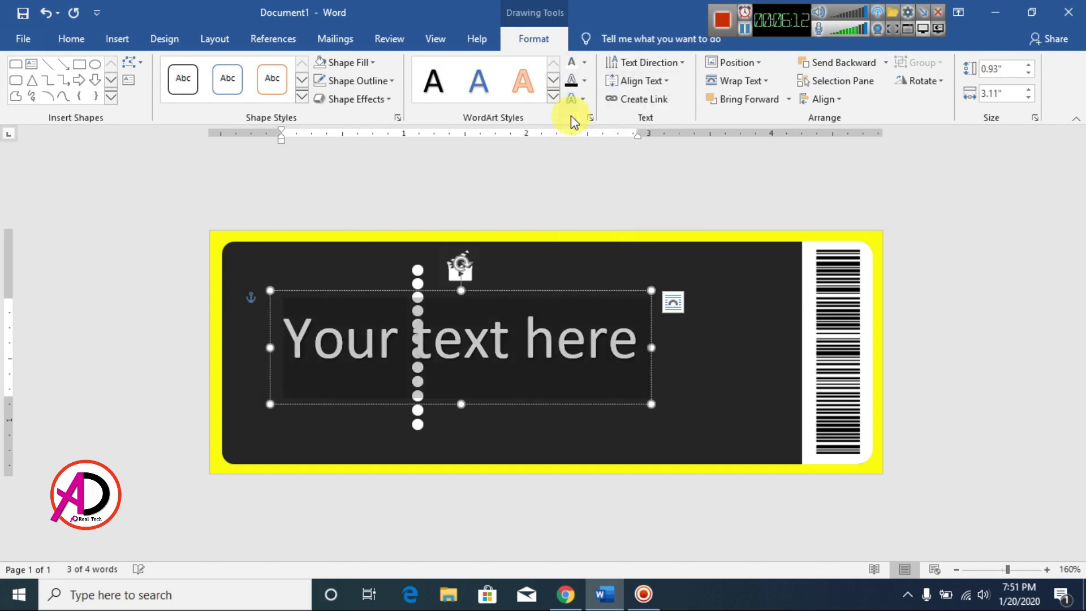
- Reduce the WordArt text to 11 pt and move it to the upper-left corner of the dark panel
click(68, 44)
click(279, 69)
click(279, 69)
click(279, 69)
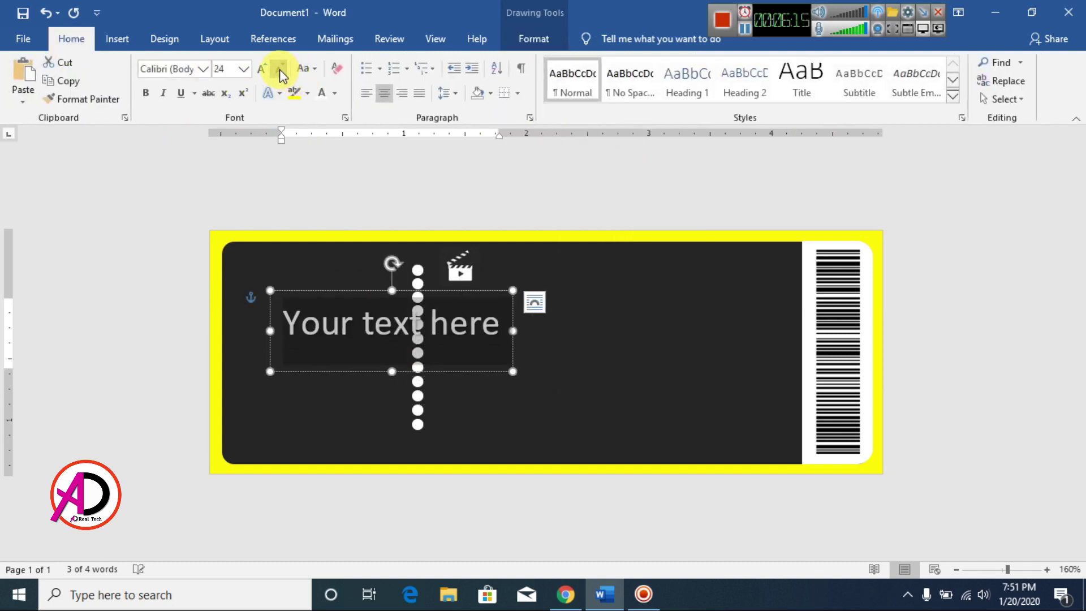
click(279, 69)
click(279, 69)
click(279, 69)
click(279, 69)
click(279, 69)
click(279, 69)
click(280, 69)
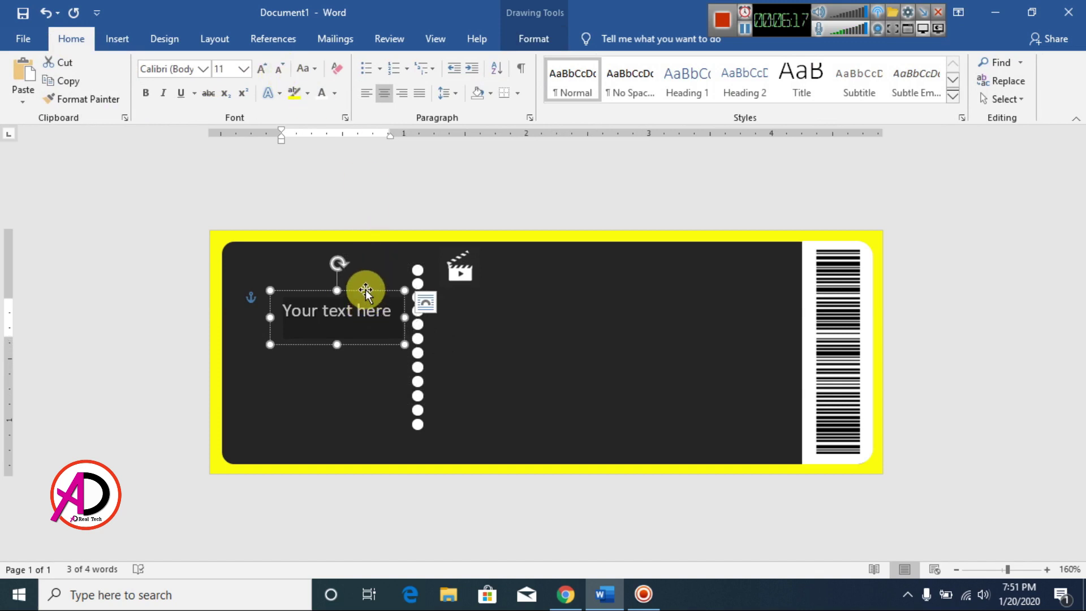
drag(365, 291, 345, 240)
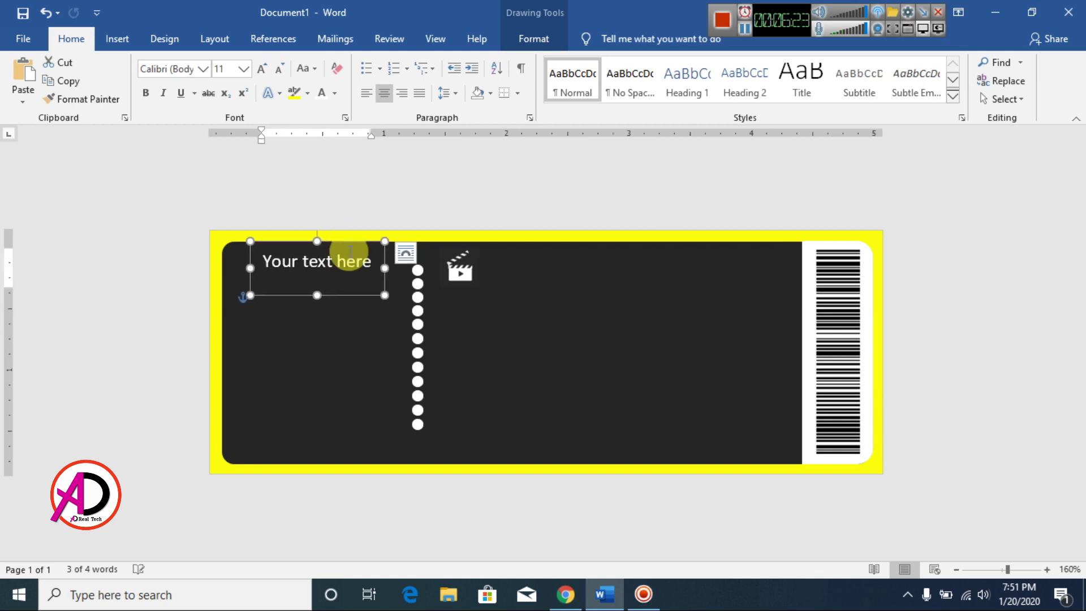
- Replace the WordArt placeholder text with "MOVIE TITLE" and make it bold
triple_click(350, 261)
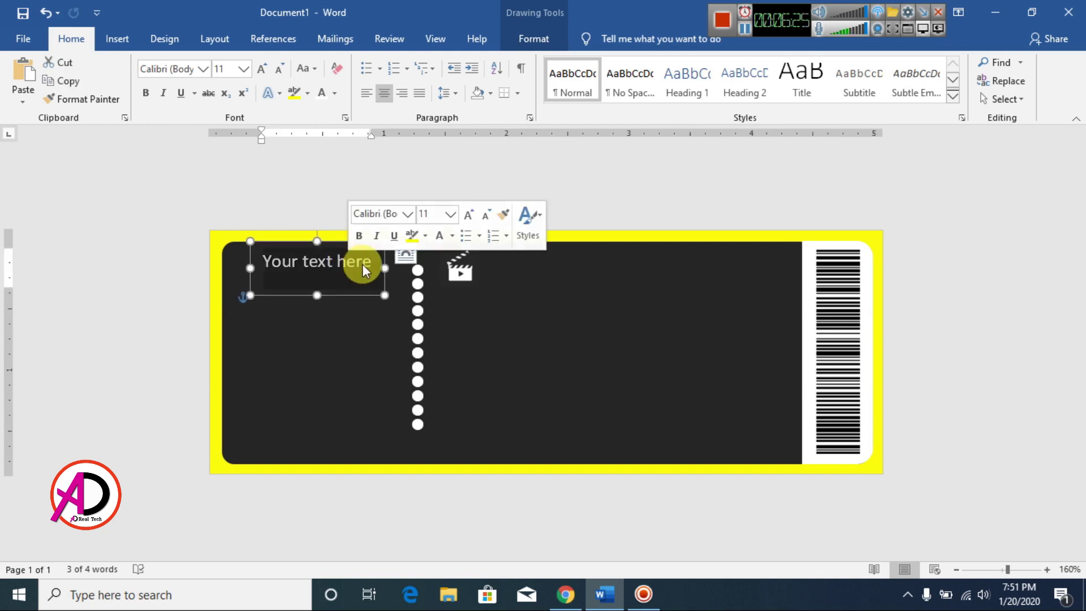
text(MOVIE )
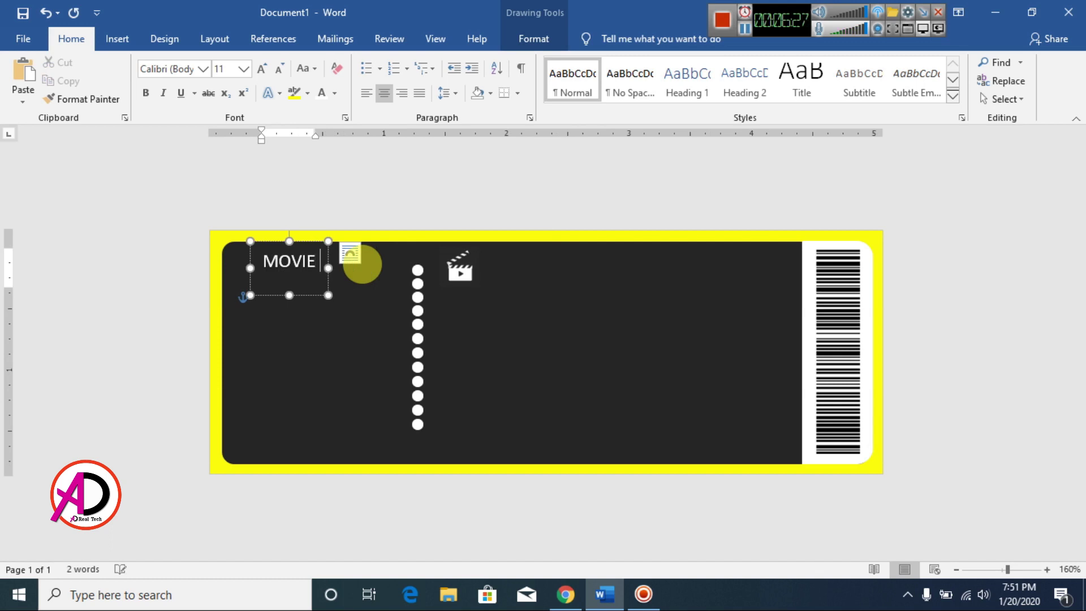
text(TITLE)
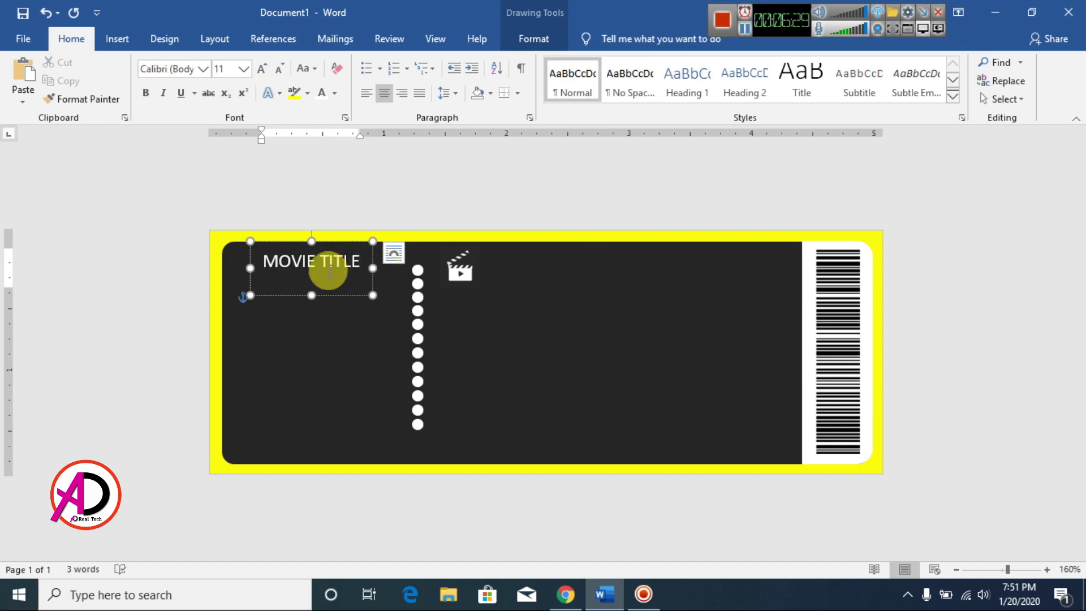
triple_click(321, 263)
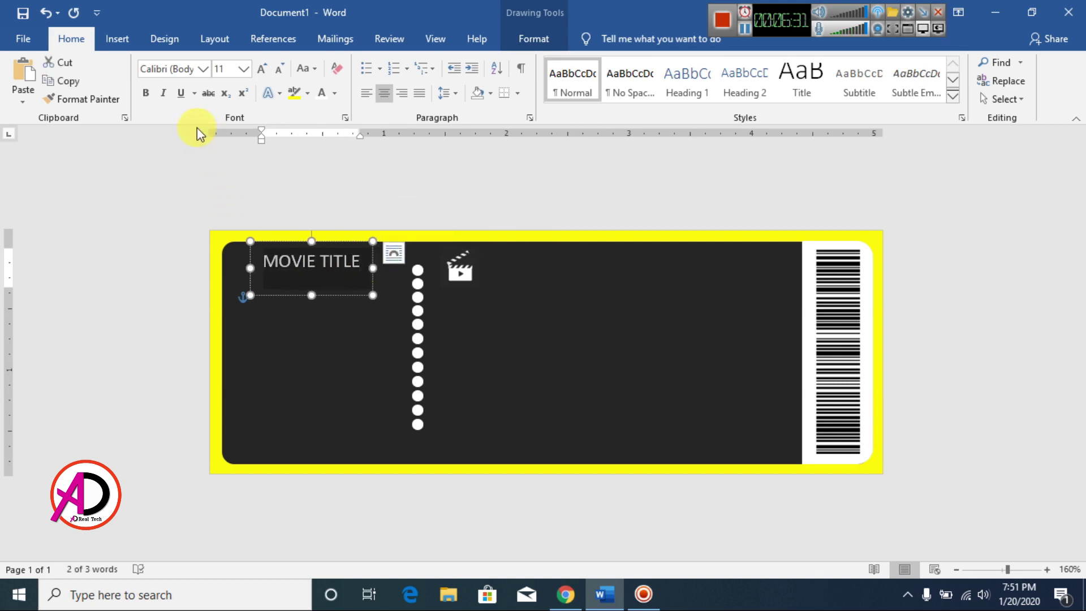
click(145, 93)
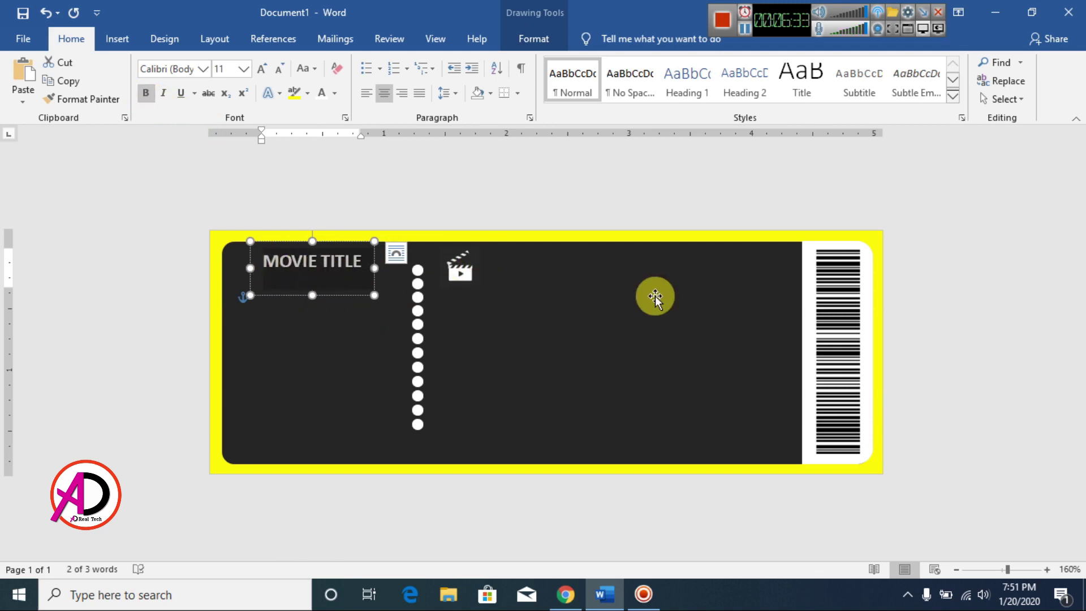
click(644, 203)
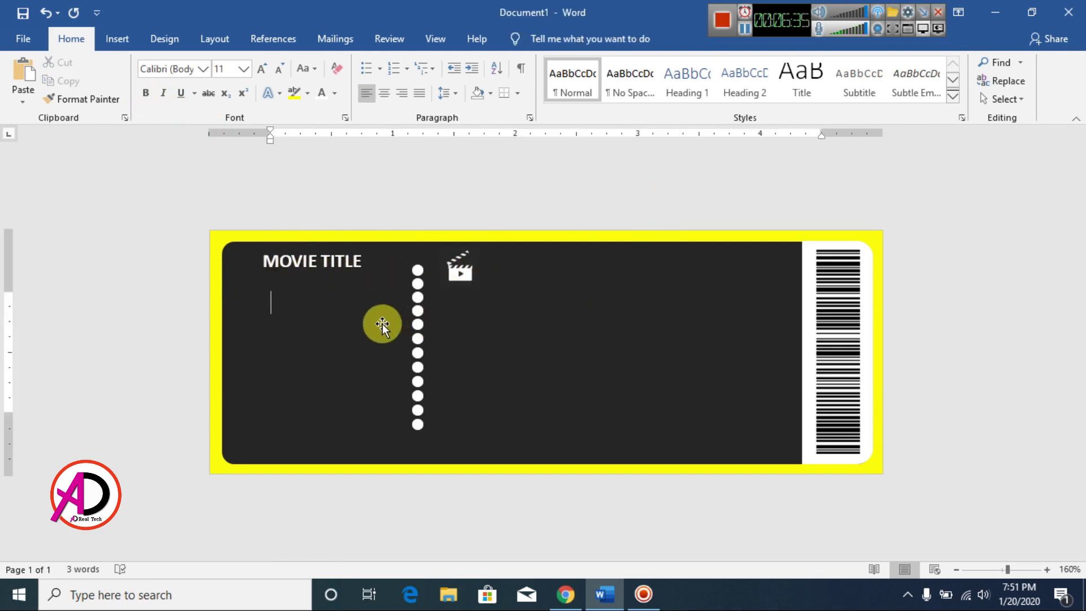
- Left-align the MOVIE TITLE text and resize its box to fit closely around the single line
click(362, 266)
drag(321, 295, 315, 279)
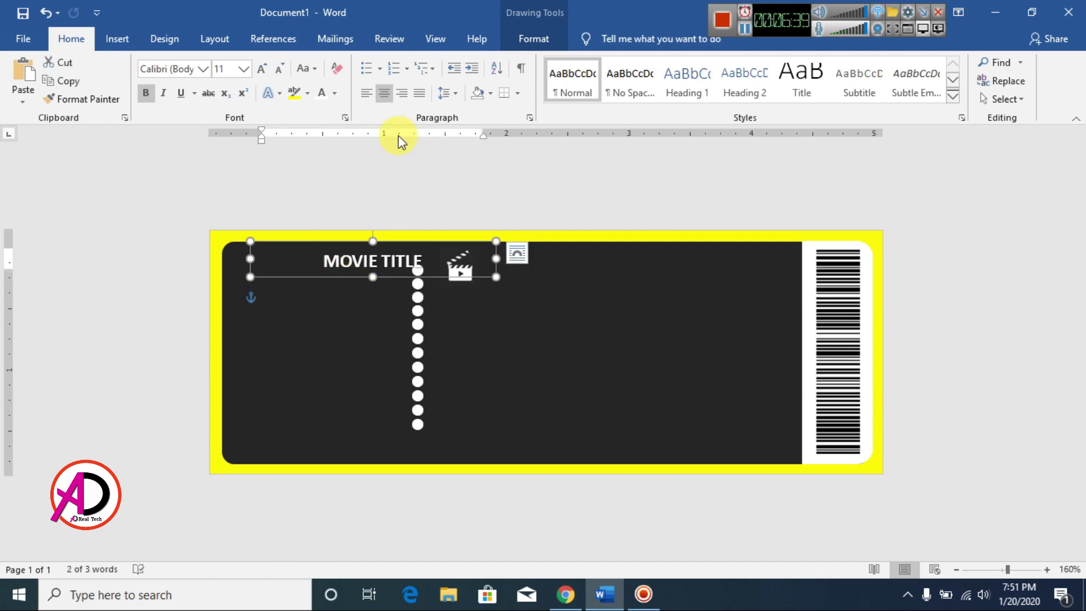
click(367, 93)
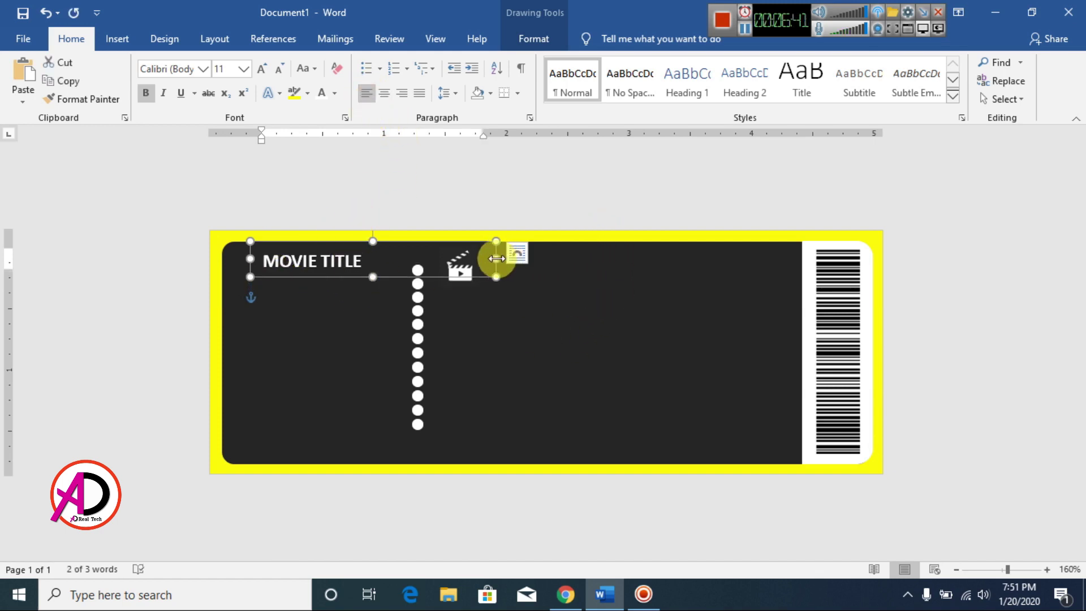
drag(497, 259, 389, 261)
click(429, 198)
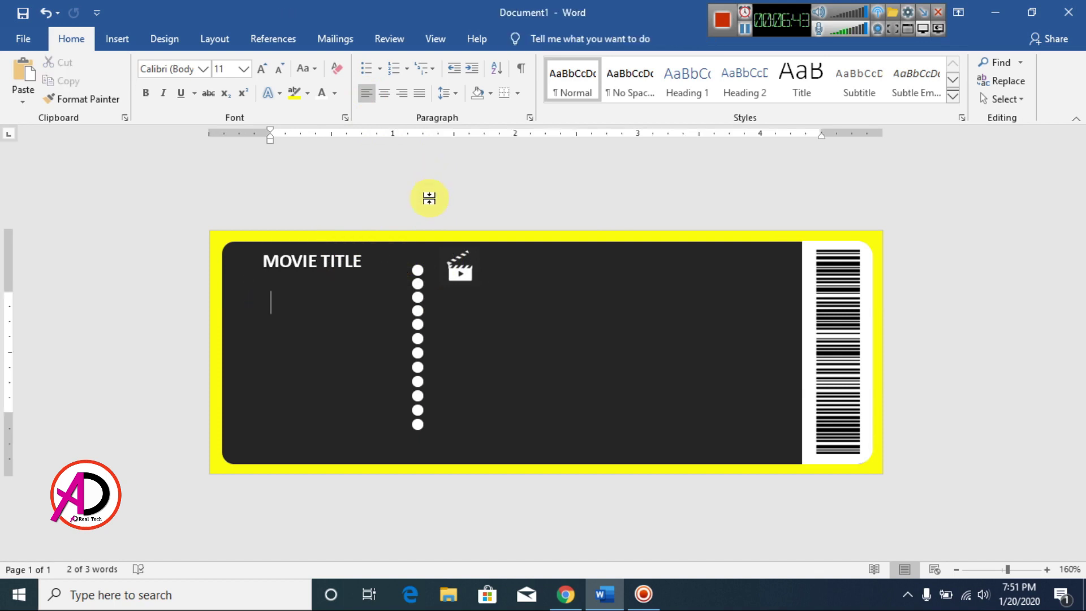
- Duplicate the MOVIE TITLE box, change the copy to "3D", narrow it, and center it beneath the title
click(329, 257)
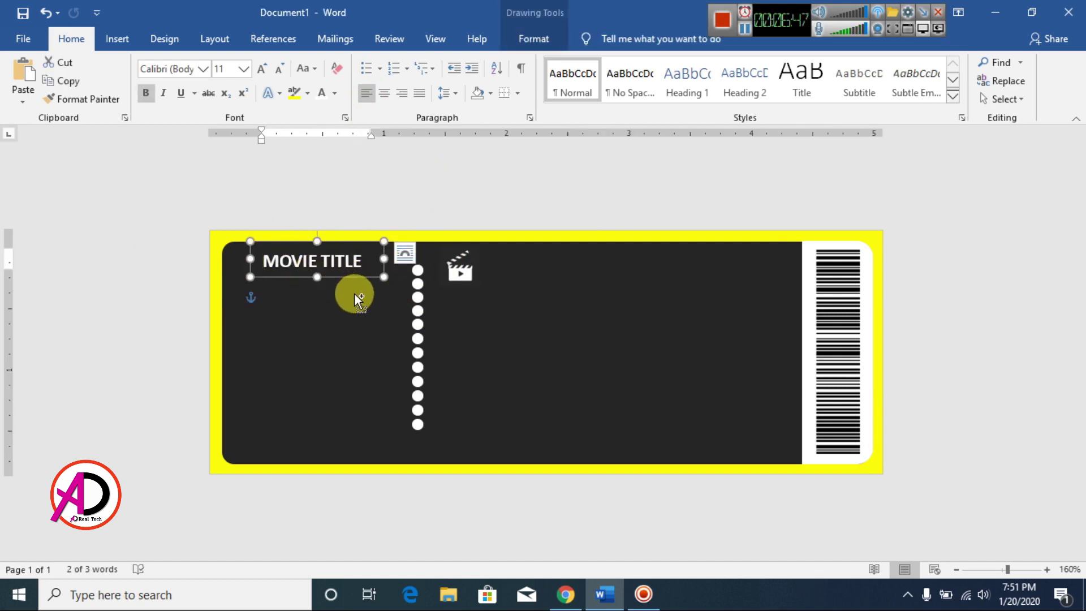
mouse_move(355, 294)
mouse_down()
mouse_move(371, 305)
mouse_move(381, 297)
mouse_move(364, 301)
mouse_up()
triple_click(341, 282)
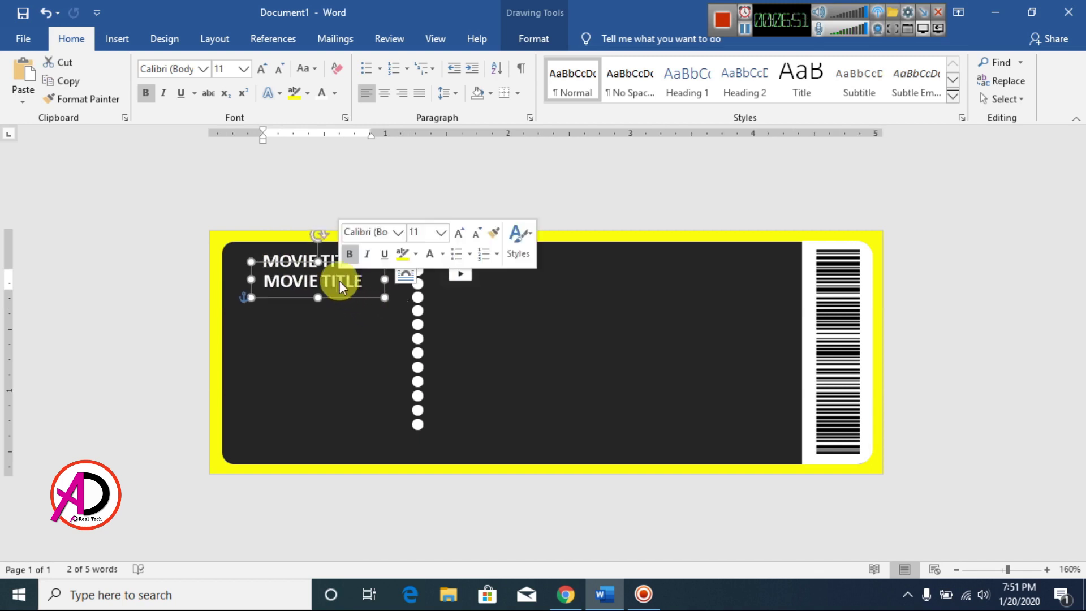
text(3D)
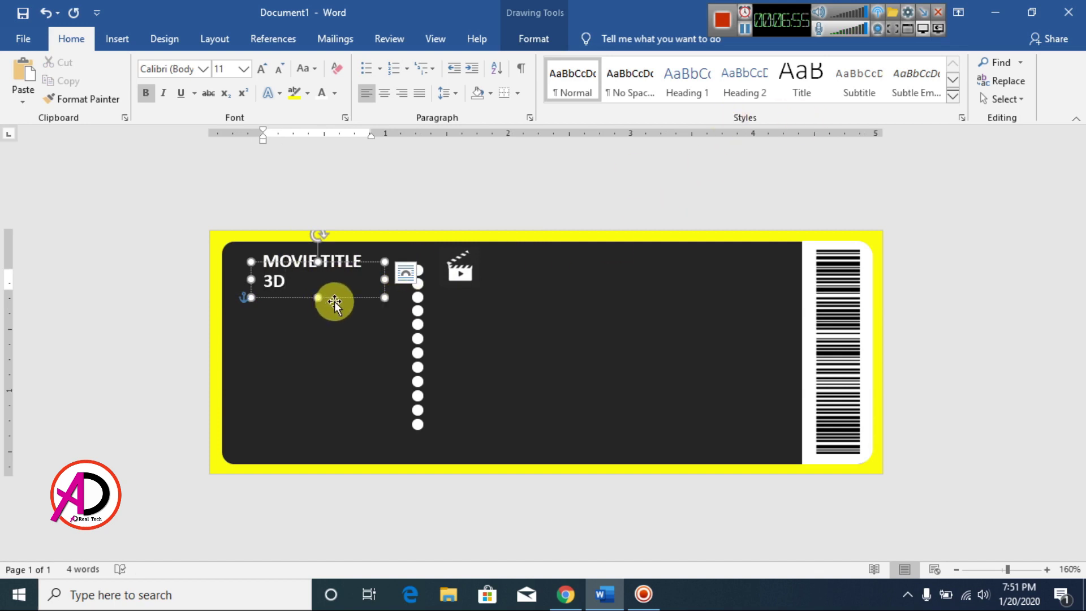
drag(384, 280, 301, 289)
drag(310, 299, 331, 301)
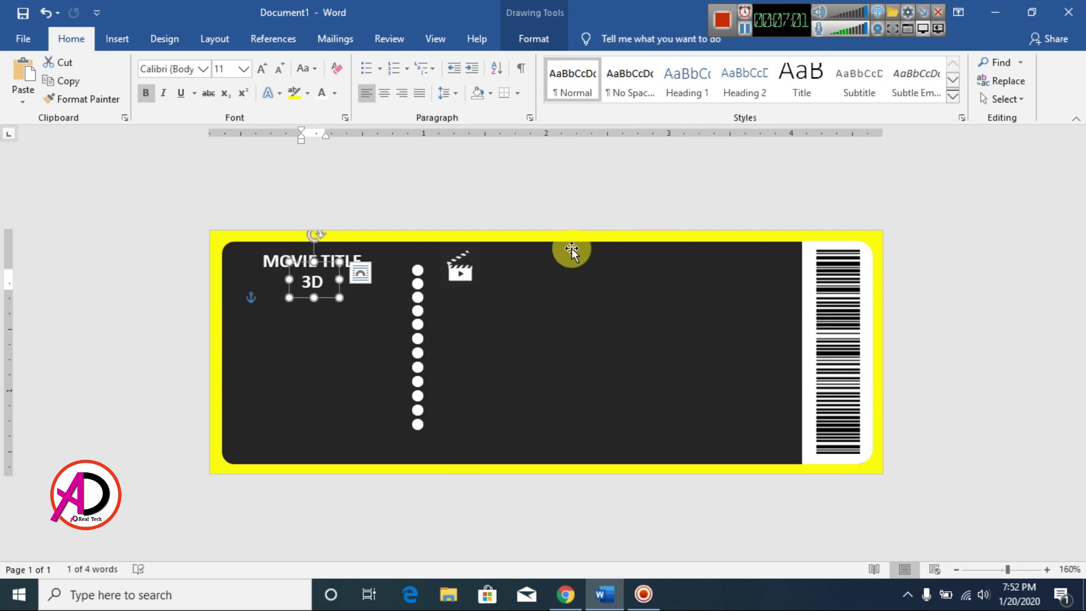
click(584, 202)
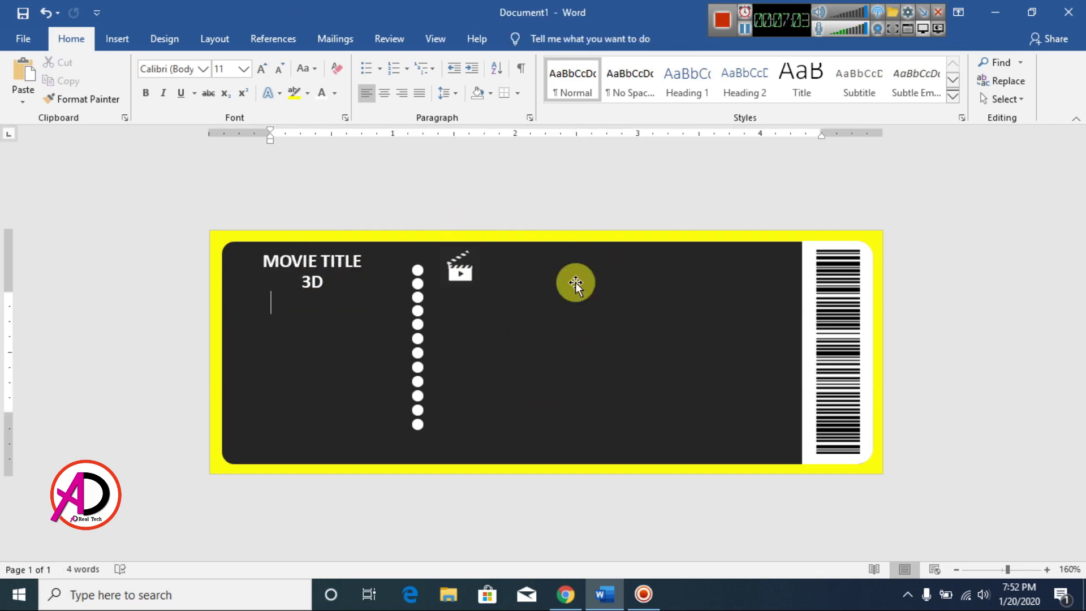
- Copy the MOVIE TITLE box beside the clapperboard icon, change its text to "CINEMA HALL NAME", and widen it to fit
click(318, 264)
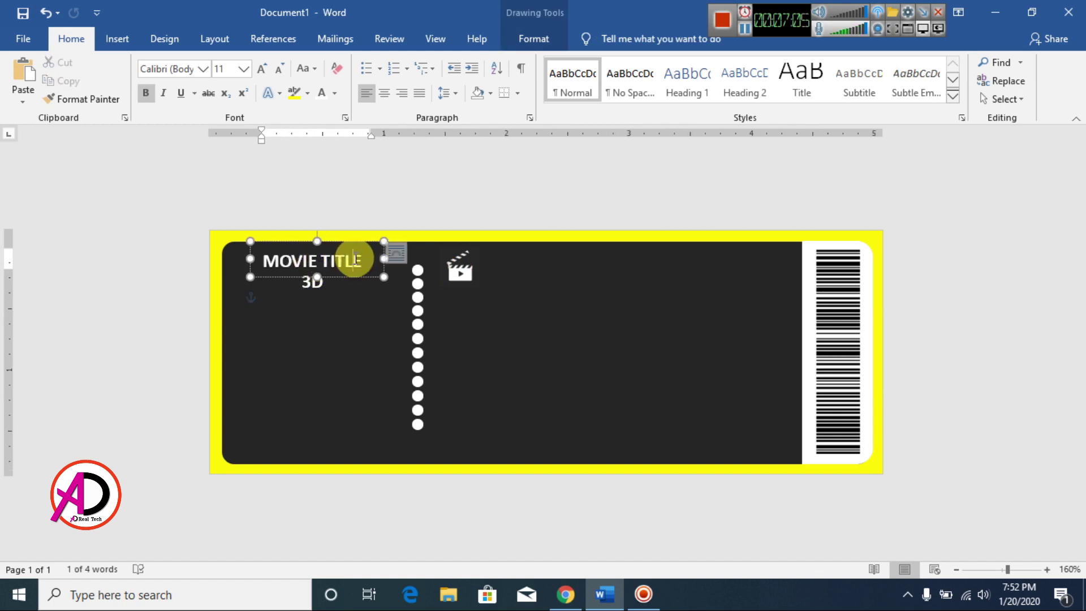
click(369, 275)
drag(369, 275, 587, 292)
triple_click(556, 273)
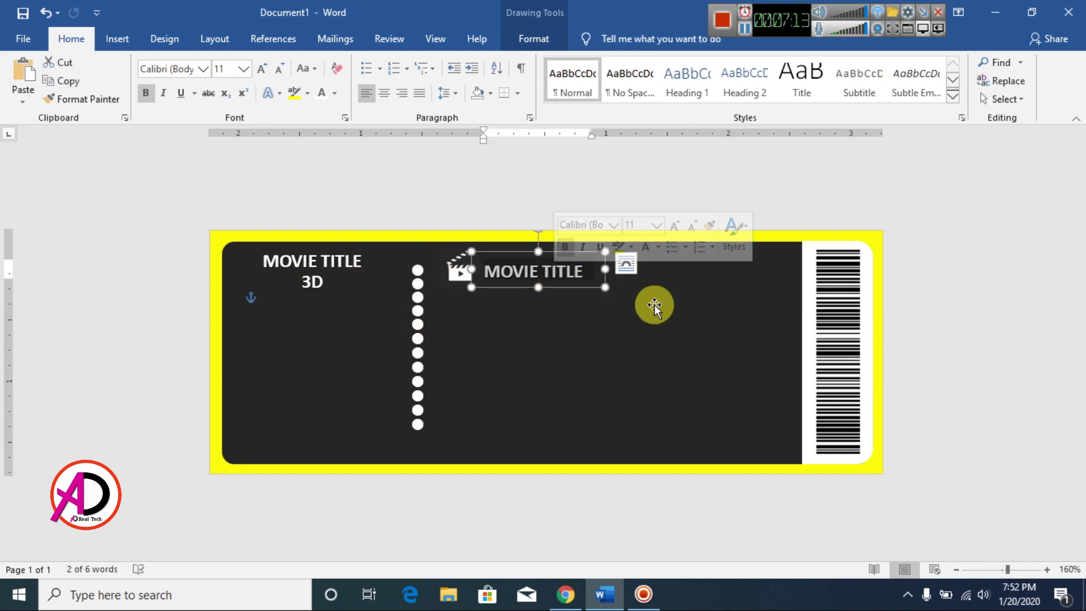
text(CINEMA HALL)
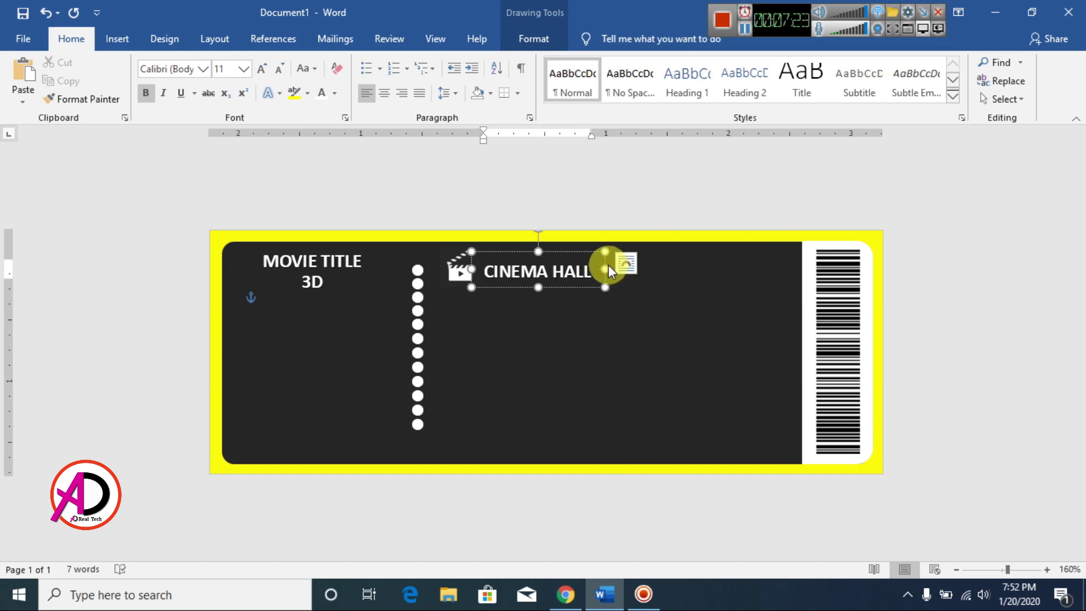
drag(606, 270, 665, 270)
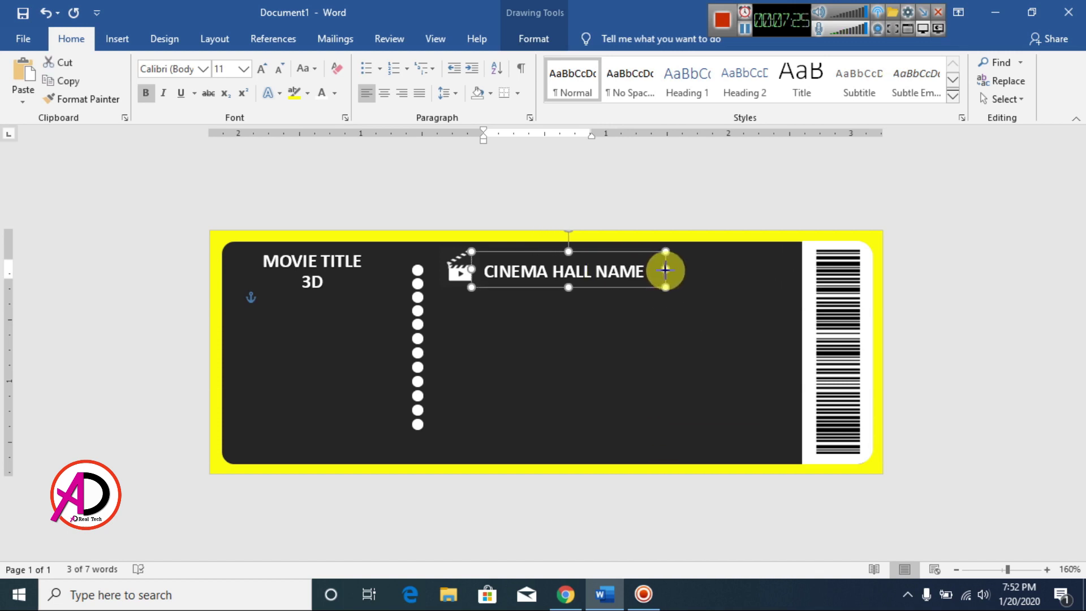
click(707, 235)
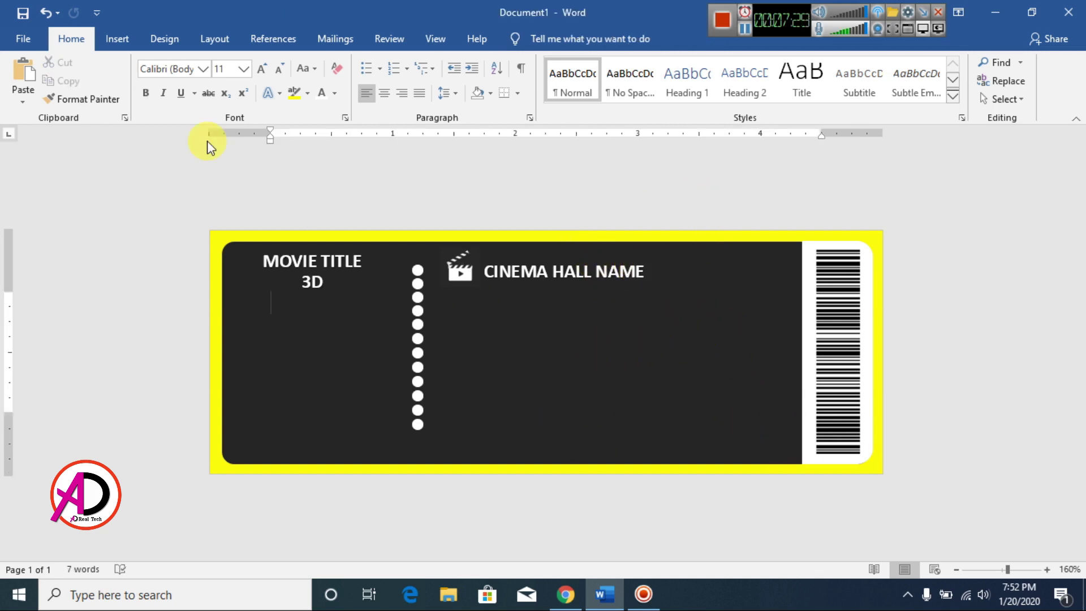
- Draw a straight horizontal line about 2.46" long beneath the clapperboard icon and CINEMA HALL NAME
click(114, 39)
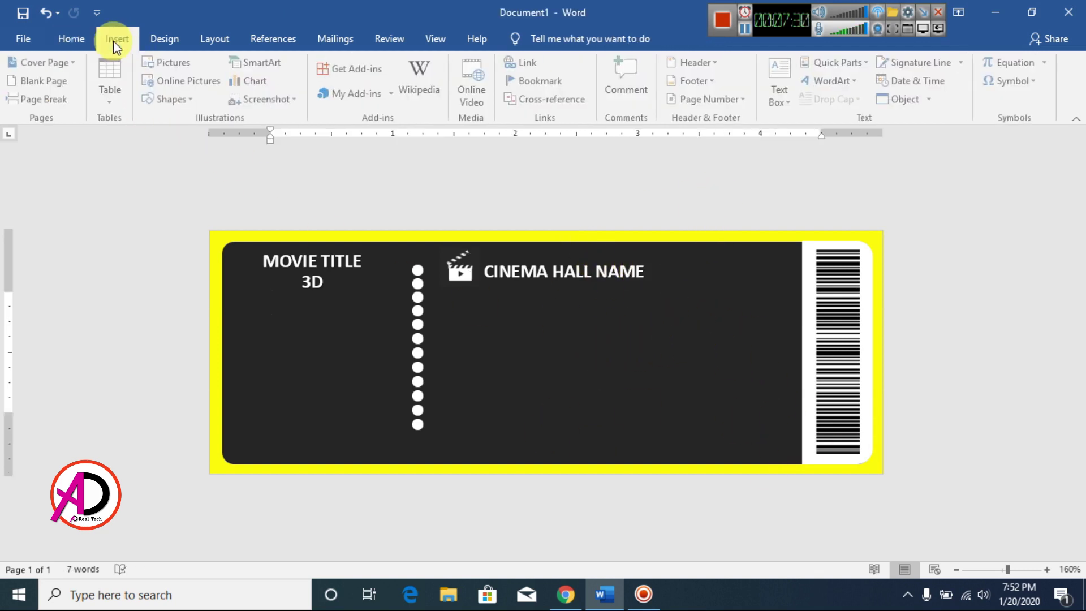
click(182, 100)
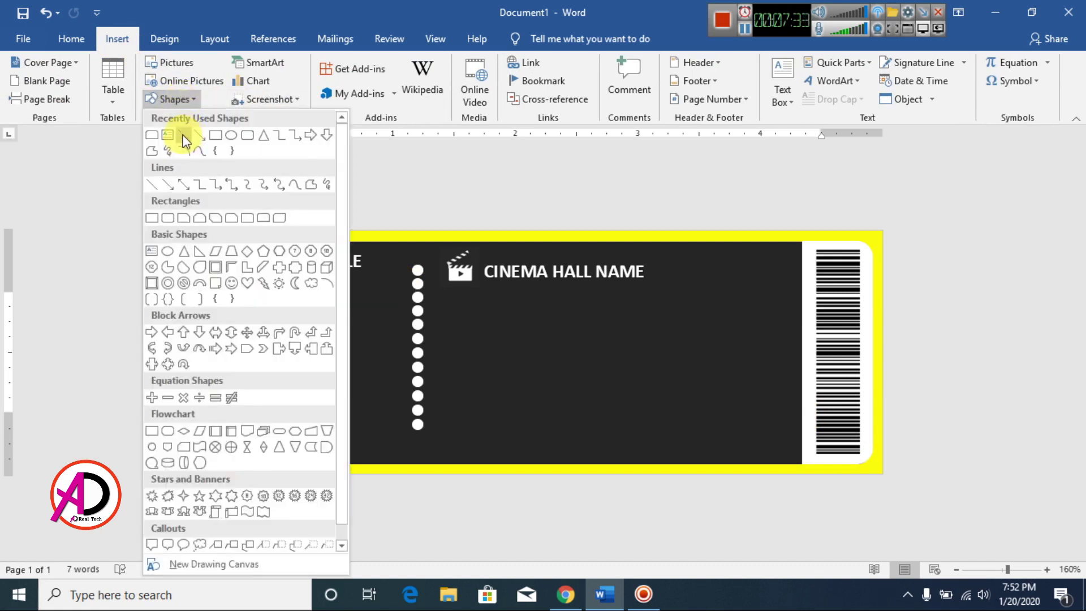
click(184, 137)
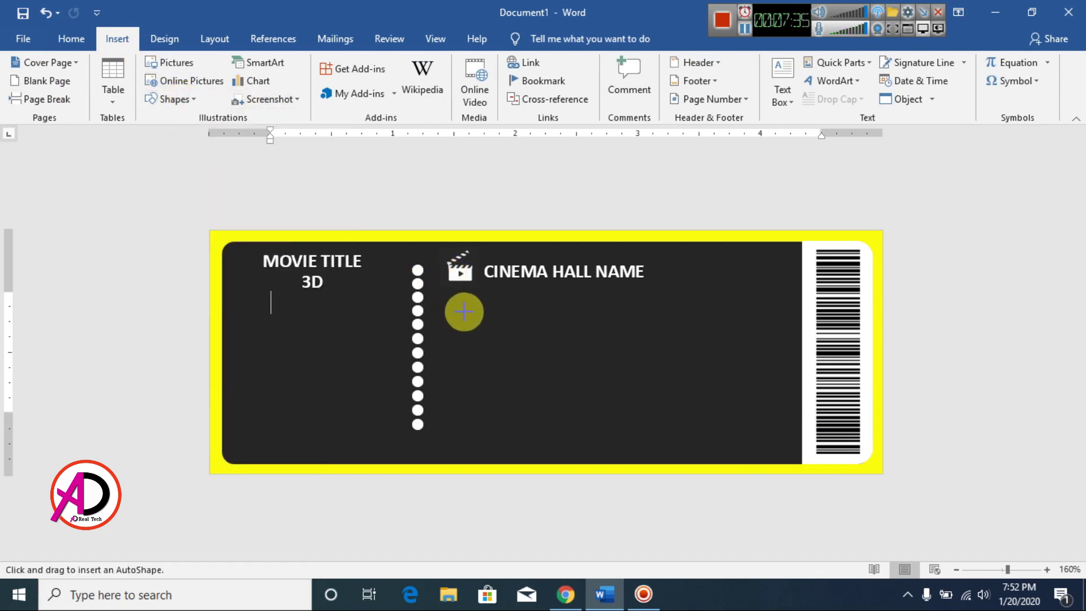
drag(435, 288, 733, 286)
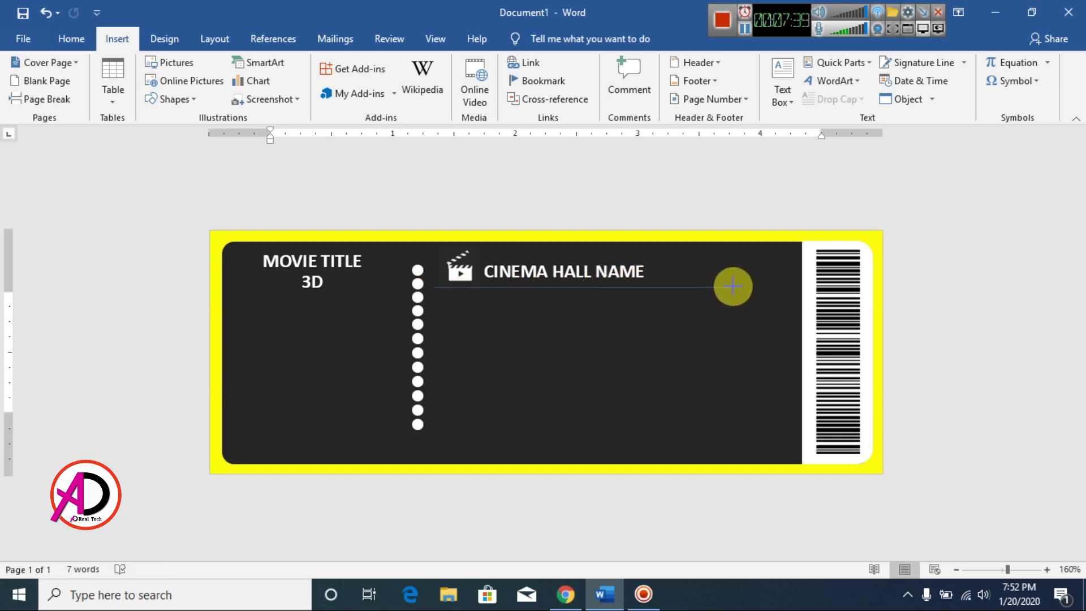
drag(734, 285, 734, 286)
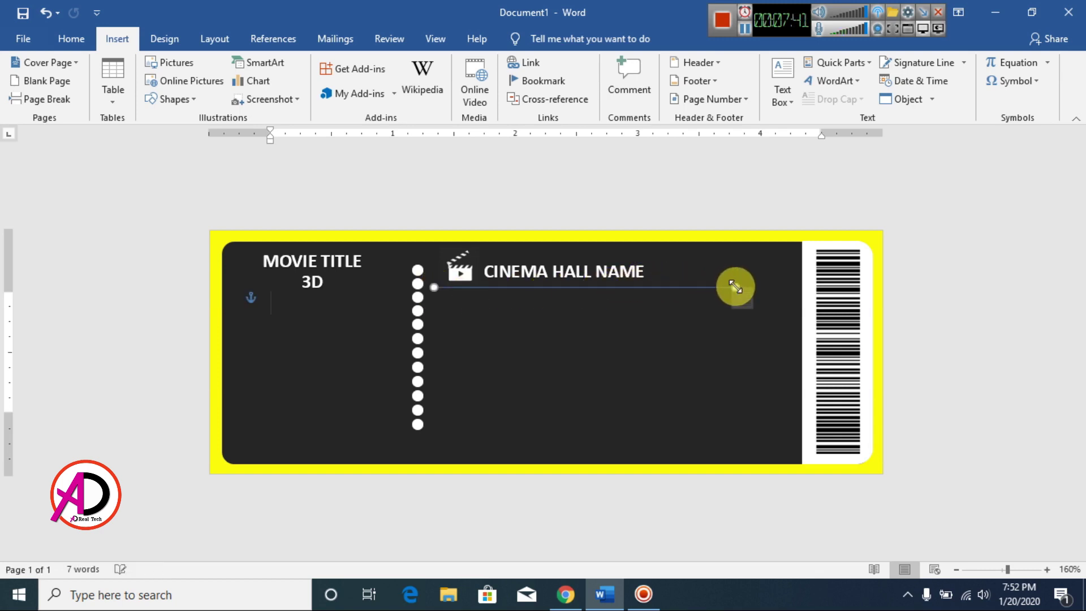
- Set the line's outline color to white and its weight to 1½ pt
click(352, 80)
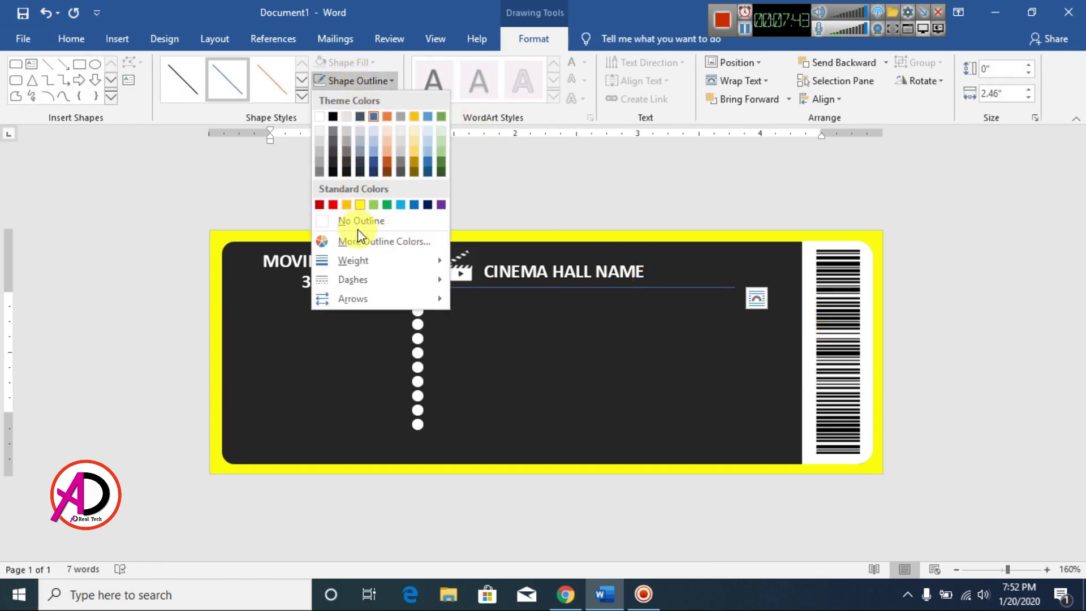
click(320, 116)
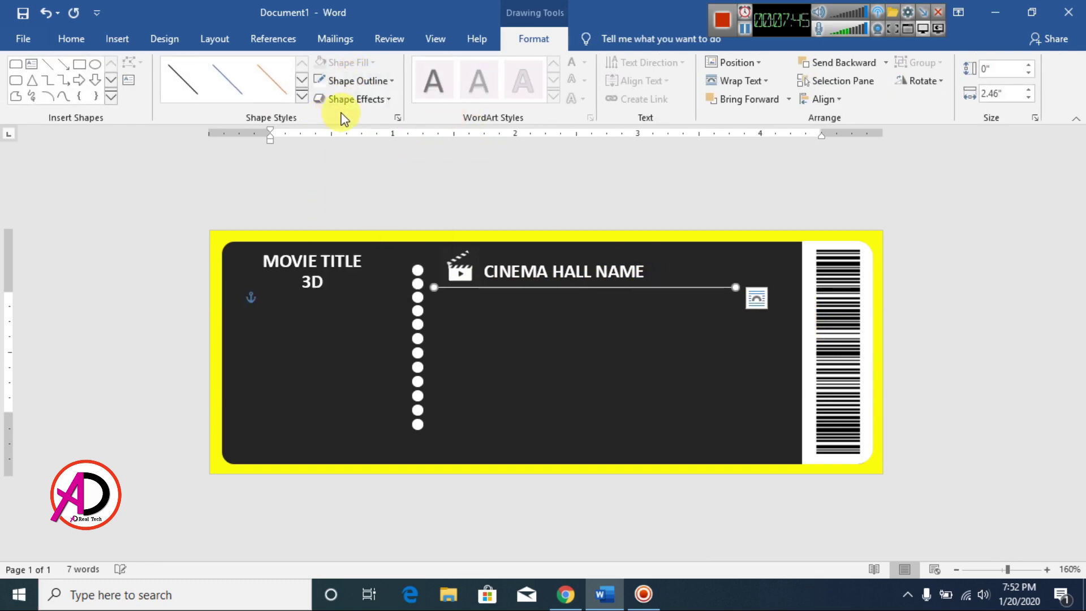
click(355, 82)
mouse_move(376, 259)
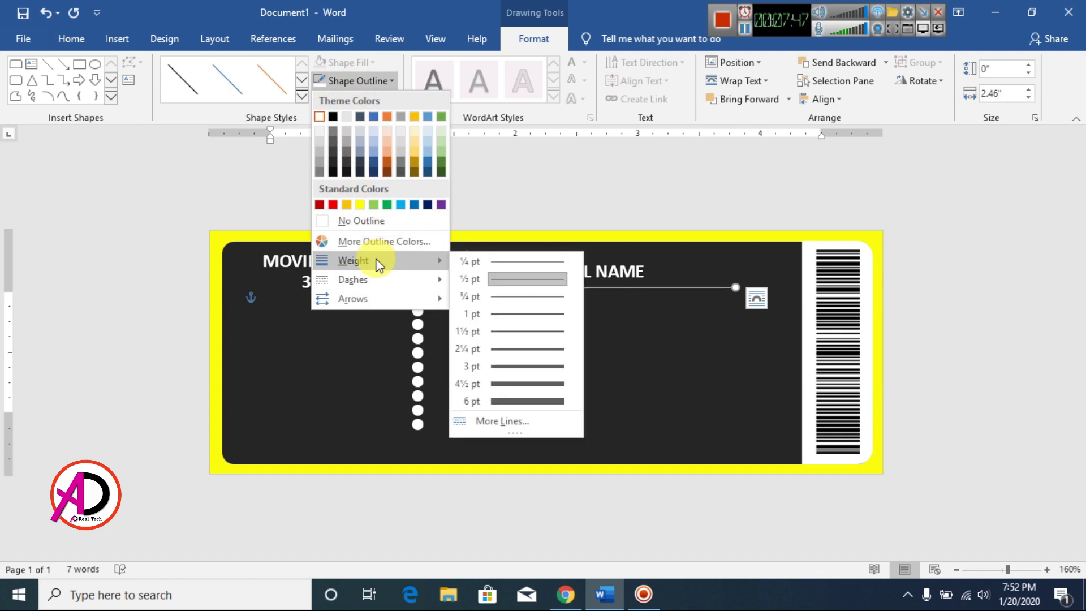
click(521, 331)
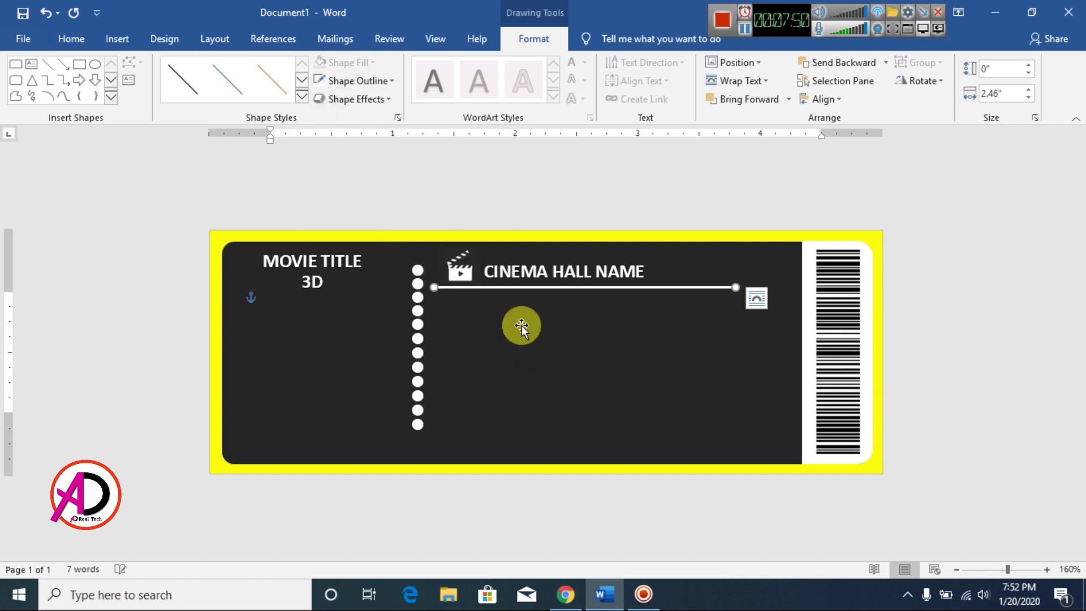
click(960, 318)
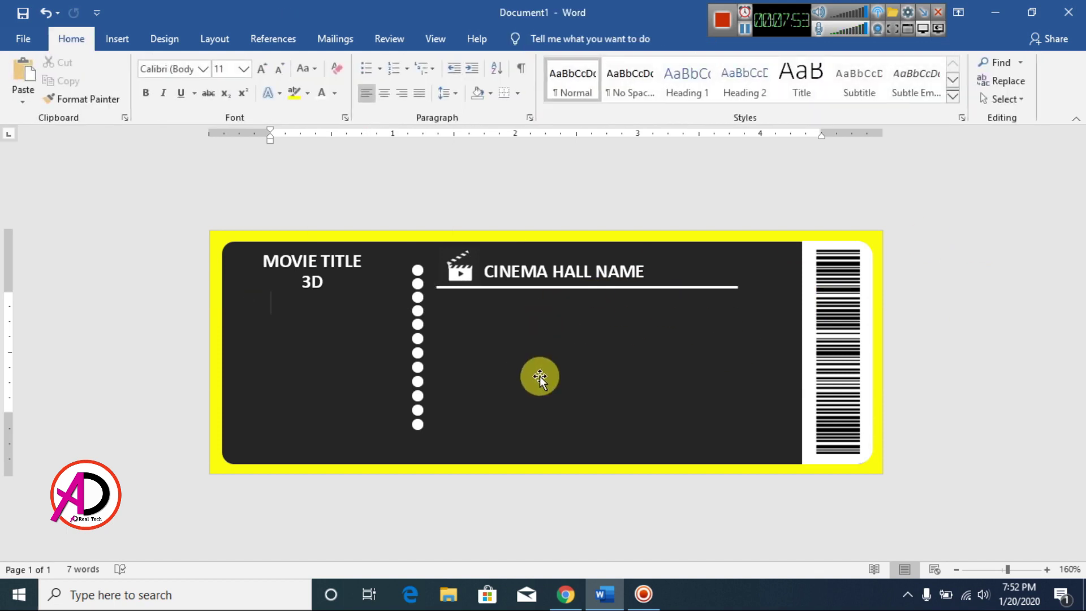
click(543, 289)
click(382, 83)
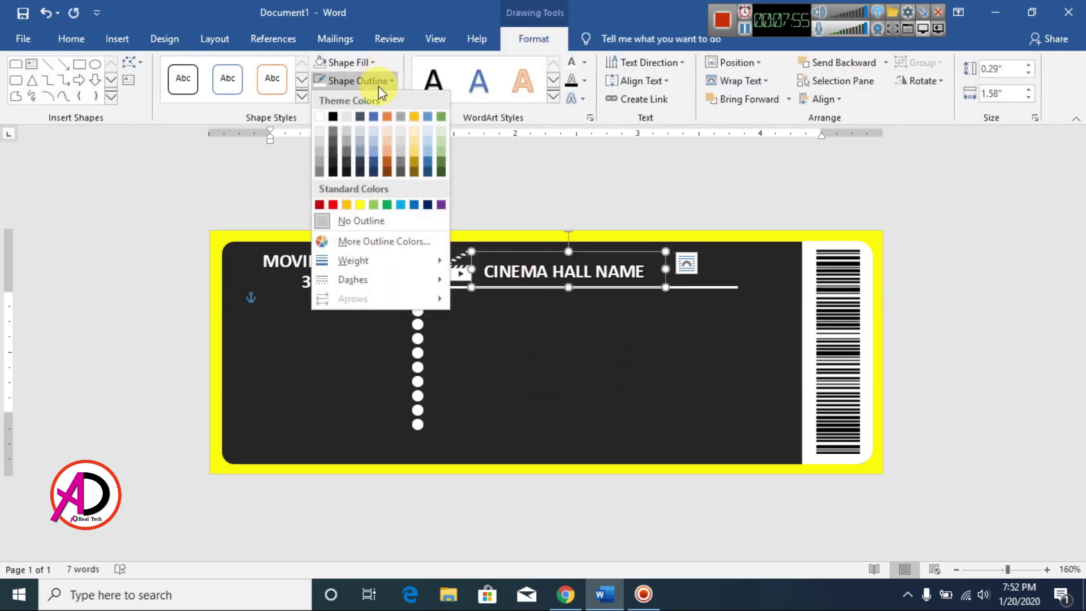
mouse_move(381, 256)
click(527, 313)
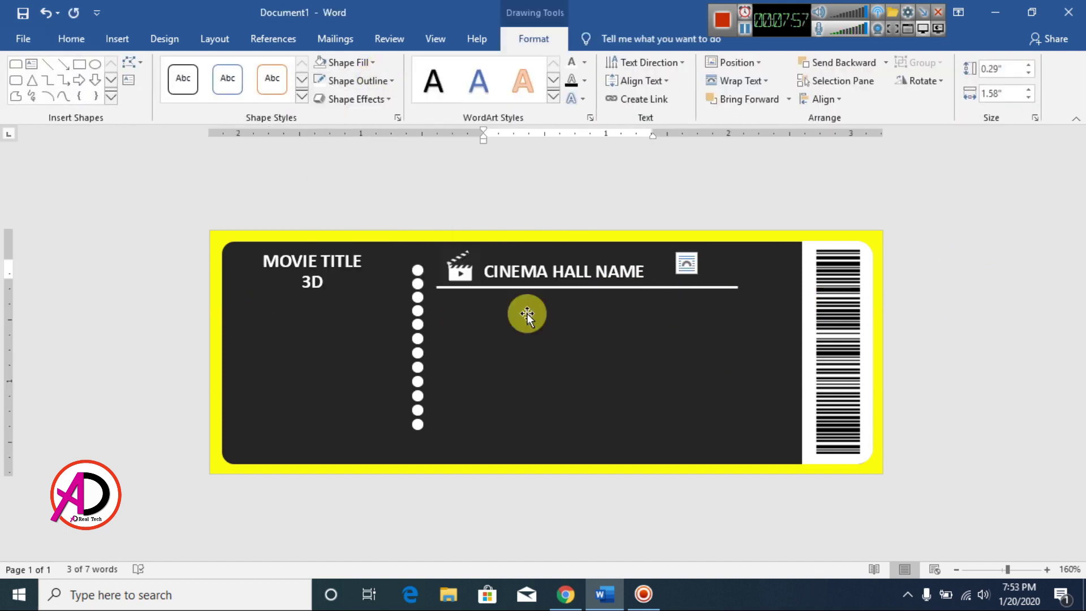
click(1006, 255)
click(611, 326)
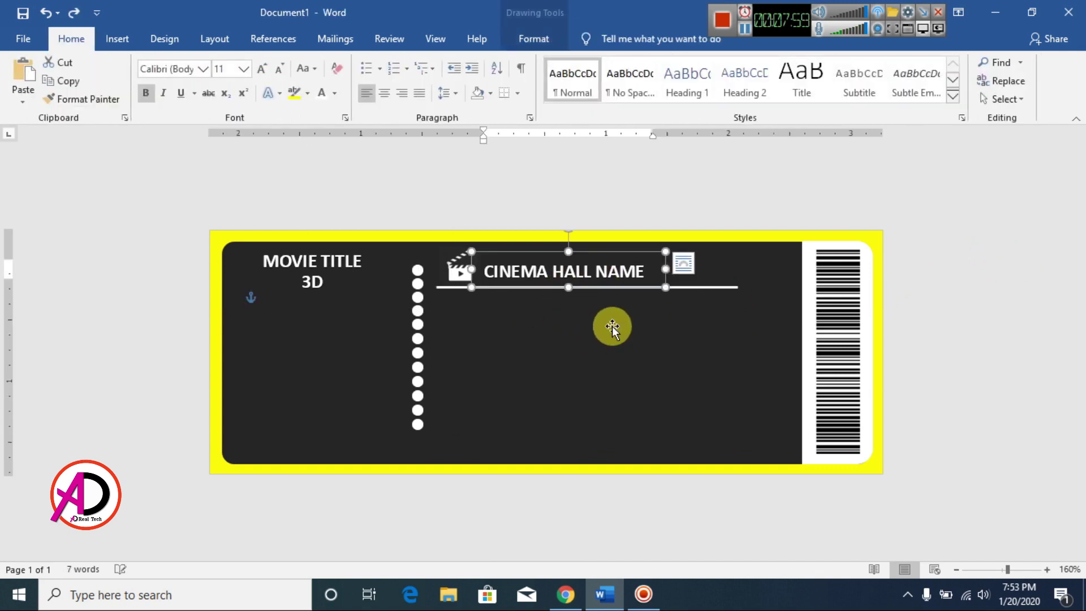
- Reduce the weight of the white divider line beneath the clapperboard icon and CINEMA HALL NAME
click(714, 289)
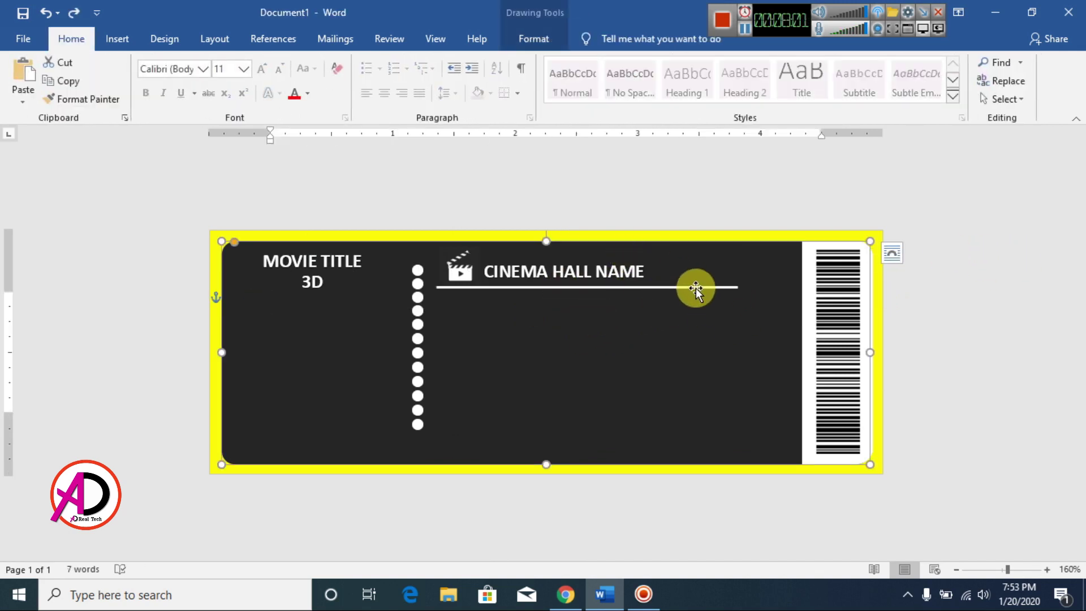
click(695, 287)
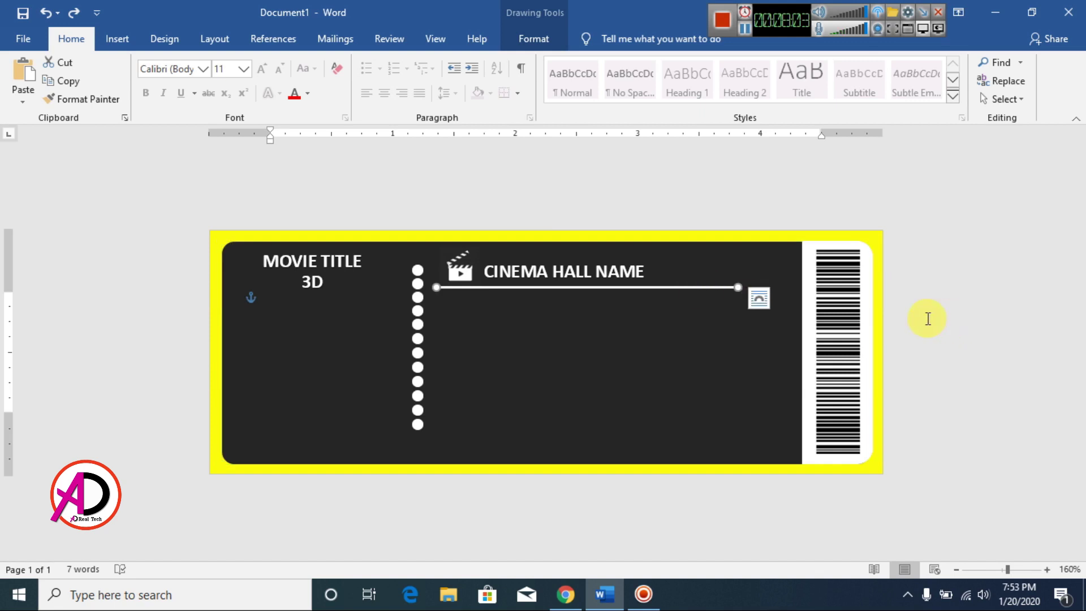
click(542, 47)
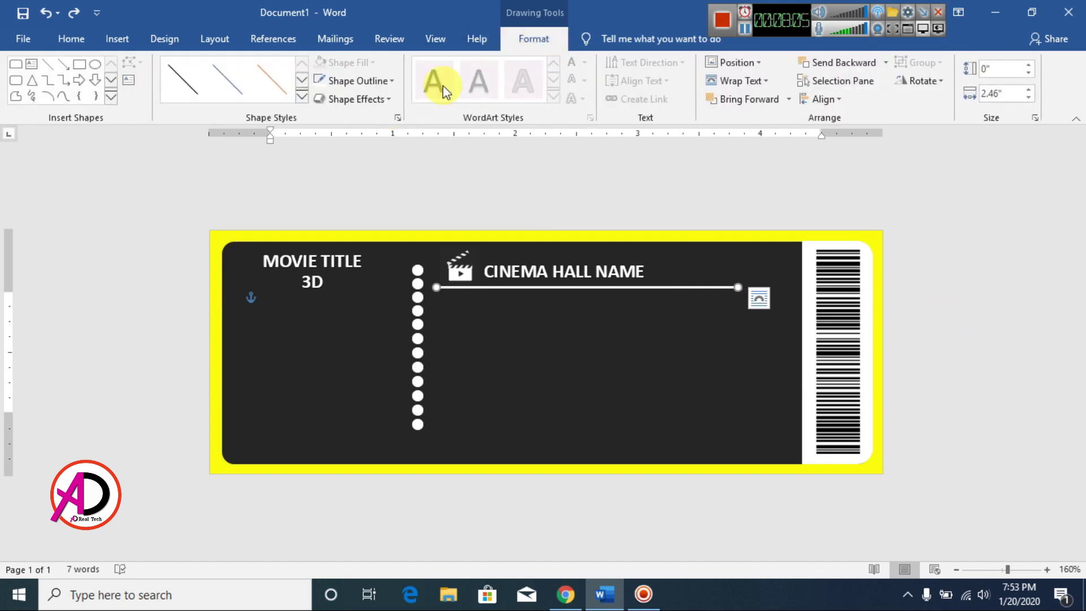
click(359, 81)
mouse_move(358, 268)
click(516, 314)
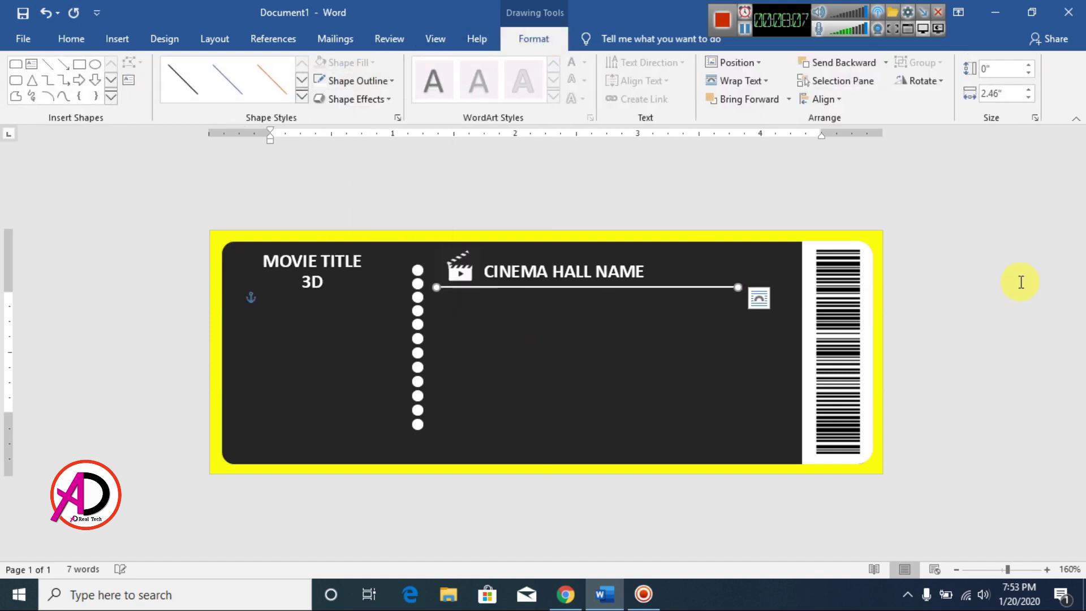
click(1018, 281)
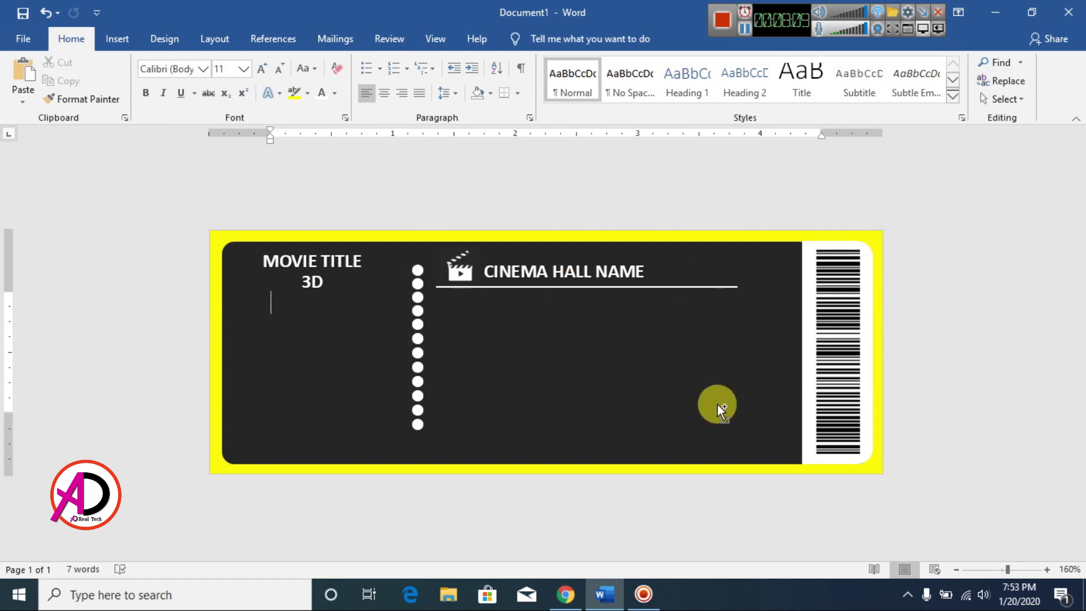
- Extend the left indent to the dark panel's edge and draw a text box about 1.42" wide and 1.2" high beneath the 3D label
ctrl+scroll(717, 403, up, 6)
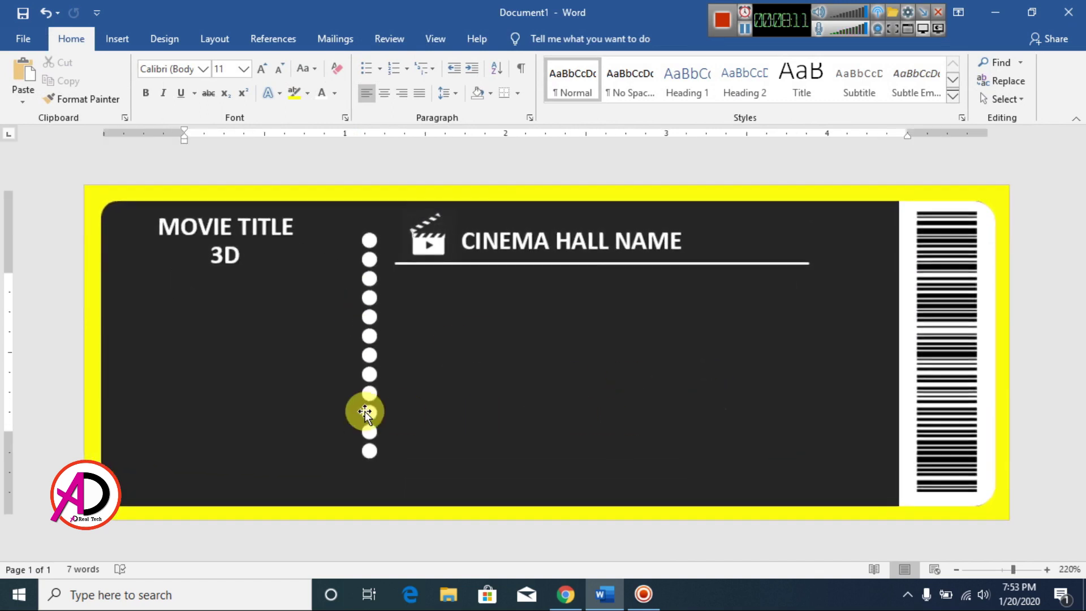
drag(168, 139, 105, 150)
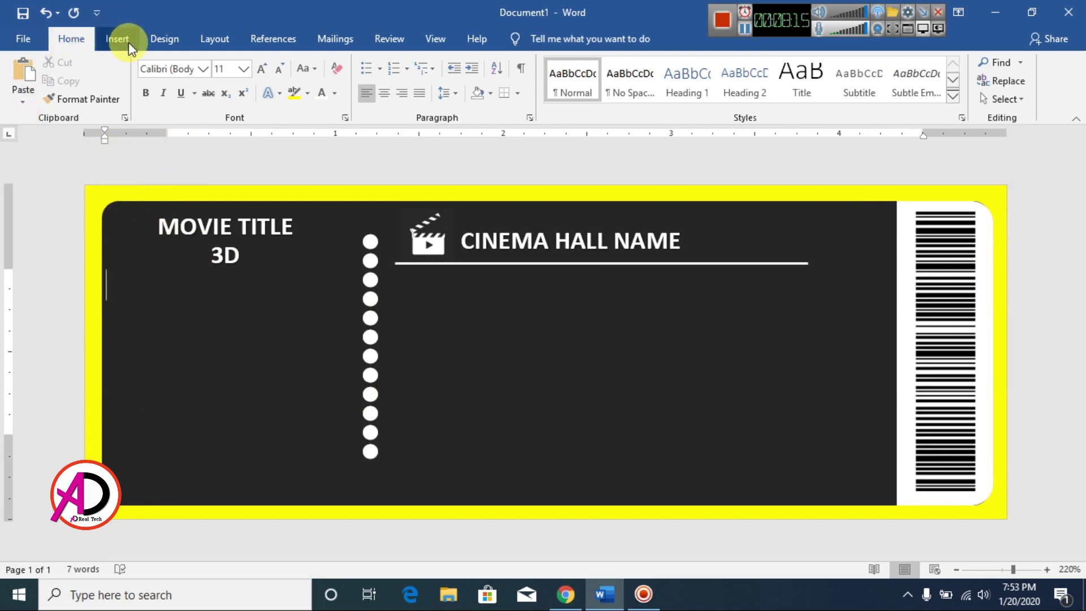
click(113, 39)
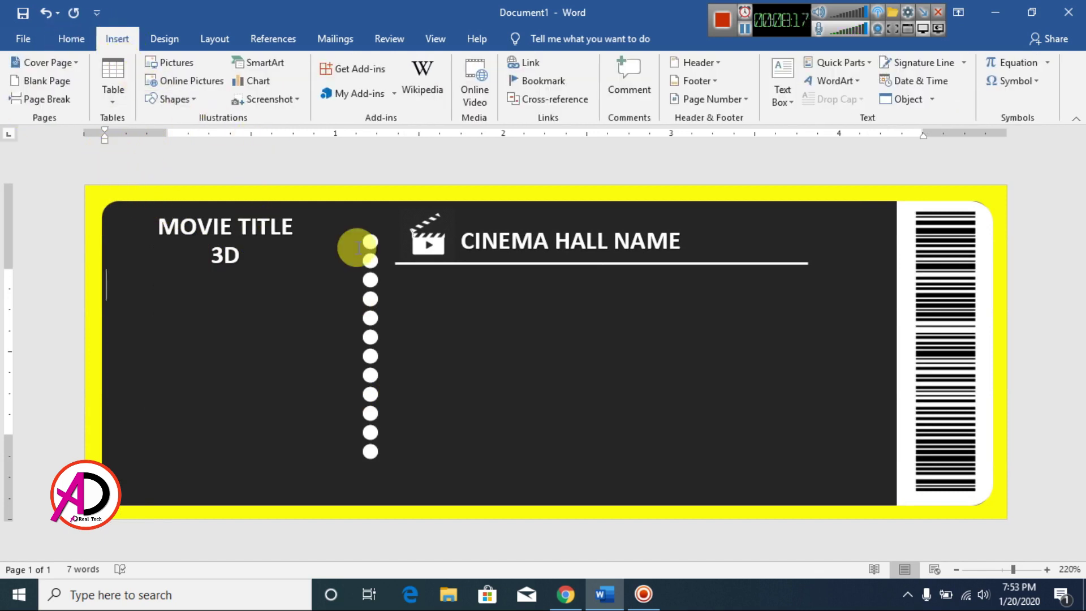
click(175, 101)
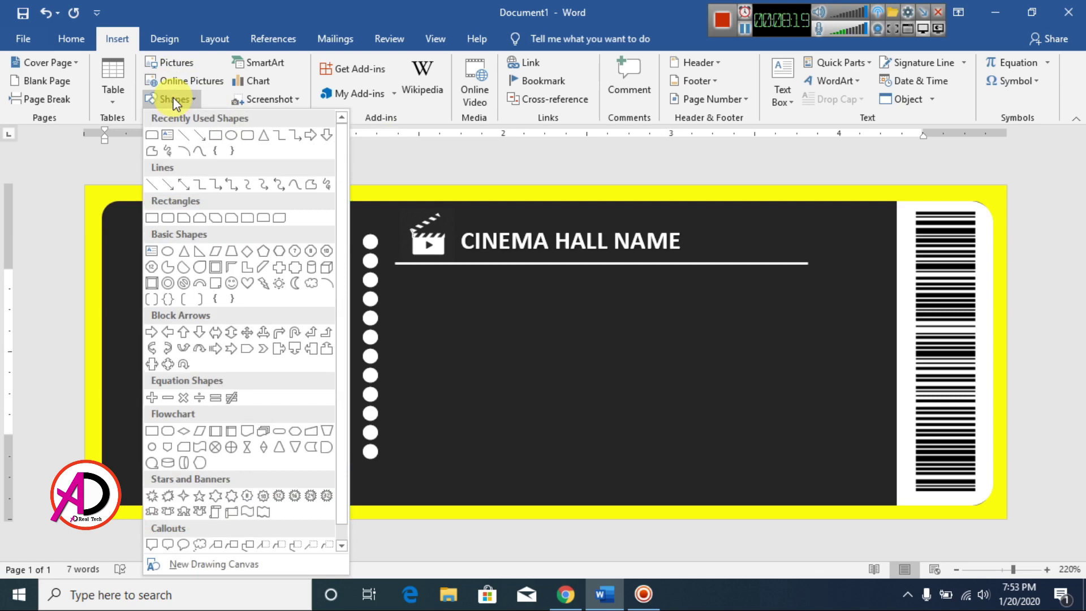
click(167, 137)
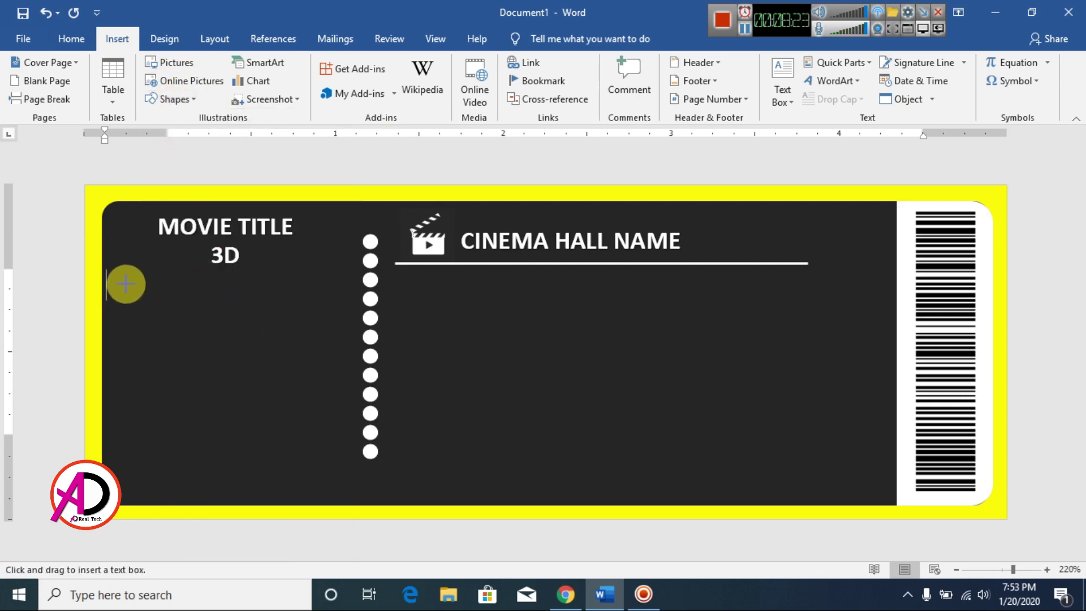
drag(117, 278, 354, 478)
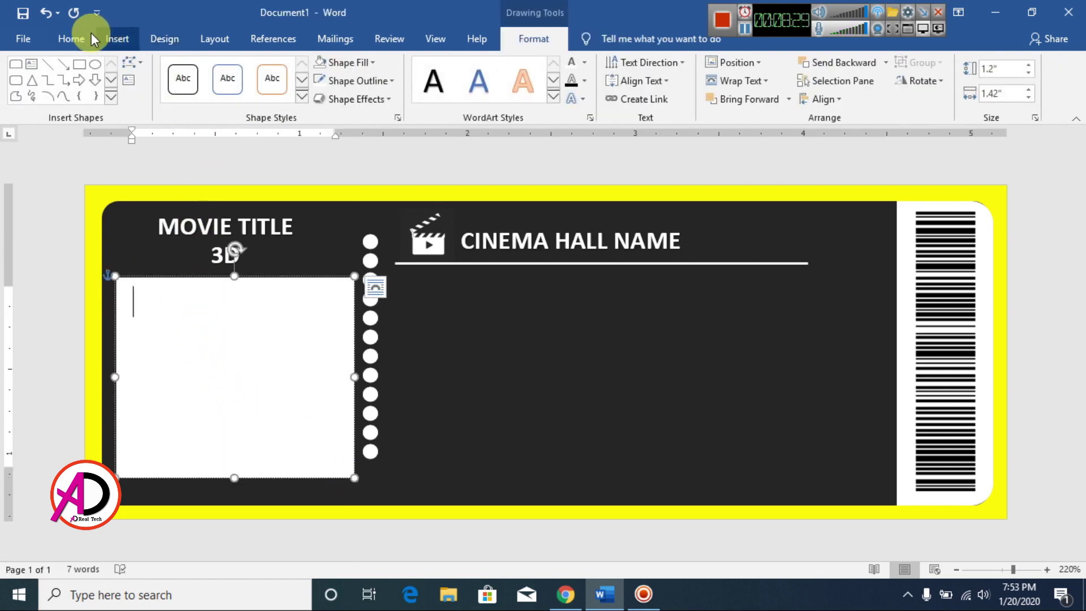
- Set the new text box to font size 9 and line spacing 1.0, and remove the space after the paragraph
click(72, 39)
click(281, 69)
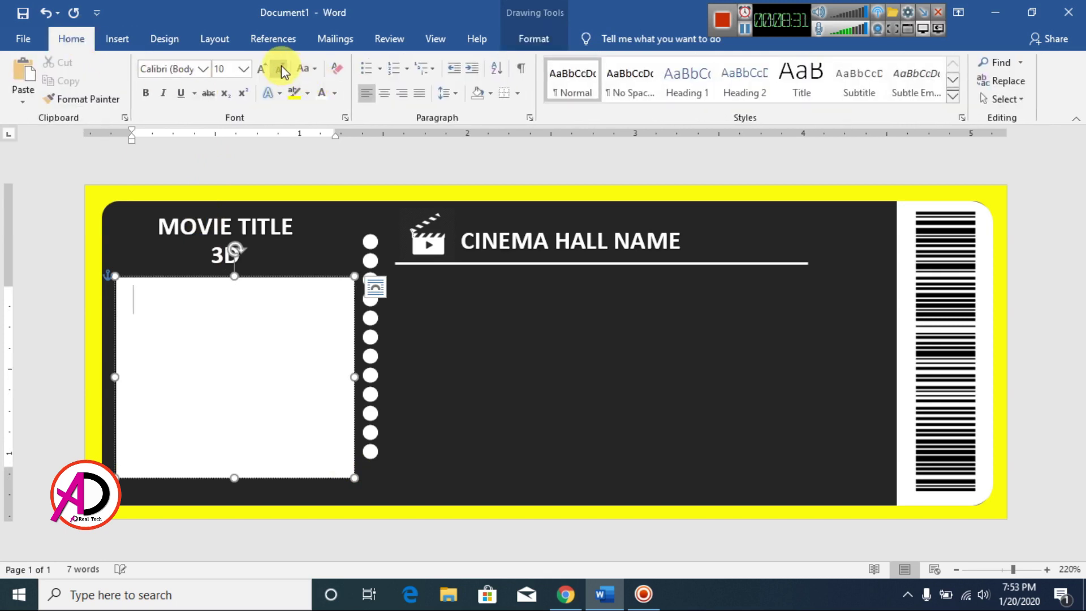
click(280, 69)
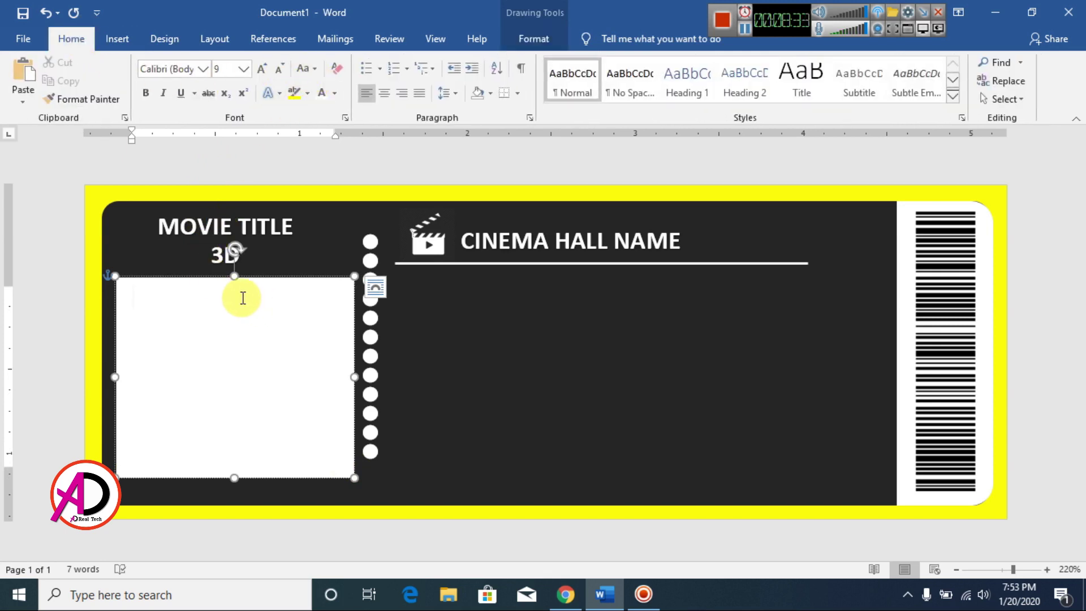
click(456, 102)
click(466, 114)
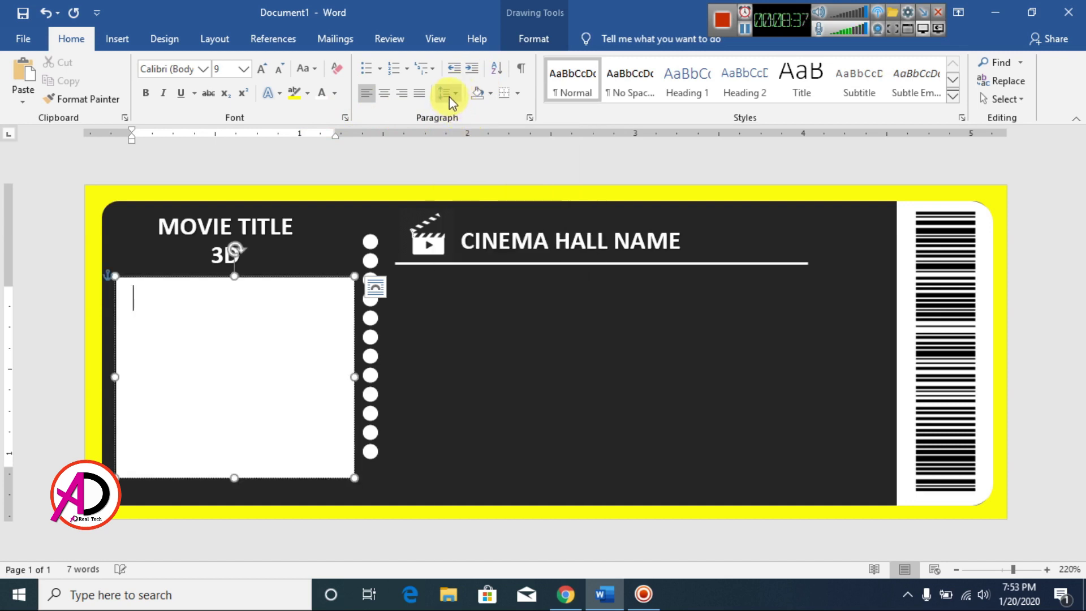
click(449, 96)
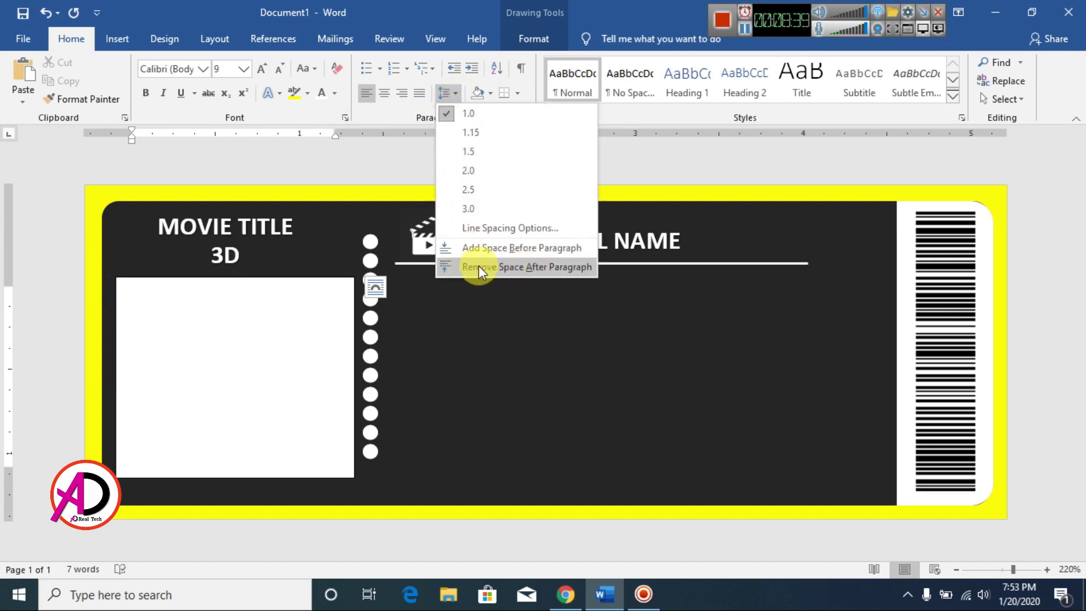
click(527, 267)
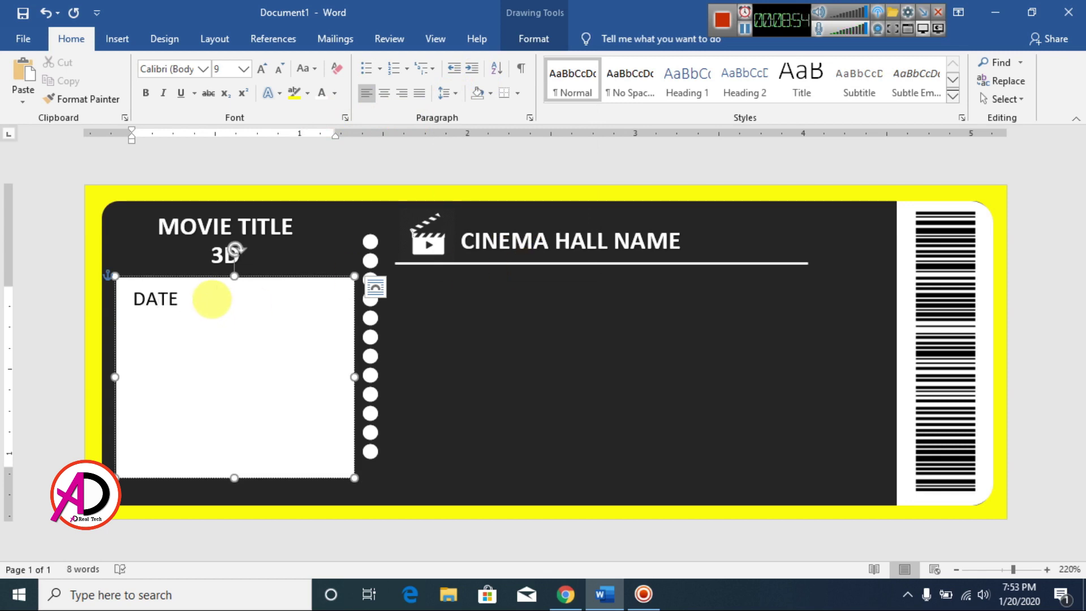
- Fill in the text box with DATE 7:23:2020, the time 16:30 on its own line, and SEAT B S
text(2020 )
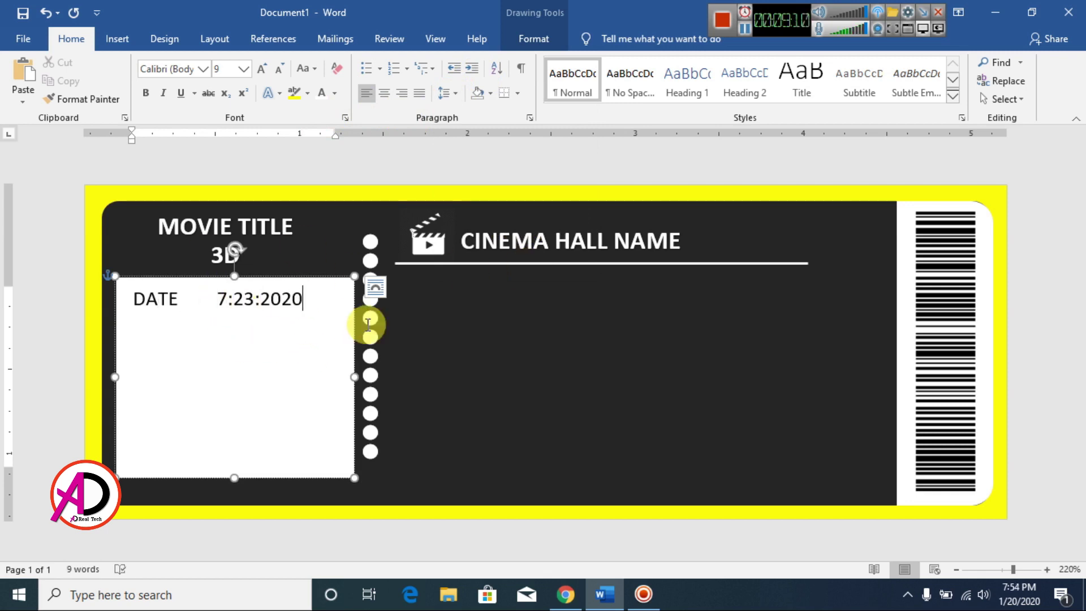
text(16:30)
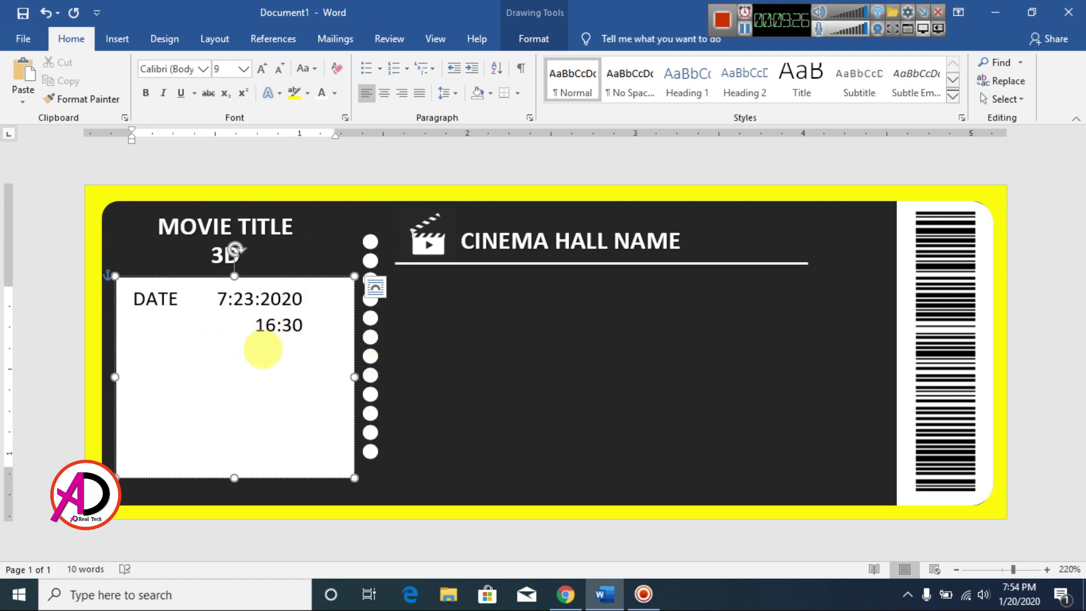
key(Return)
text(SEAT		B)
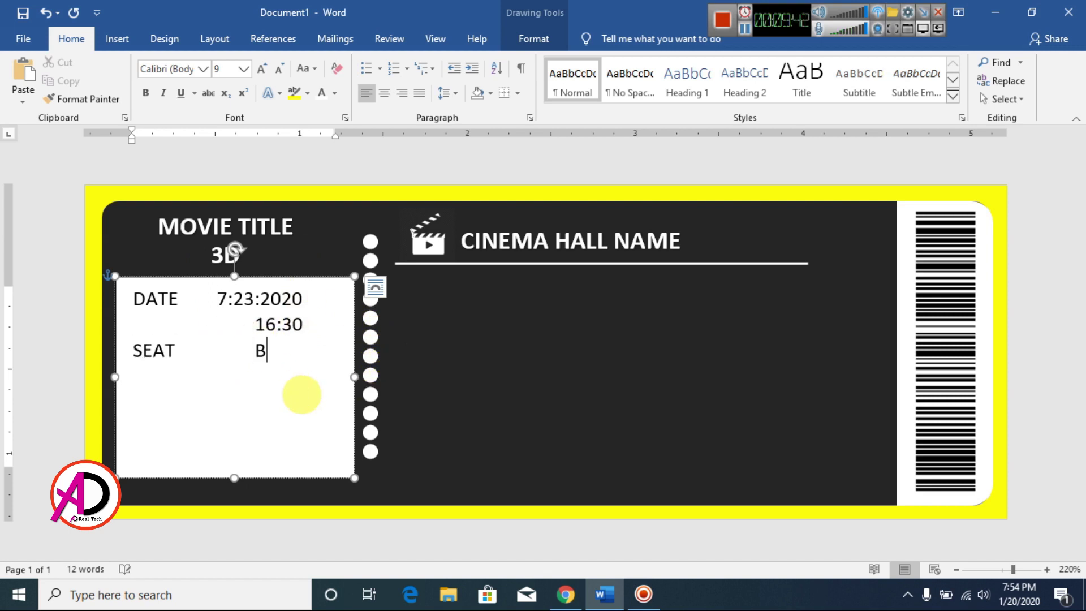
text(  S)
- Add the rows HALL GREEN and PRICE $20 below the SEAT row, aligned with the values above
key(Return)
text(HALL	GREE)
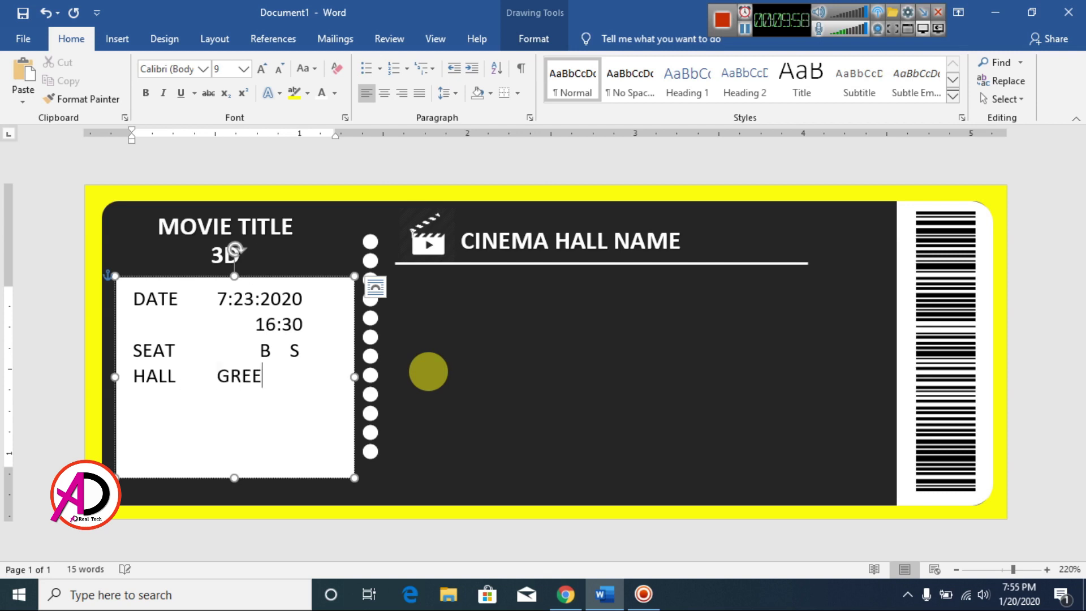
text(N)
key(Return)
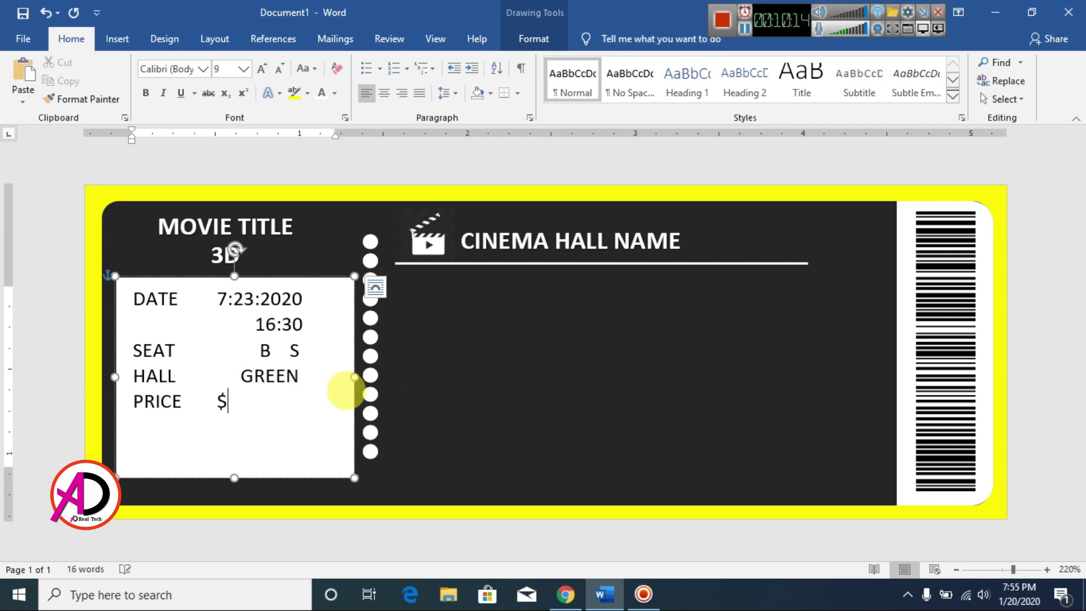
key(Tab)
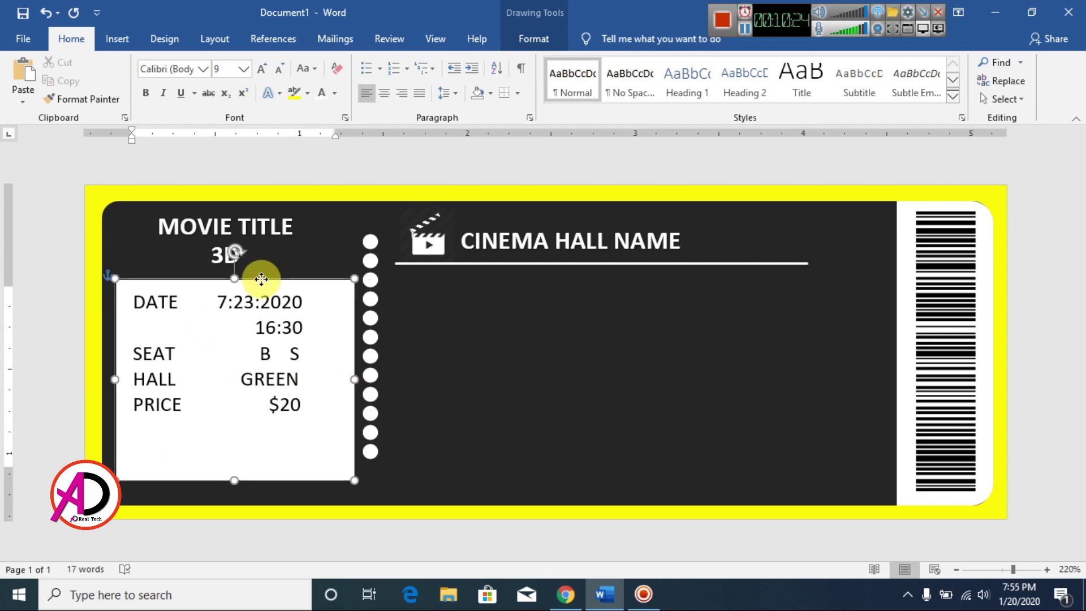
- Shorten the details text box to about 0.92" high and remove its fill and outline
click(232, 489)
drag(234, 485, 234, 437)
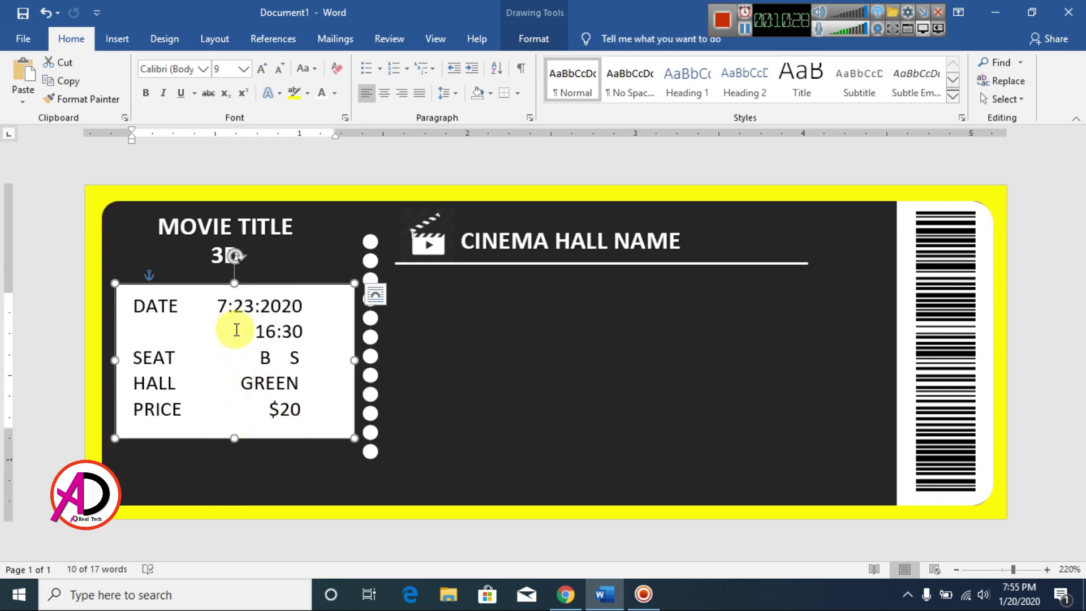
click(535, 40)
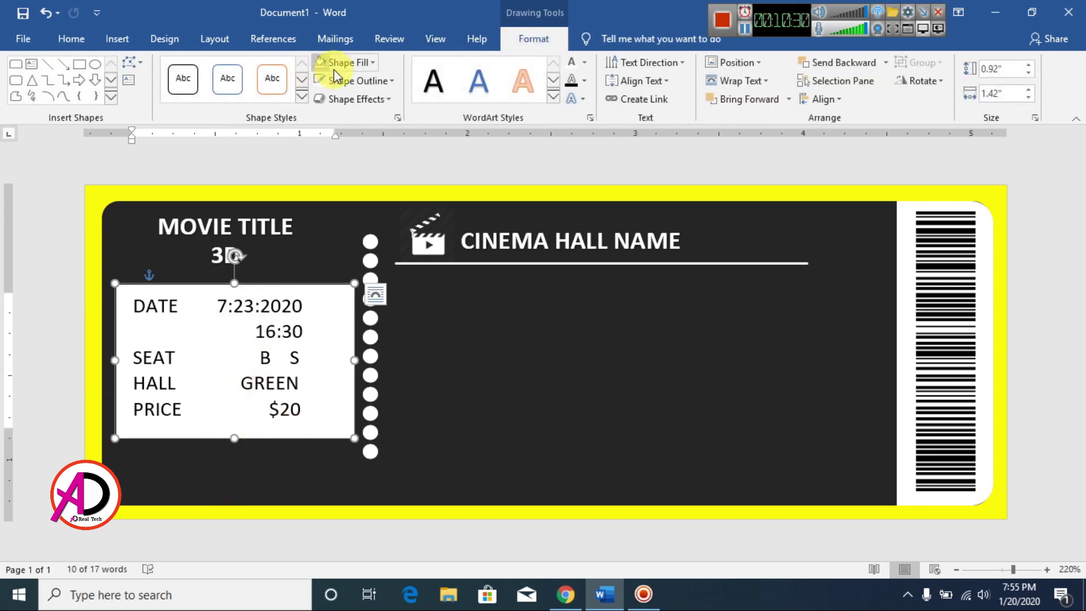
click(347, 63)
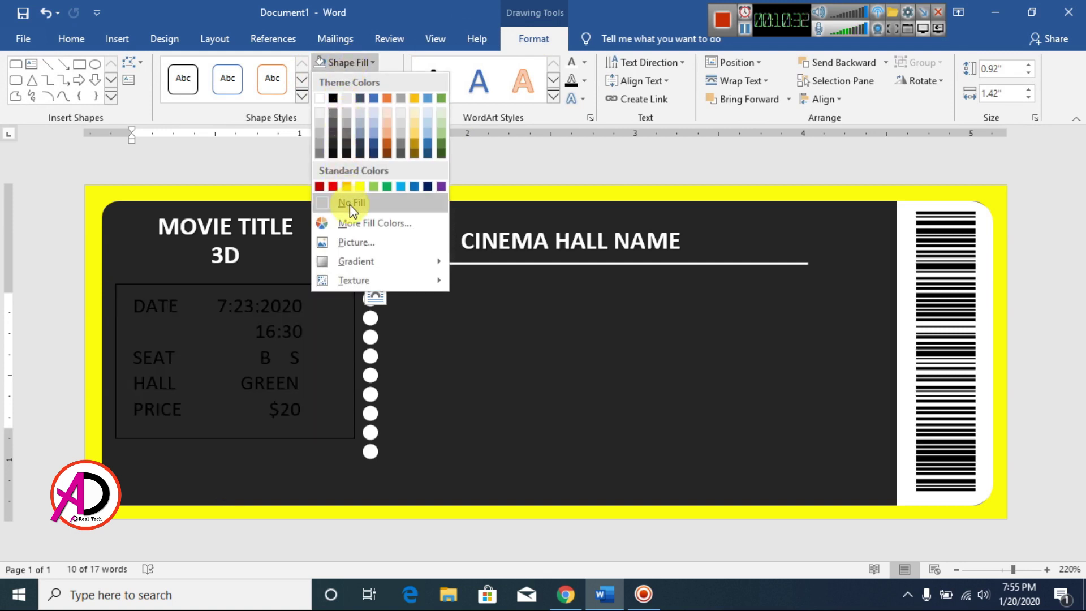
click(350, 204)
click(351, 82)
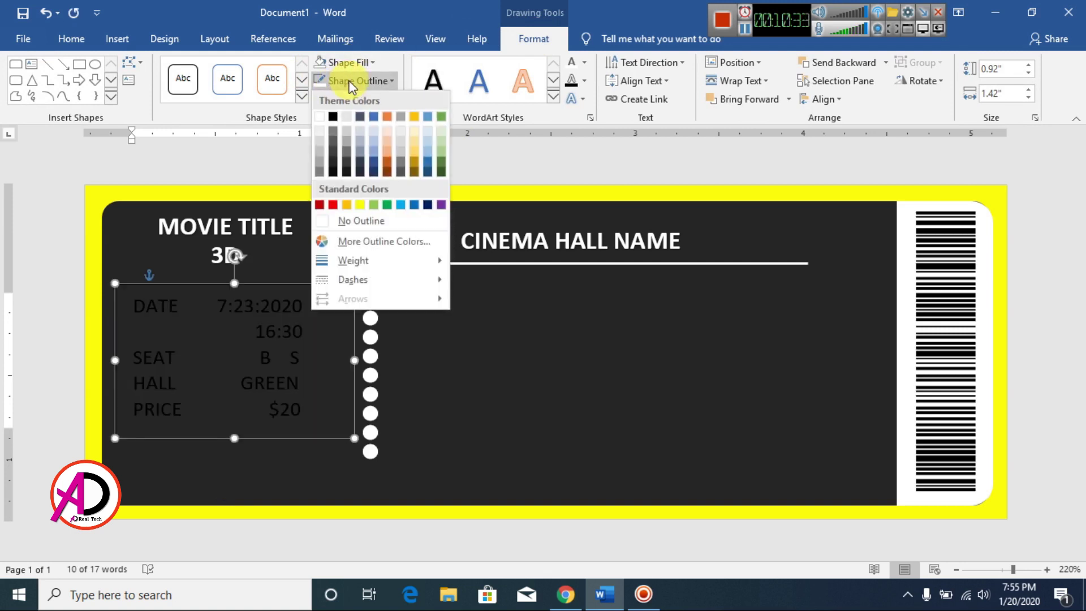
click(352, 221)
- Make the labels DATE, SEAT, HALL and PRICE in the details text box bold
drag(133, 304, 179, 305)
click(72, 43)
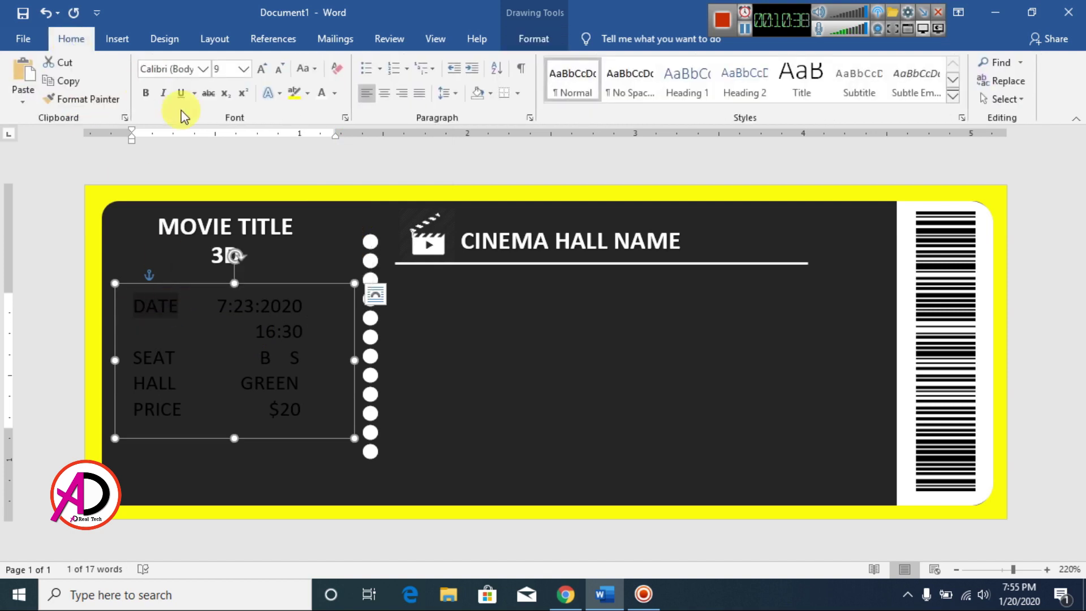
click(145, 92)
double_click(136, 358)
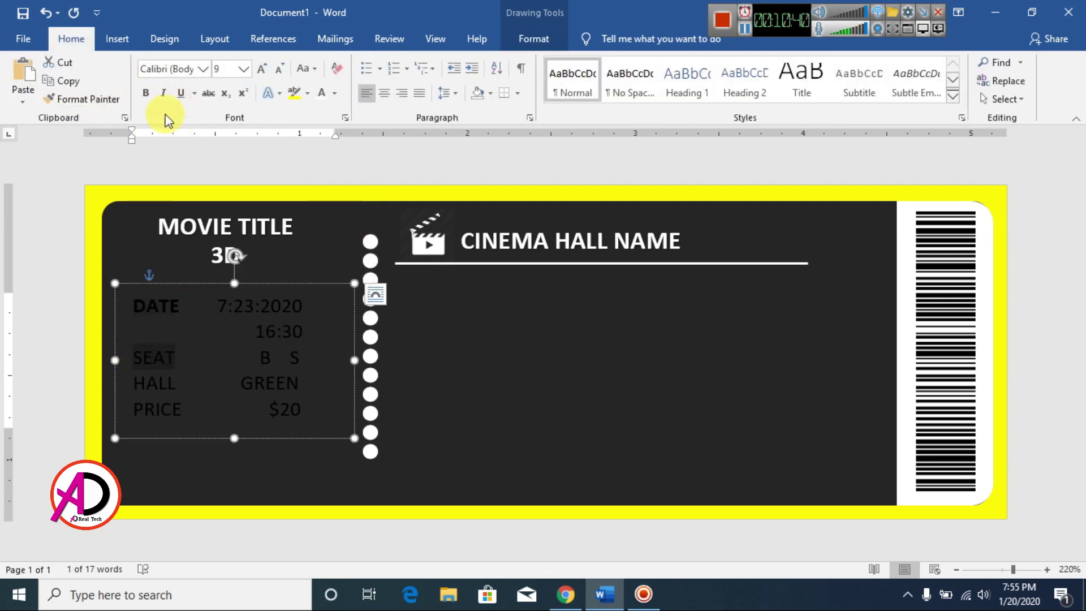
click(145, 92)
double_click(154, 384)
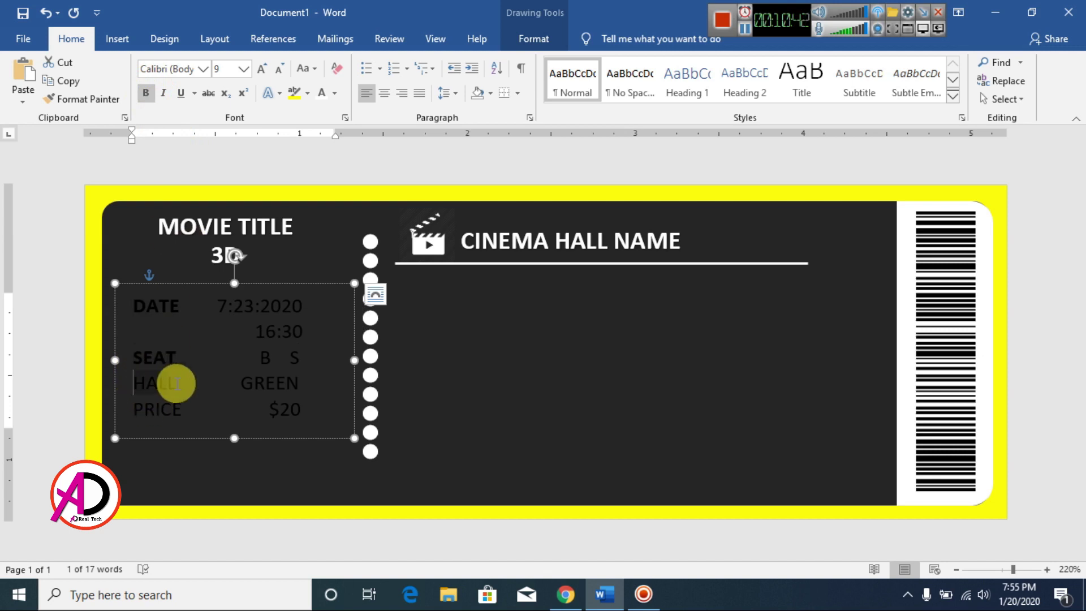
click(145, 92)
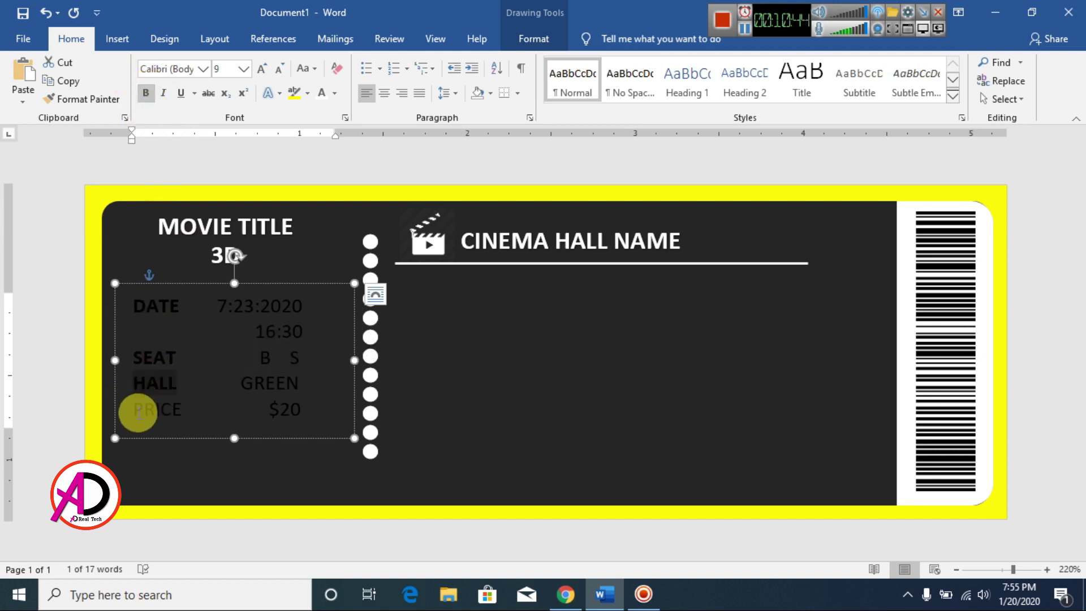
drag(134, 412, 175, 412)
click(145, 93)
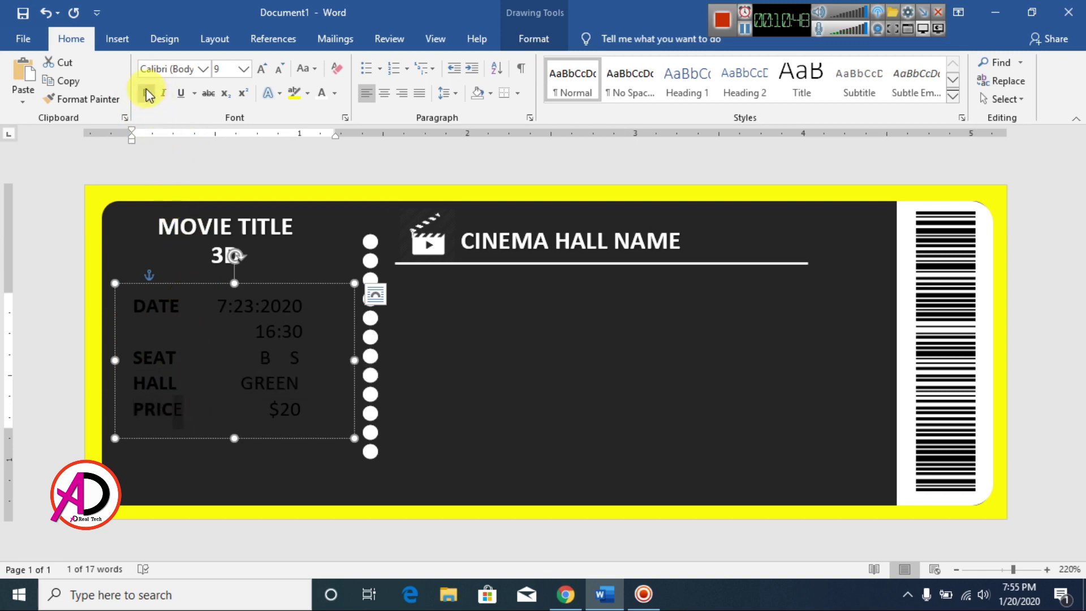
click(204, 359)
- Color the labels DATE, SEAT, HALL and PRICE in the details text box yellow
drag(135, 304, 180, 306)
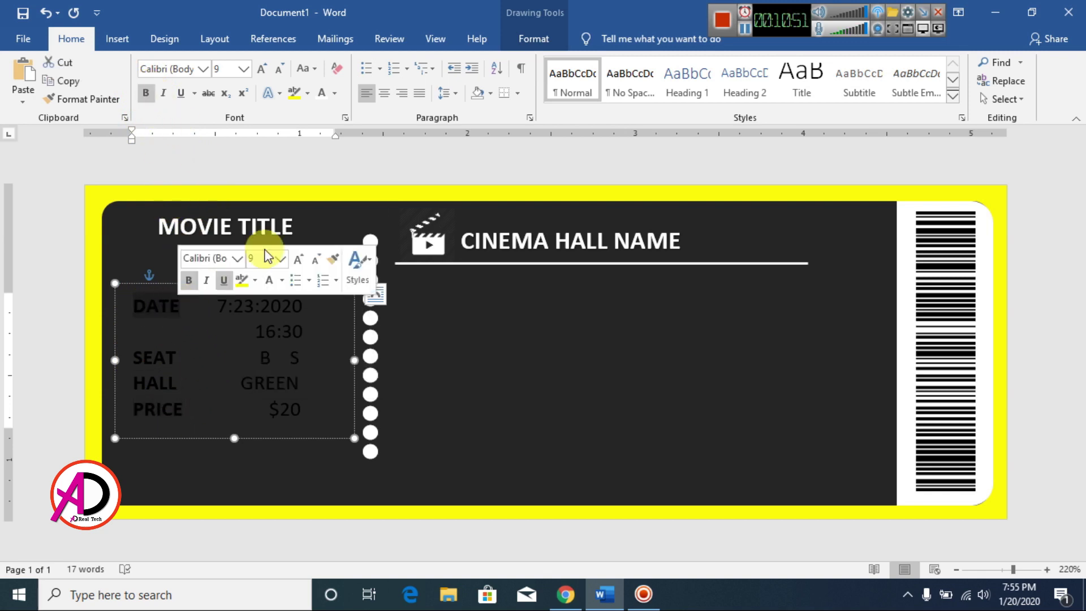
click(335, 93)
click(320, 238)
click(235, 283)
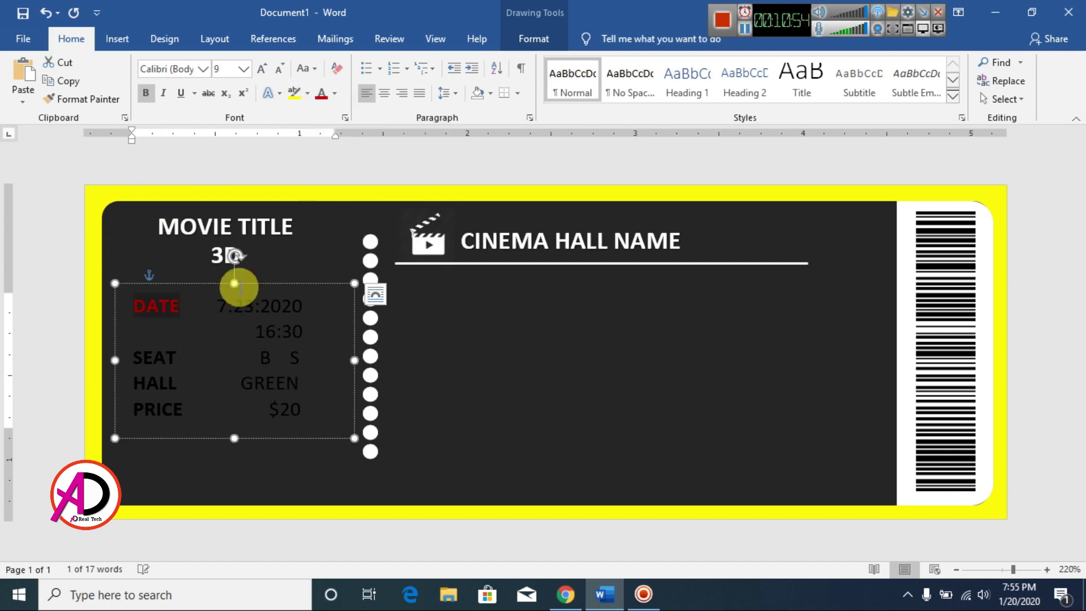
click(335, 93)
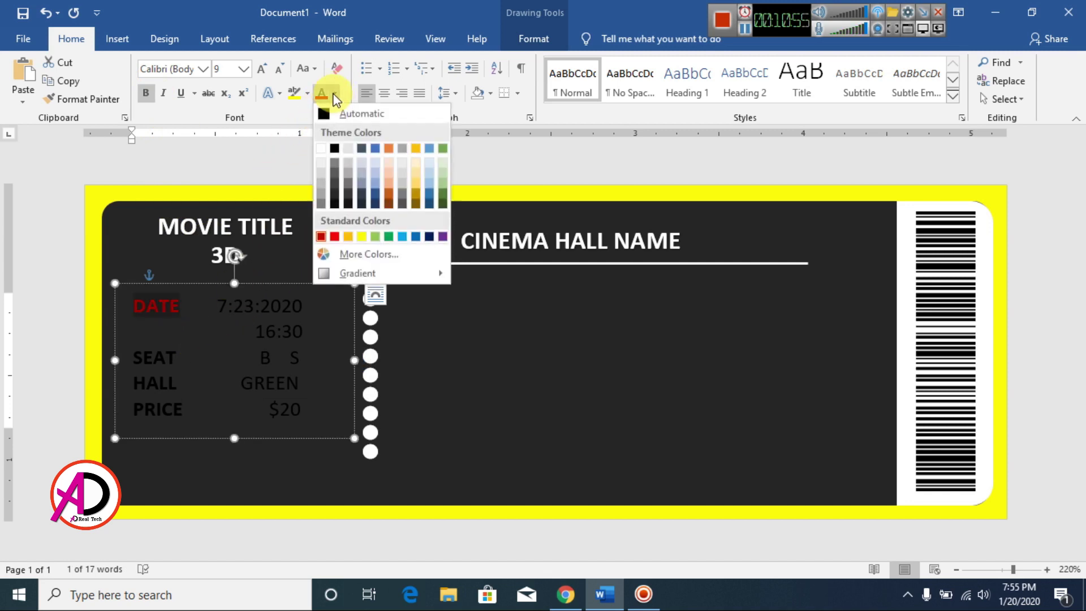
click(361, 236)
drag(135, 378, 182, 410)
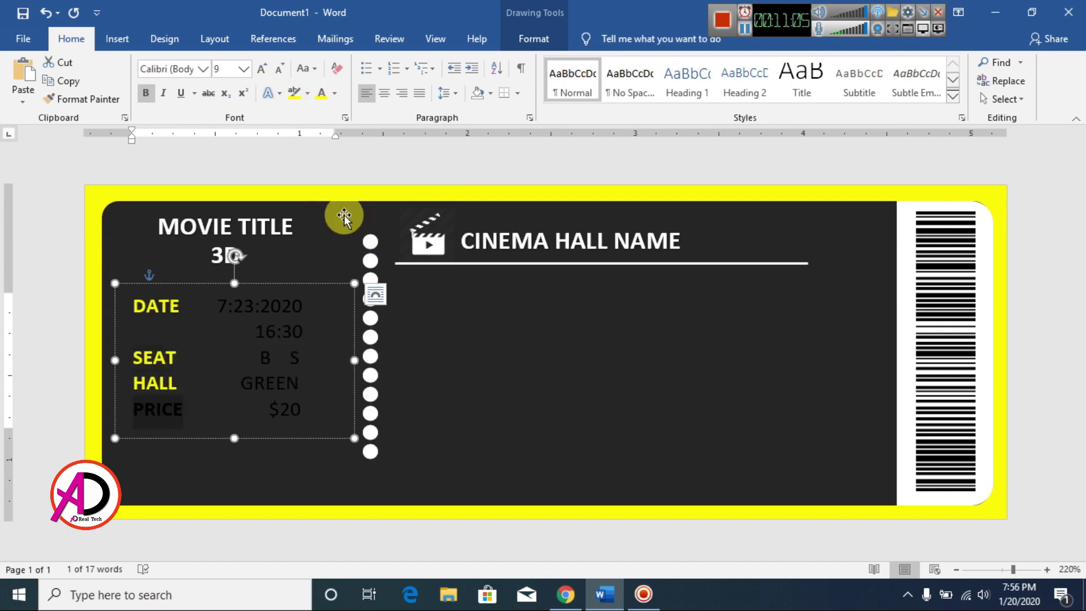
click(322, 92)
- Color the date, time, seat, hall and price values white, and move the details text box slightly down
double_click(270, 382)
click(322, 92)
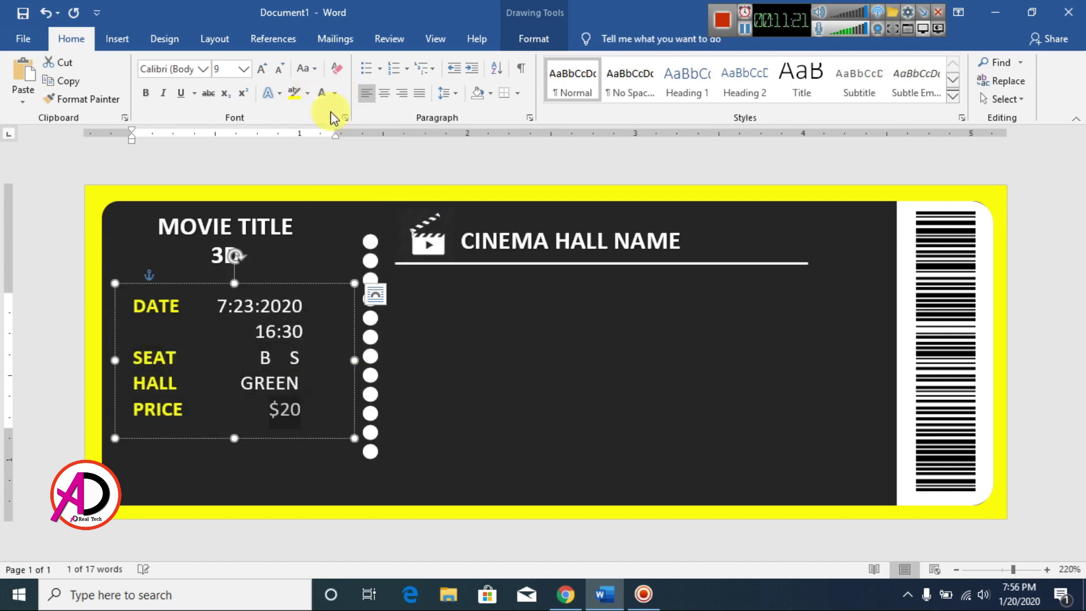
drag(276, 284, 280, 306)
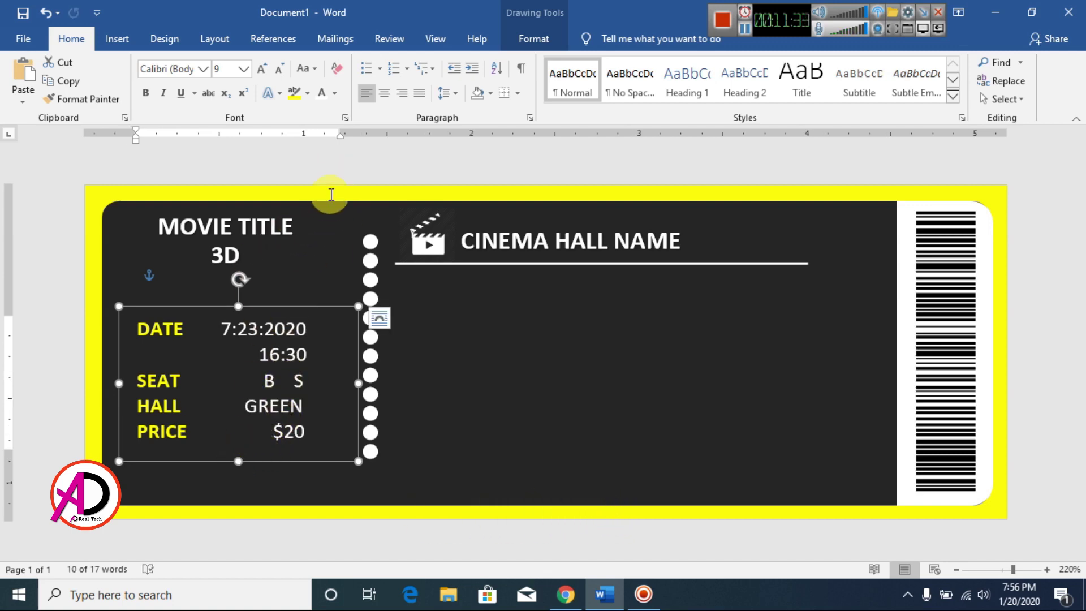
- Draw a straight horizontal line about 1.3" long below the MOVIE TITLE 3D heading
click(336, 158)
click(119, 38)
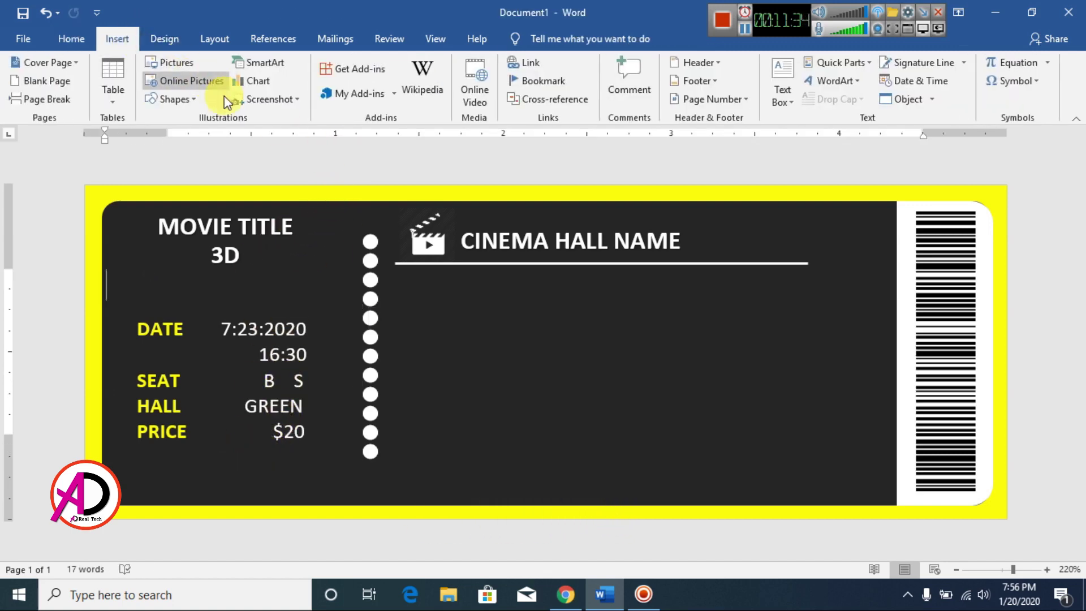
click(168, 99)
click(184, 136)
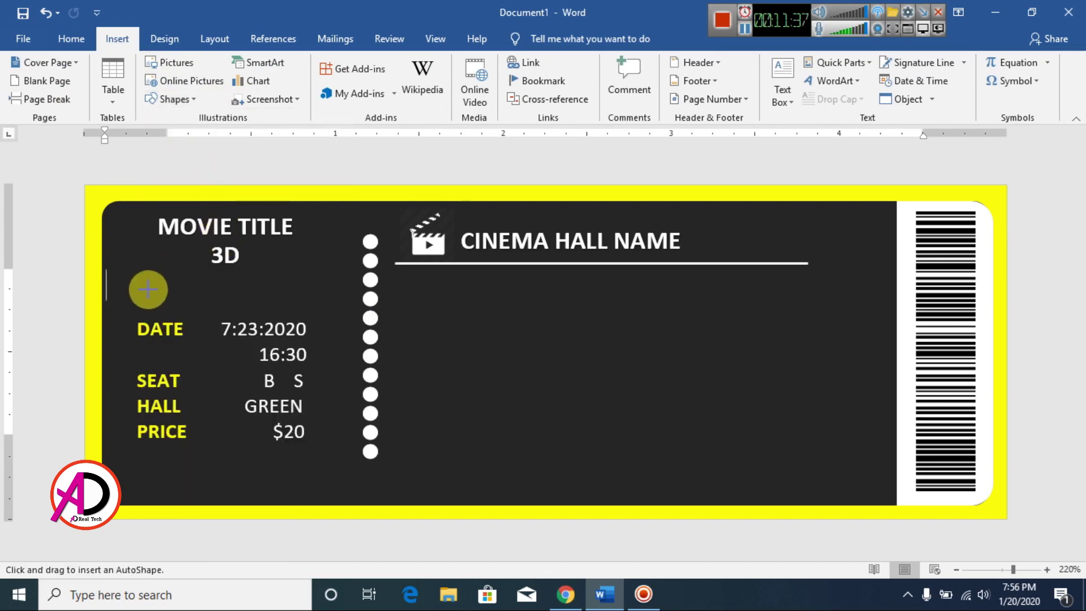
drag(121, 277, 338, 278)
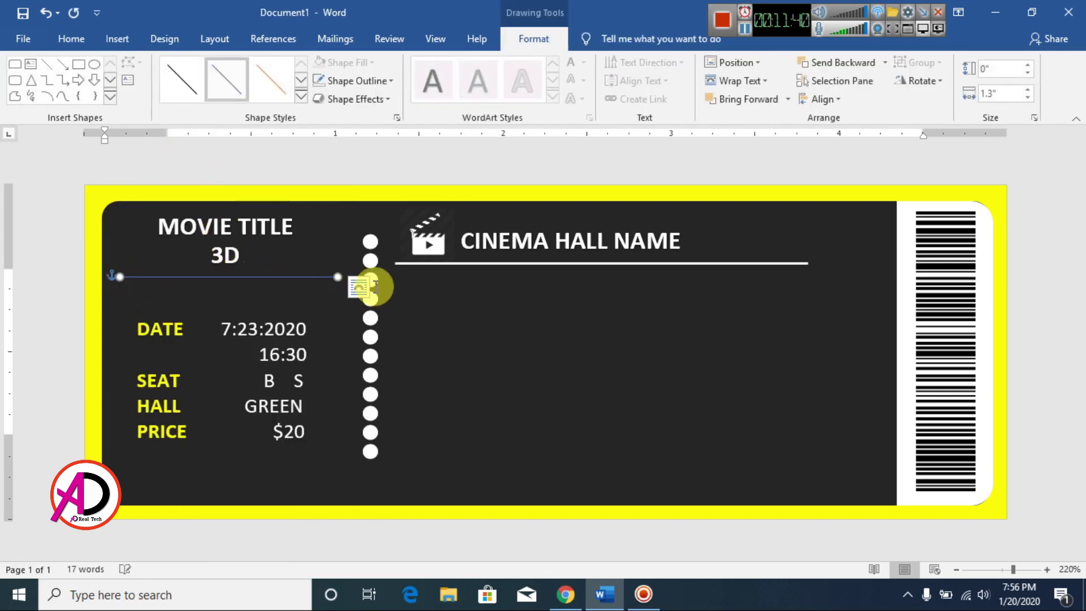
- Make the line under MOVIE TITLE 3D white with a 1 pt weight and nudge it slightly up
click(351, 80)
click(321, 117)
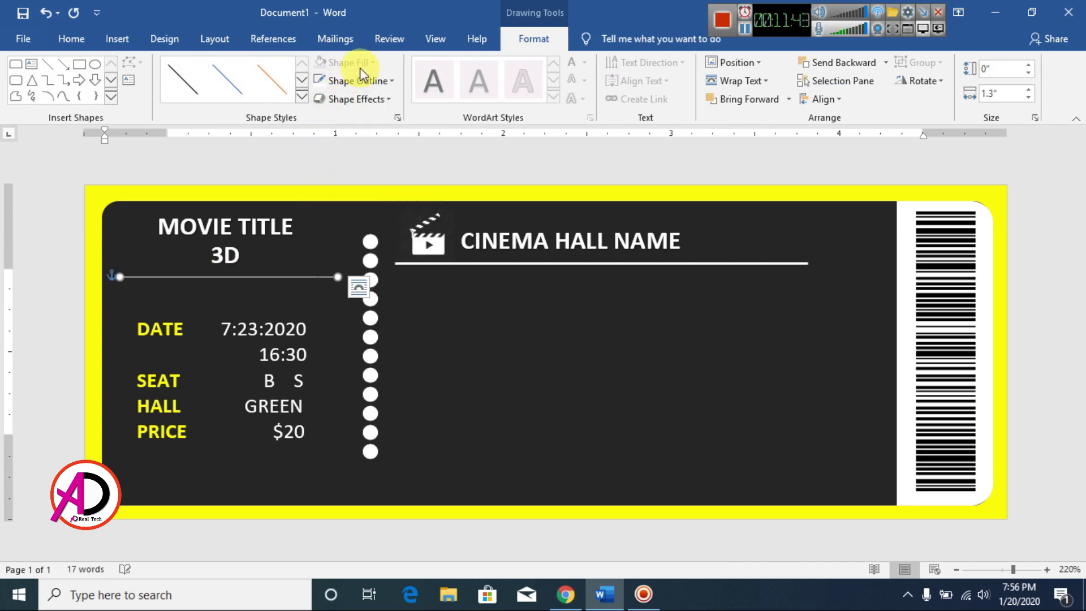
click(356, 80)
mouse_move(362, 260)
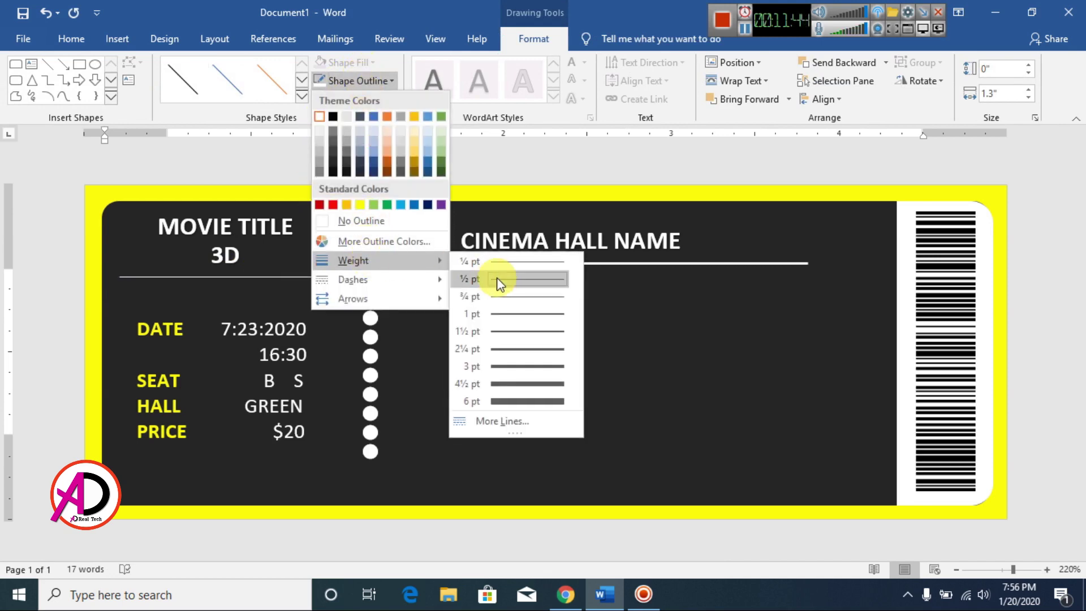
click(523, 312)
drag(361, 279, 359, 274)
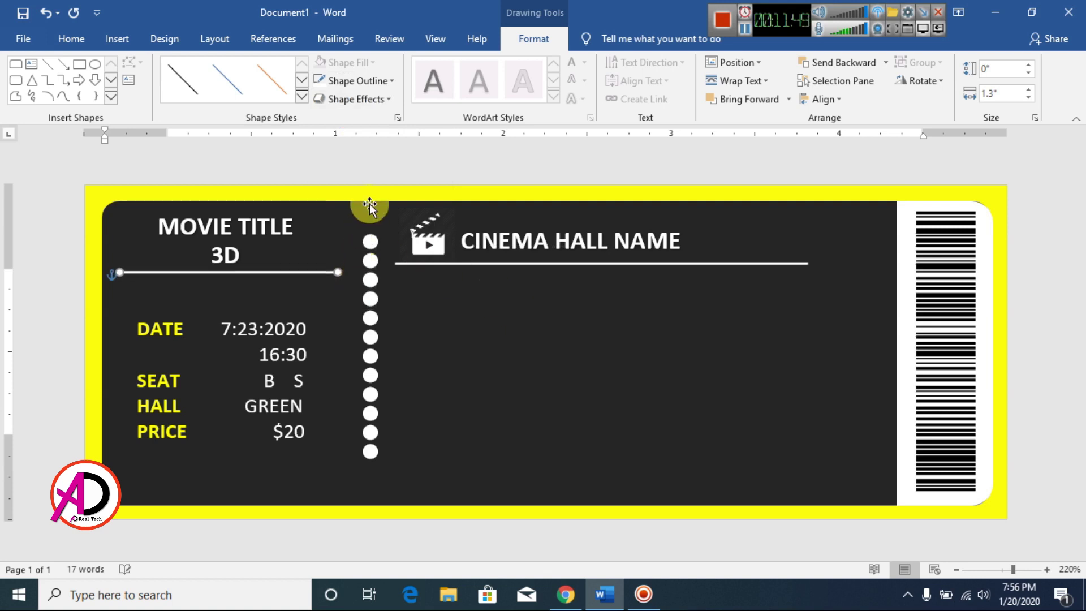
click(443, 367)
scroll(443, 367, down, 10)
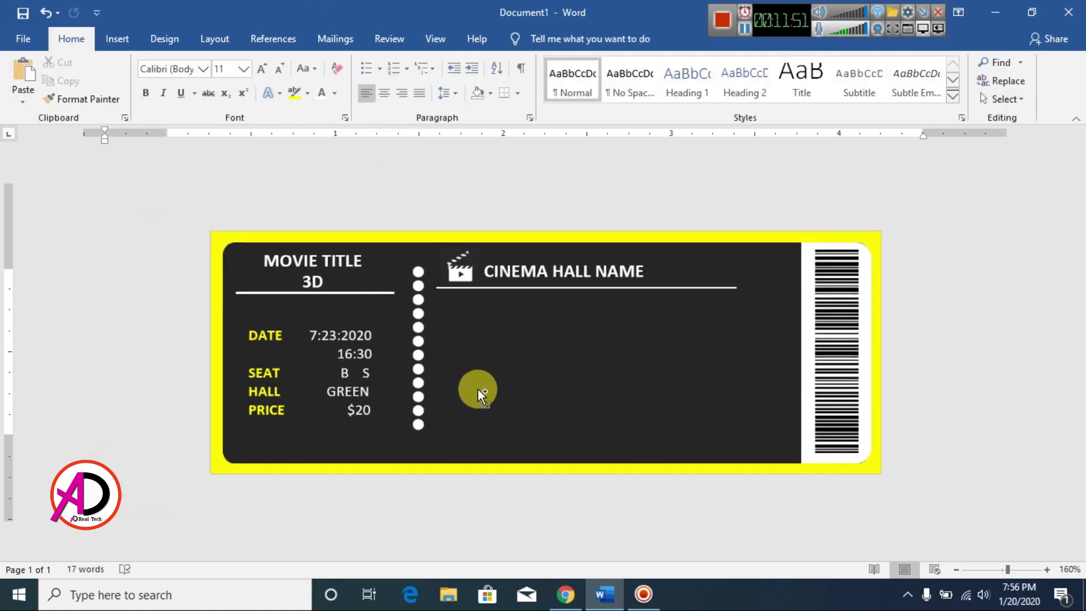
scroll(482, 399, up, 5)
scroll(463, 403, up, 1)
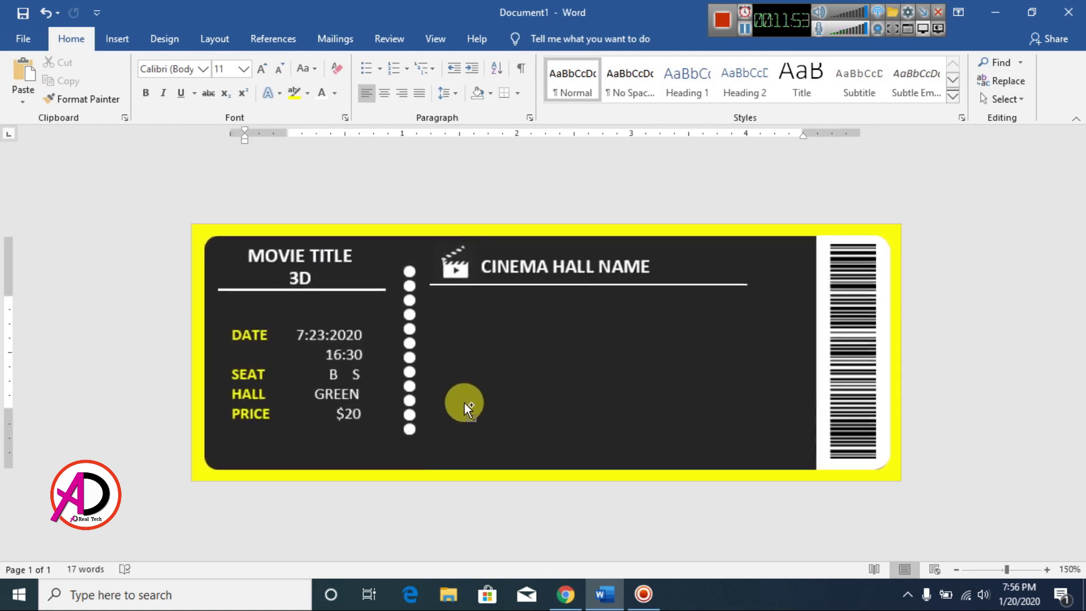
scroll(463, 403, down, 1)
scroll(464, 402, up, 1)
scroll(484, 379, up, 4)
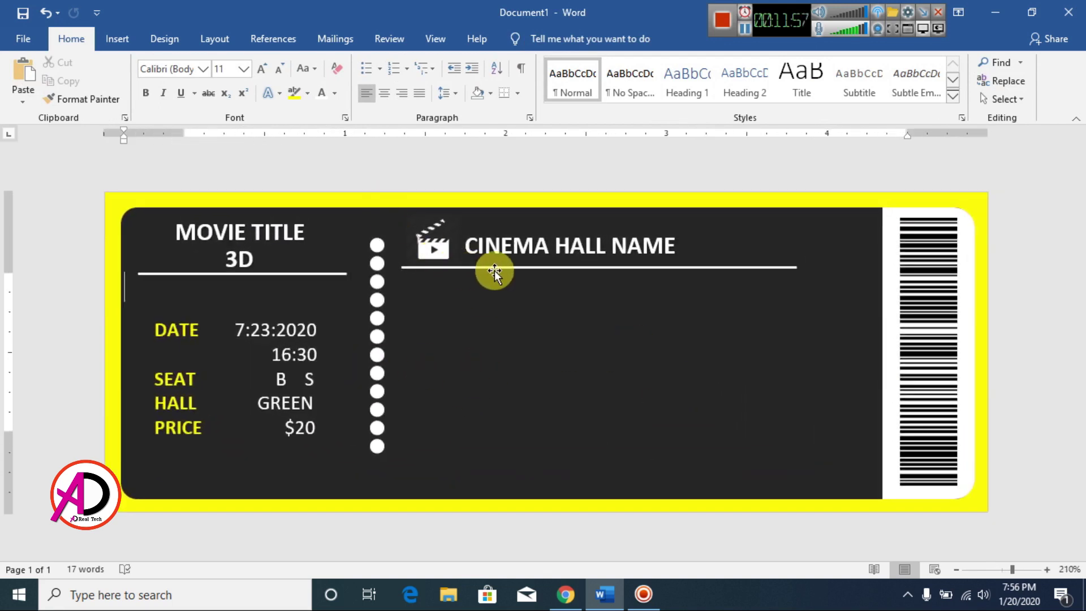
- Duplicate the divider line under CINEMA HALL NAME twice and place the copies one below the other beneath it
click(481, 268)
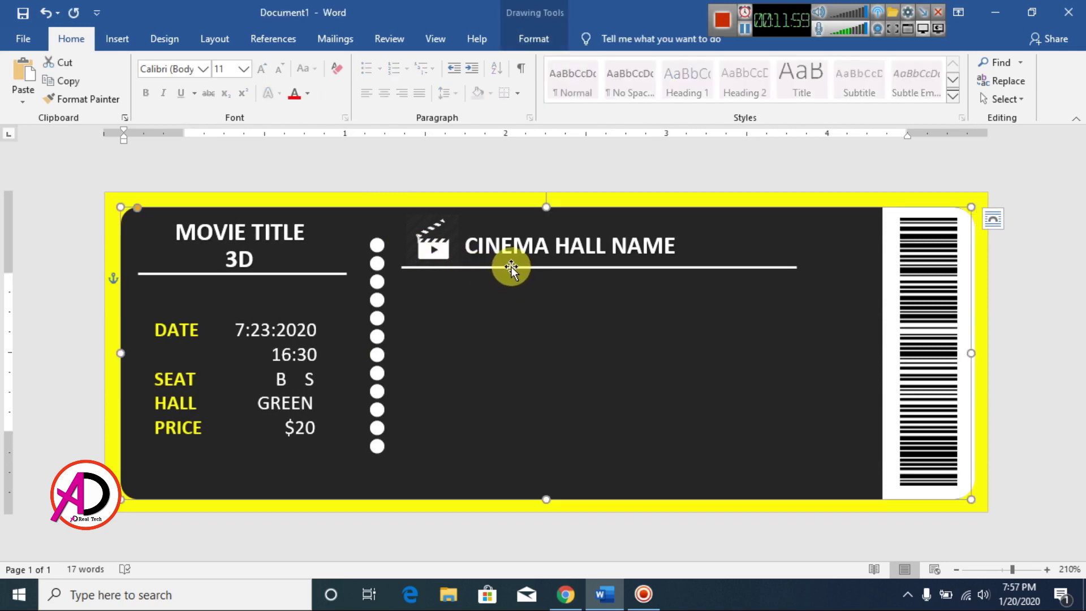
click(511, 268)
click(470, 266)
click(425, 267)
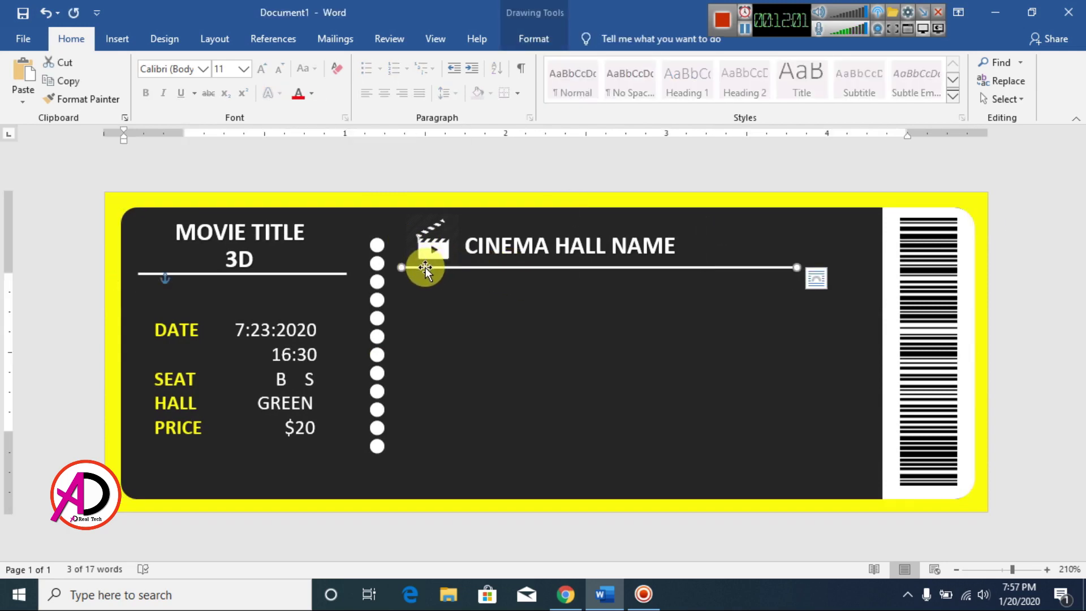
drag(425, 267, 475, 292)
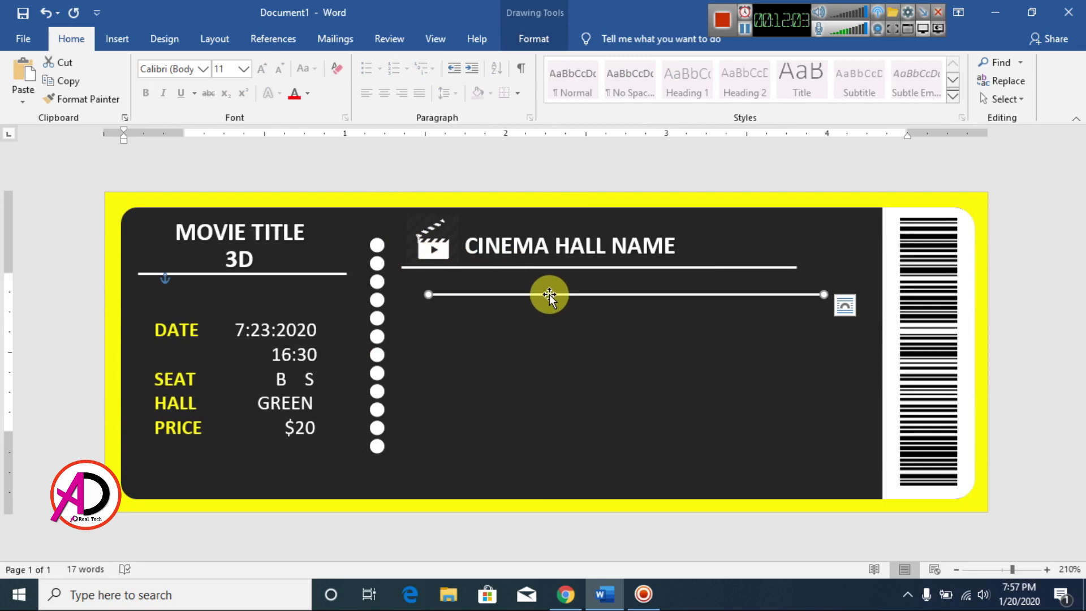
drag(549, 294, 522, 306)
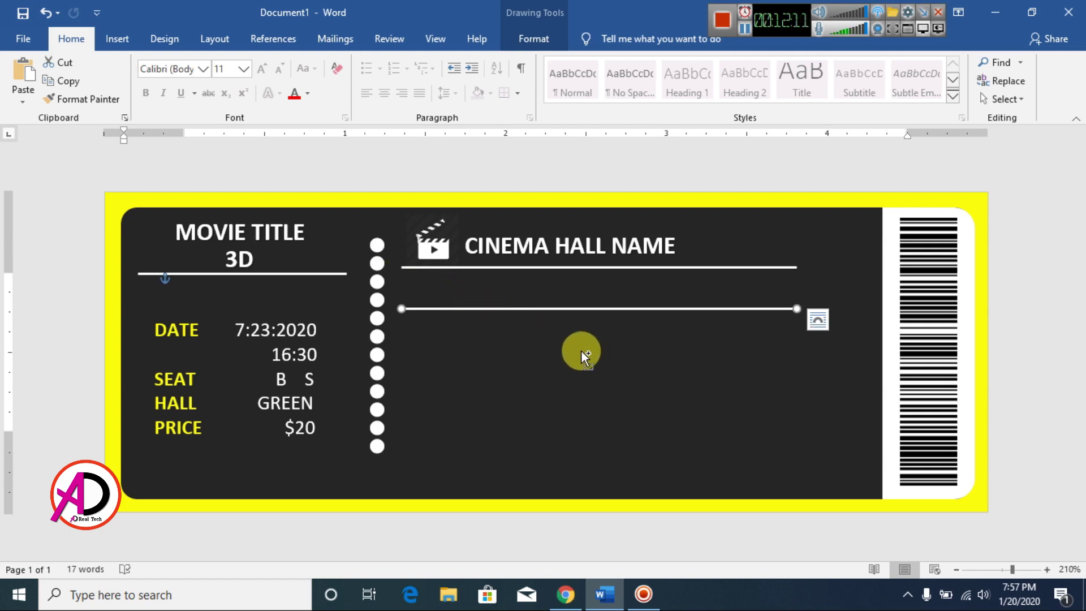
key(ctrl+v)
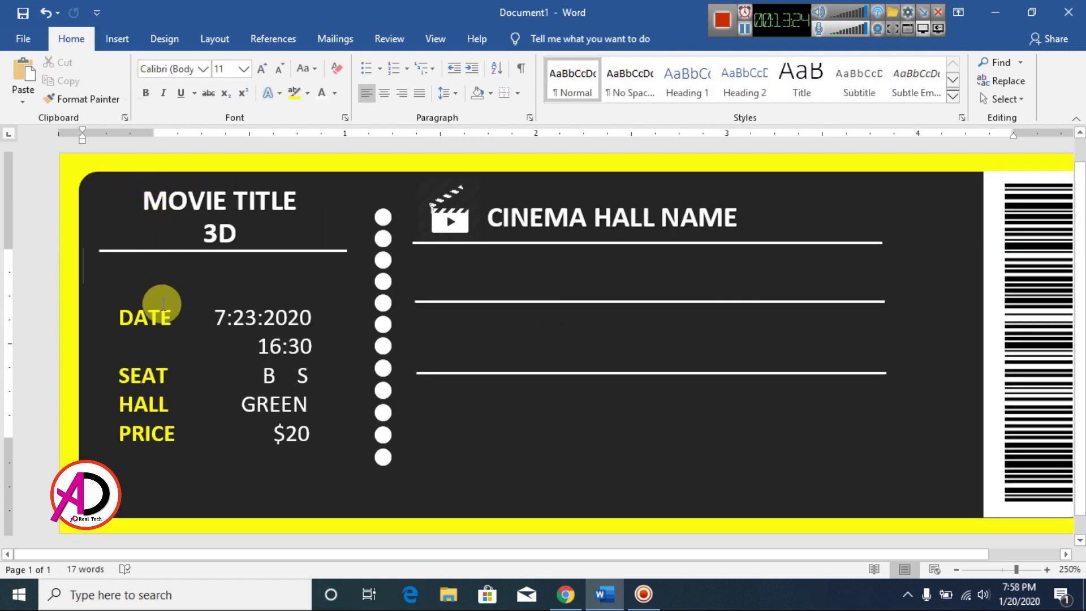
- Draw a text box about 2.23" wide and 0.23" high between the first two divider lines under CINEMA HALL NAME
click(116, 38)
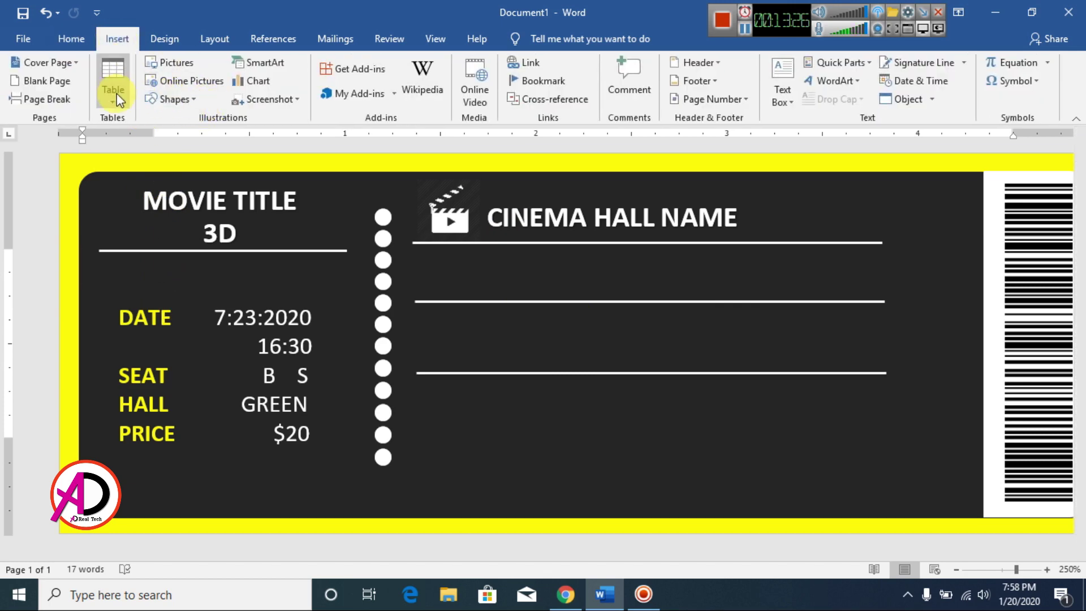
click(170, 99)
click(170, 137)
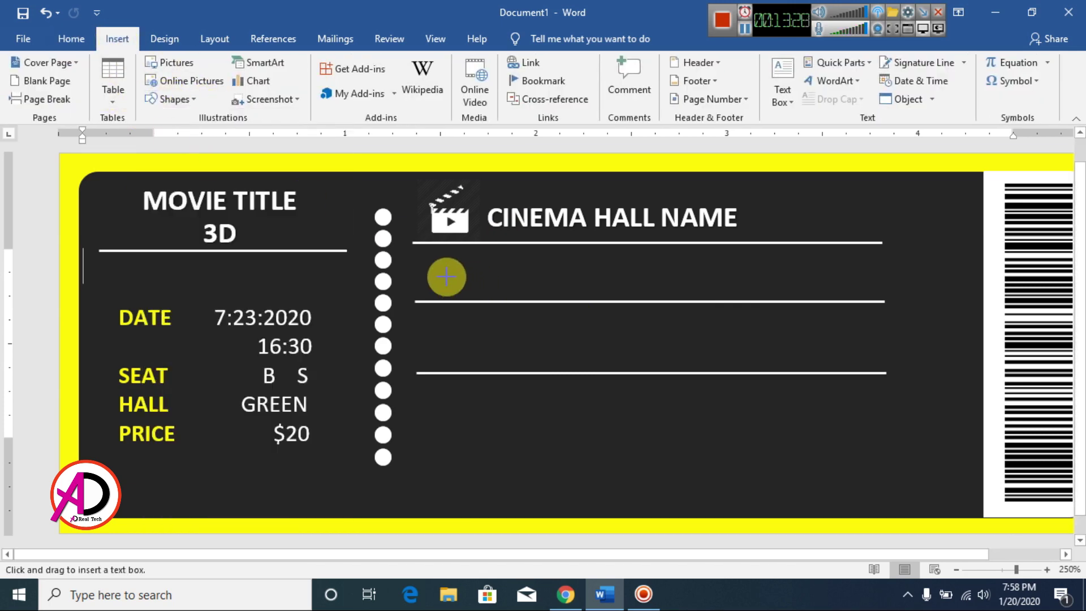
mouse_move(417, 258)
mouse_down()
mouse_move(693, 294)
mouse_move(843, 294)
mouse_up()
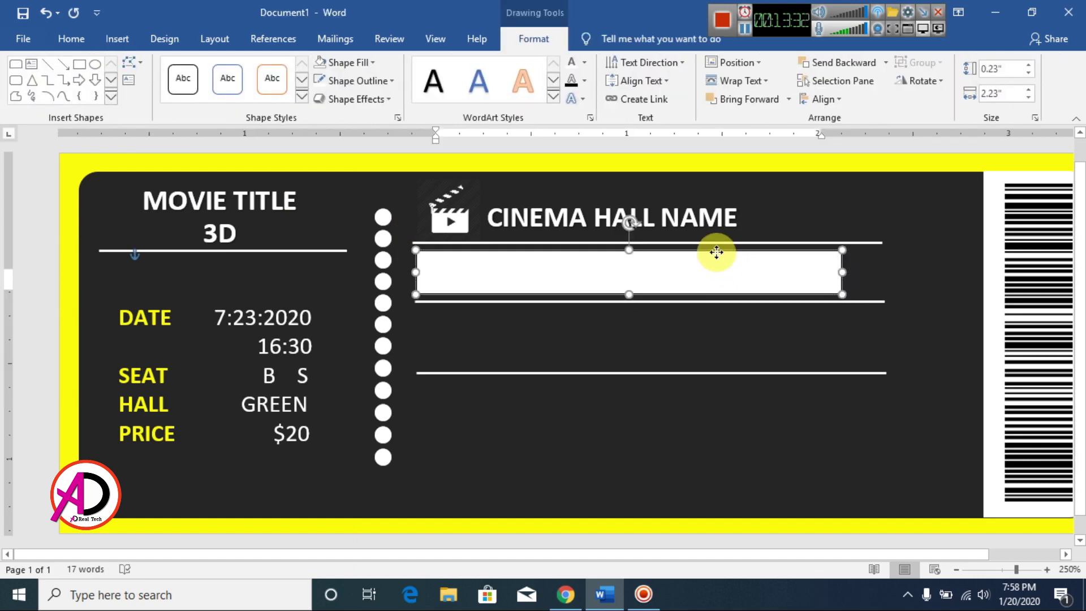
- Enter MOVIE TITLE in the new text box at font size 9
click(517, 273)
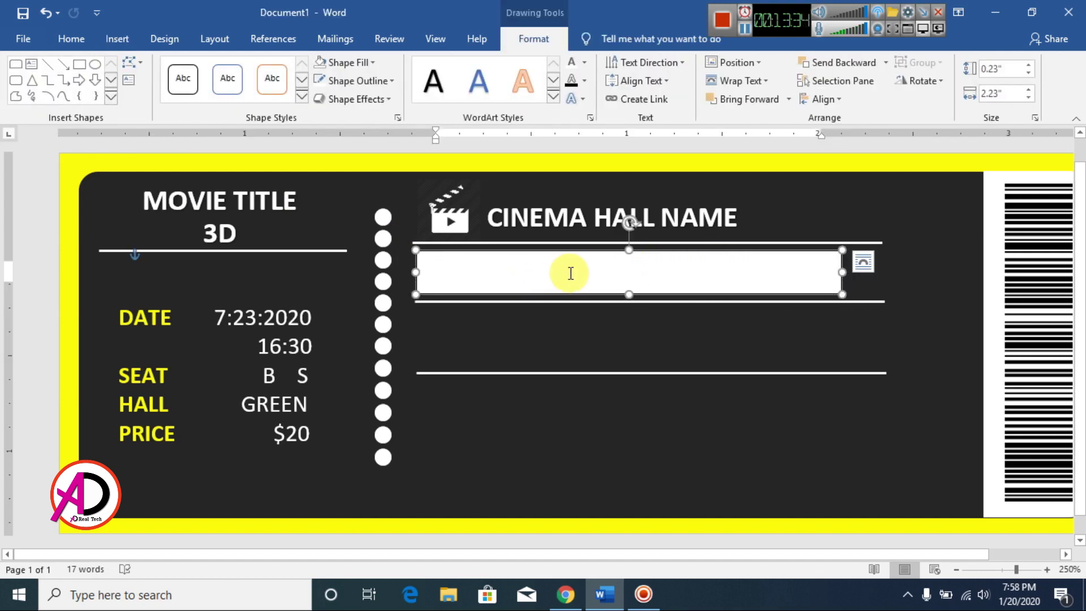
click(71, 39)
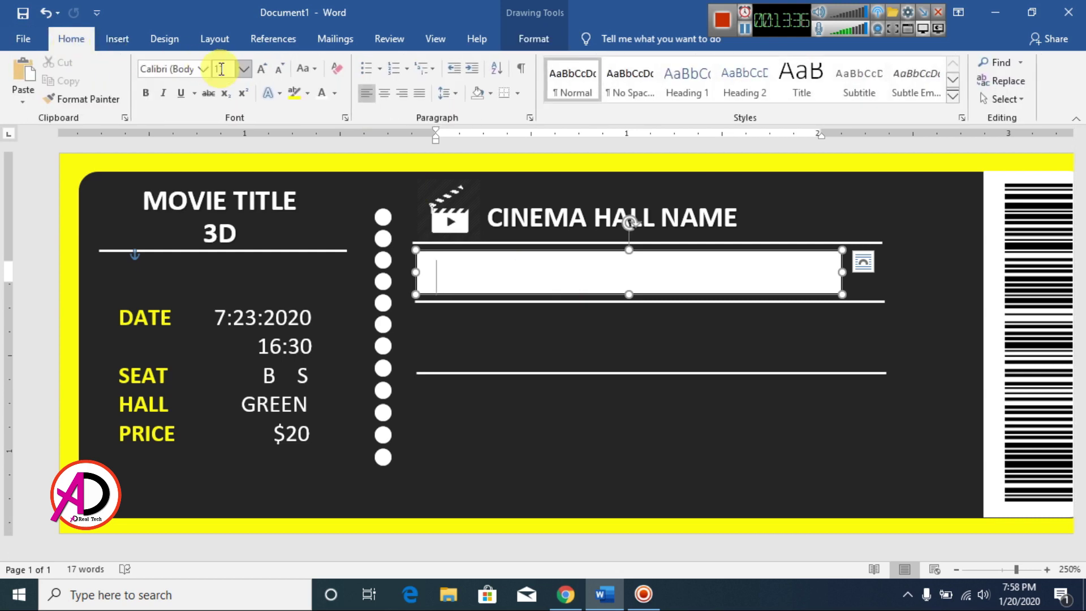
click(280, 77)
click(280, 77)
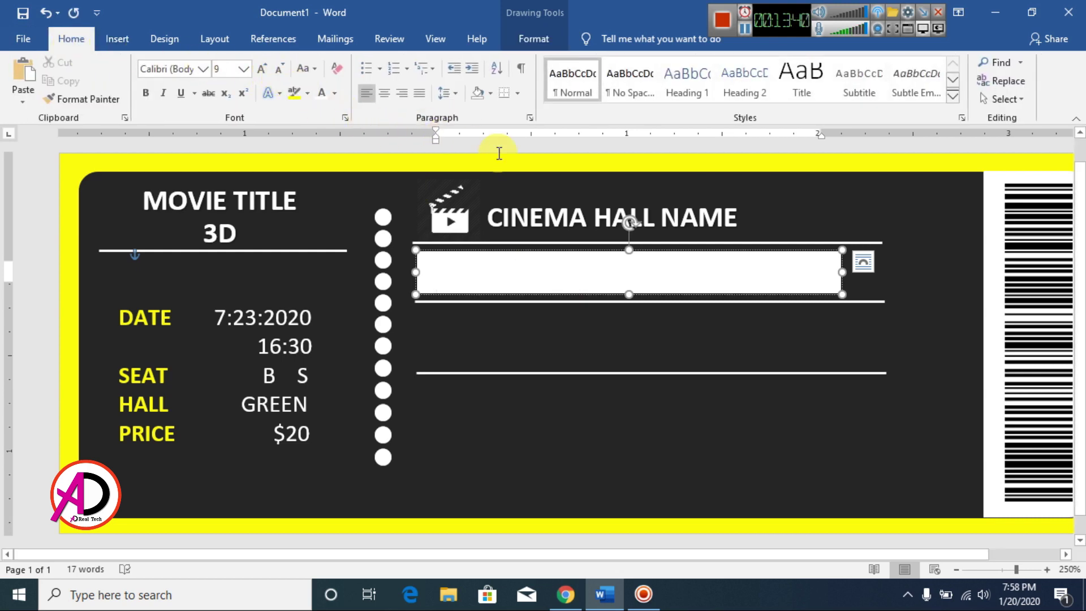
text(MOVIE TITLE)
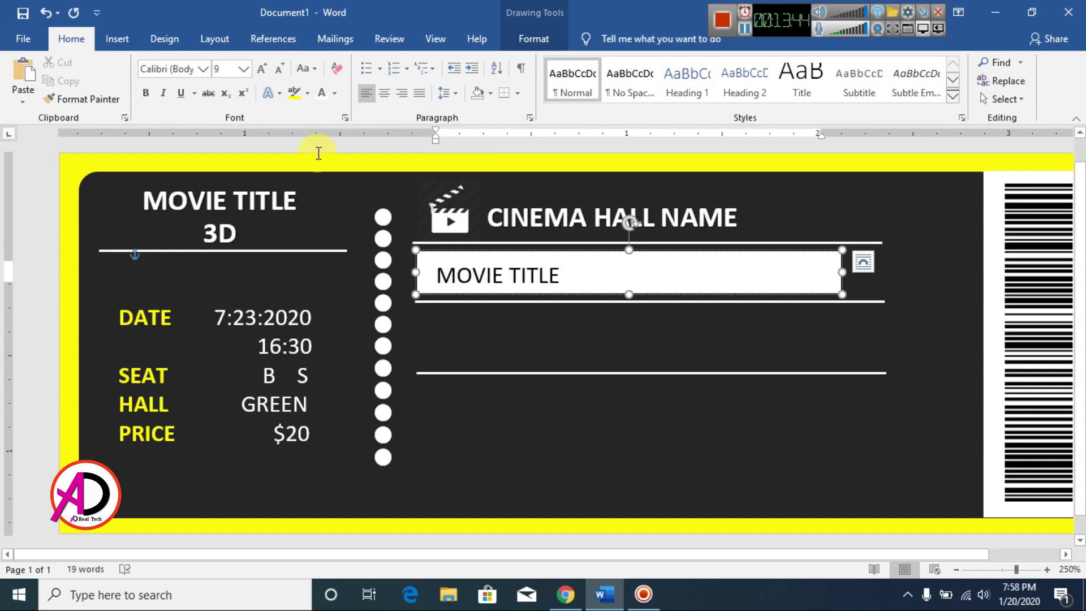
- Tighten the line and paragraph spacing of the MOVIE TITLE text in the new text box
key(ctrl+a)
click(453, 95)
click(469, 113)
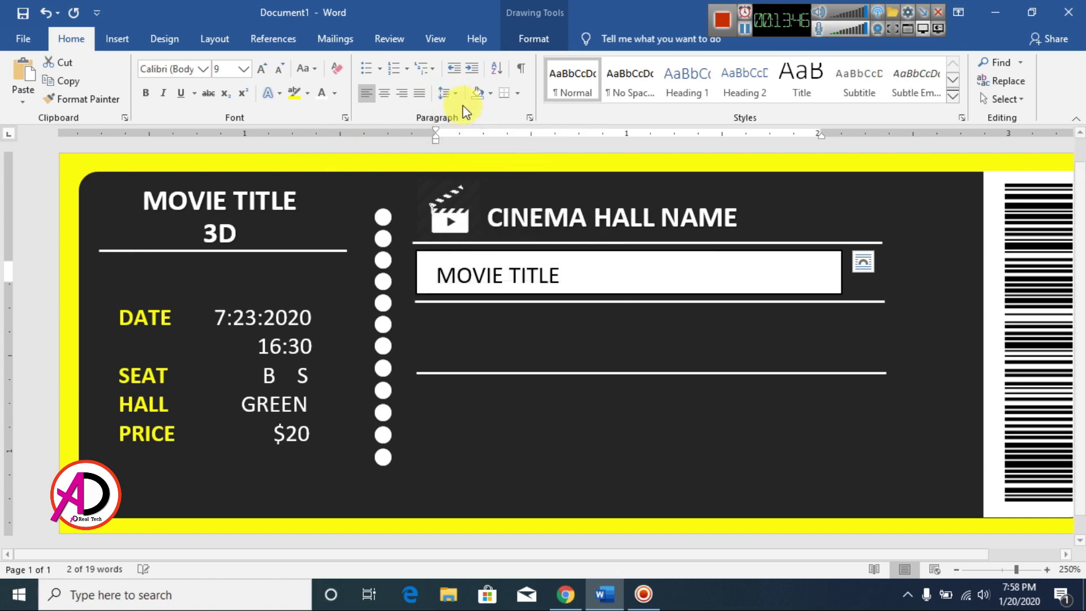
click(453, 95)
click(512, 266)
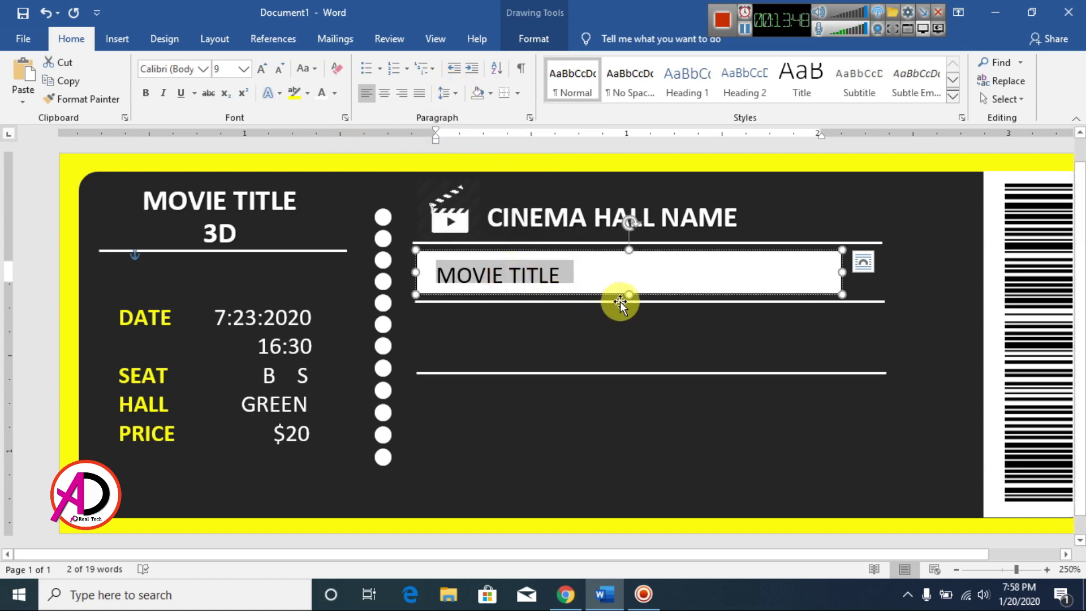
click(600, 278)
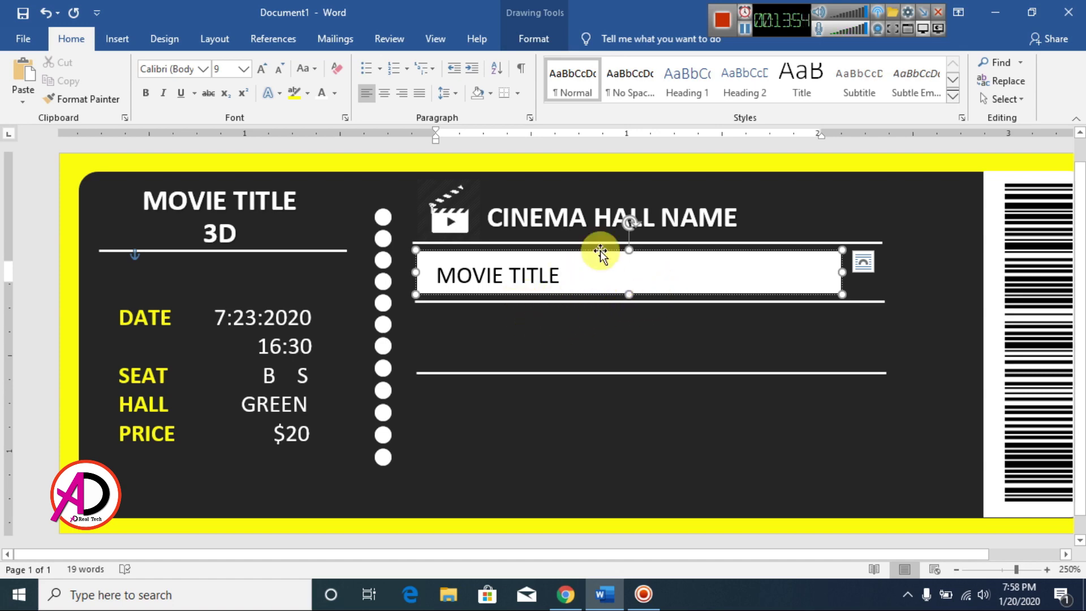
- Remove the fill and outline of the new MOVIE TITLE text box
click(519, 40)
click(368, 60)
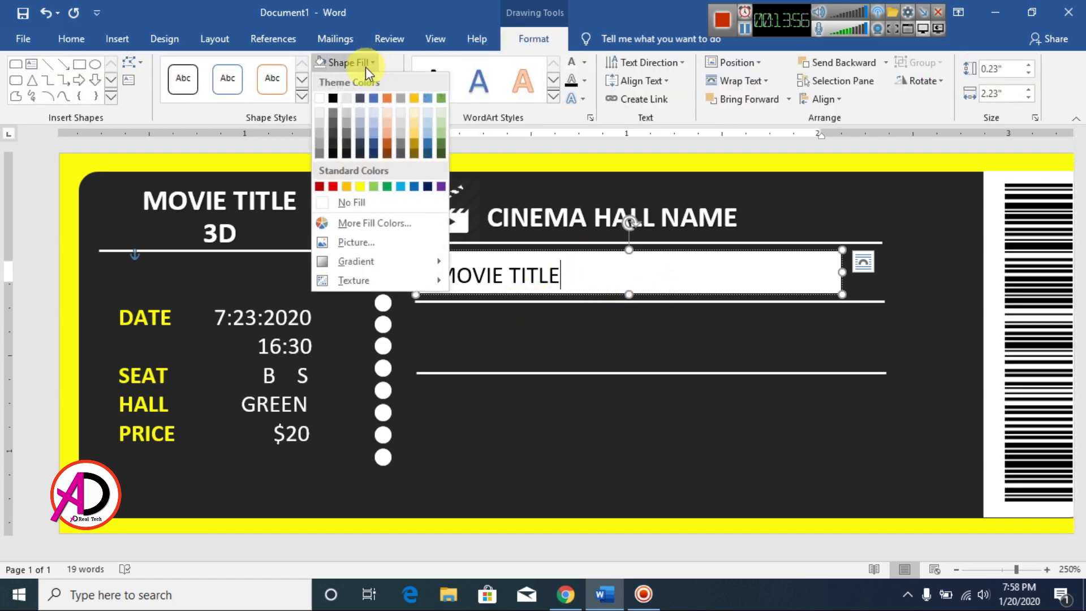
click(352, 202)
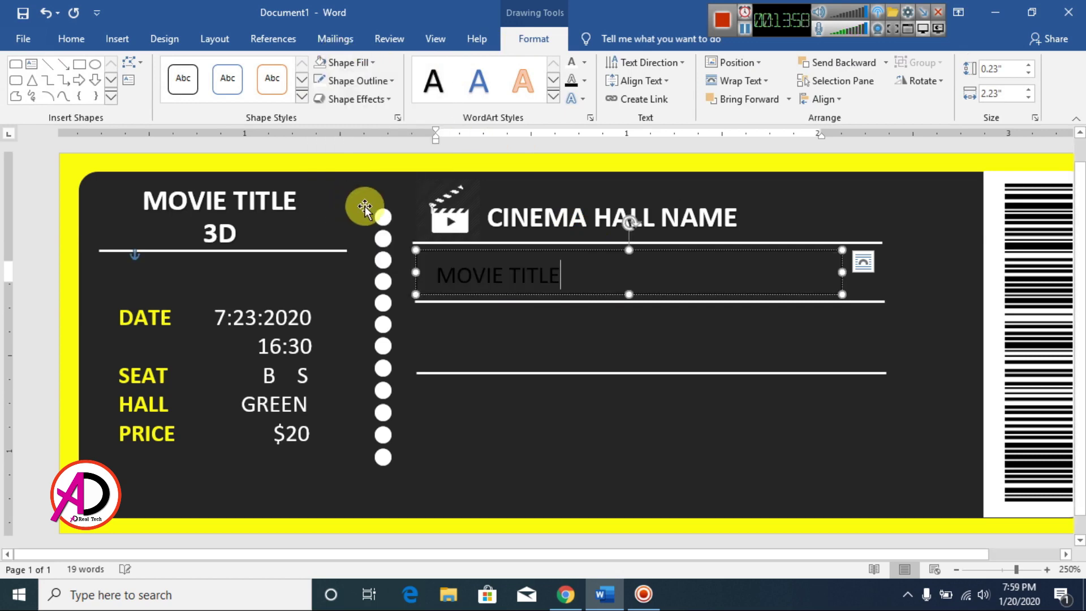
click(355, 79)
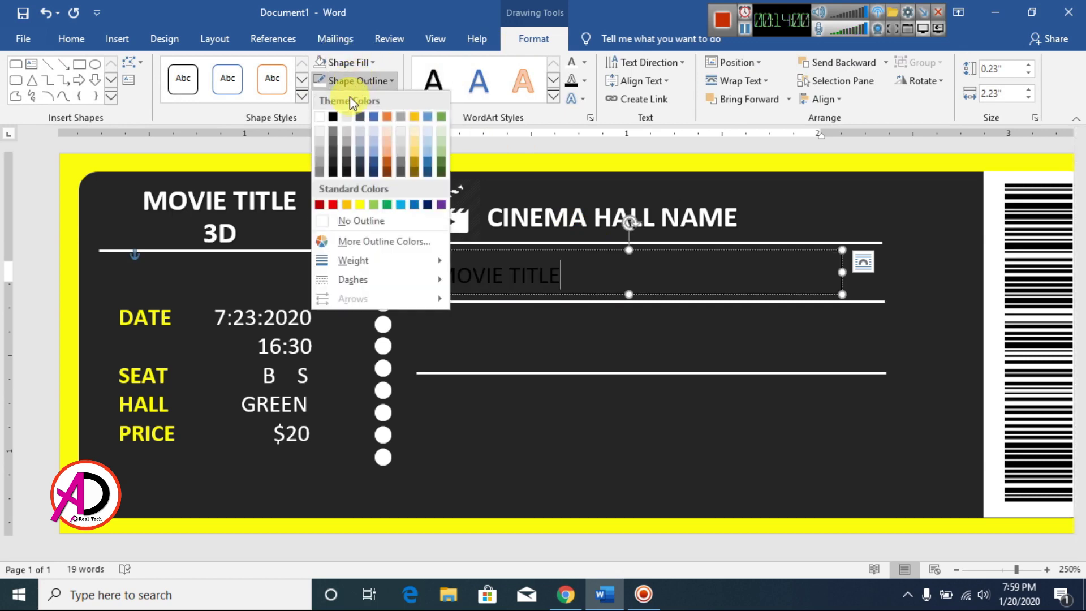
click(358, 221)
- Make the MOVIE TITLE text under CINEMA HALL NAME yellow and bold
drag(569, 275, 441, 280)
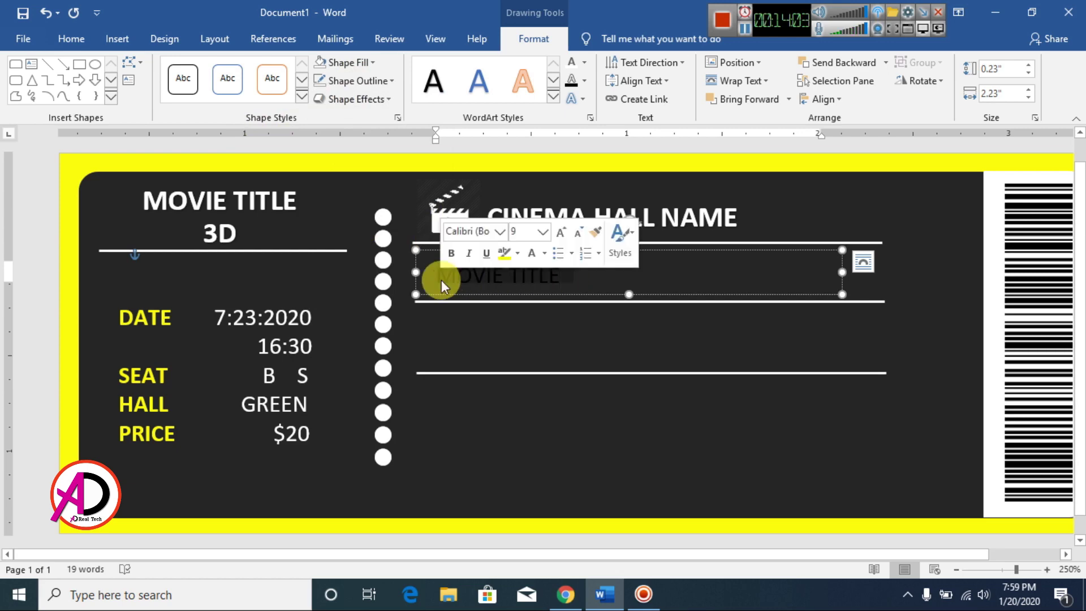
click(585, 63)
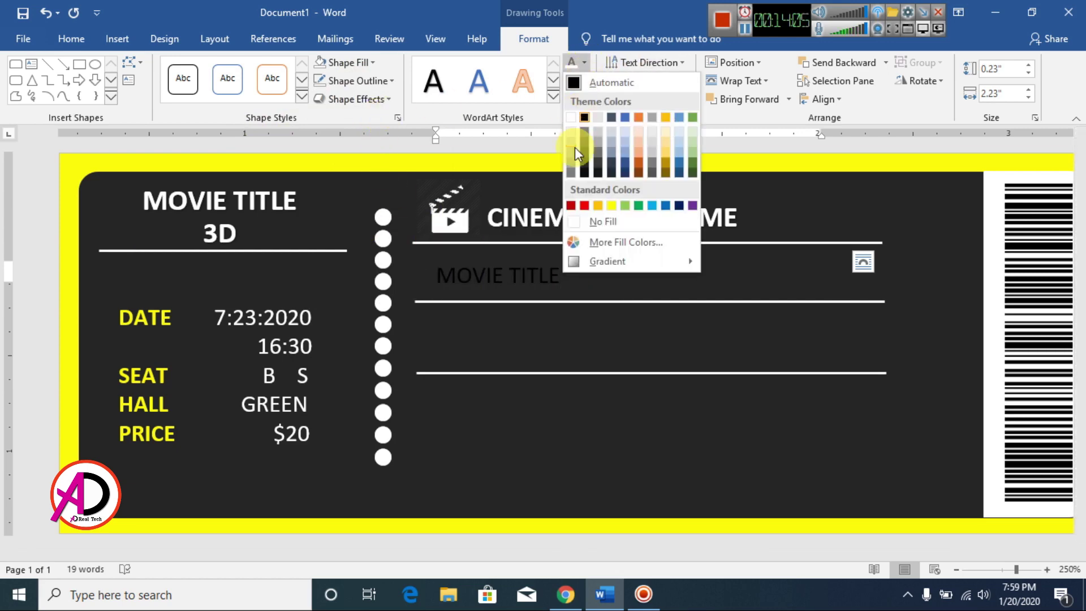
click(612, 204)
click(71, 39)
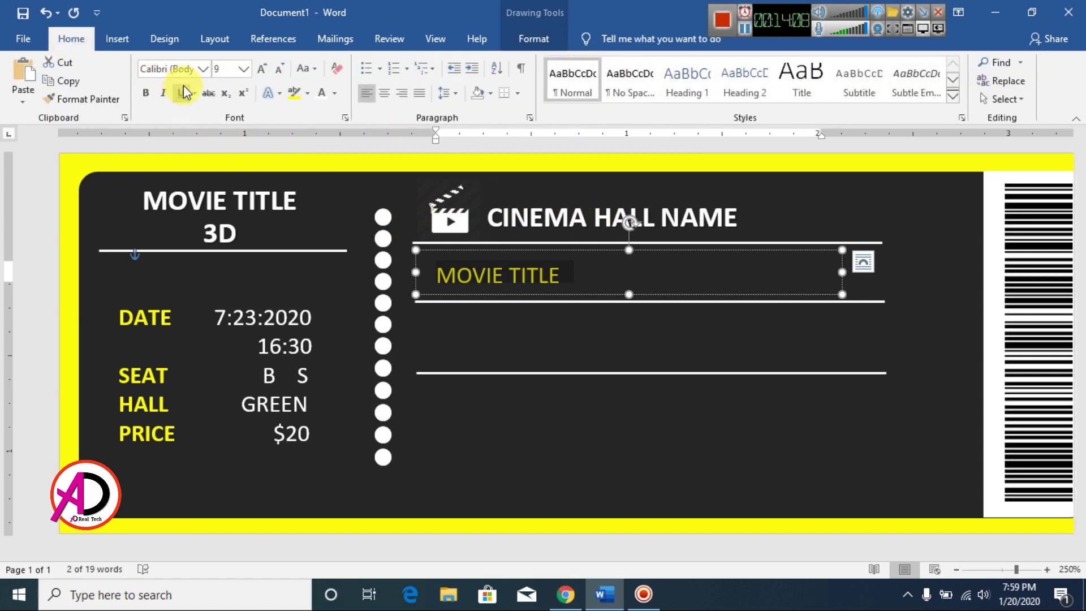
click(145, 92)
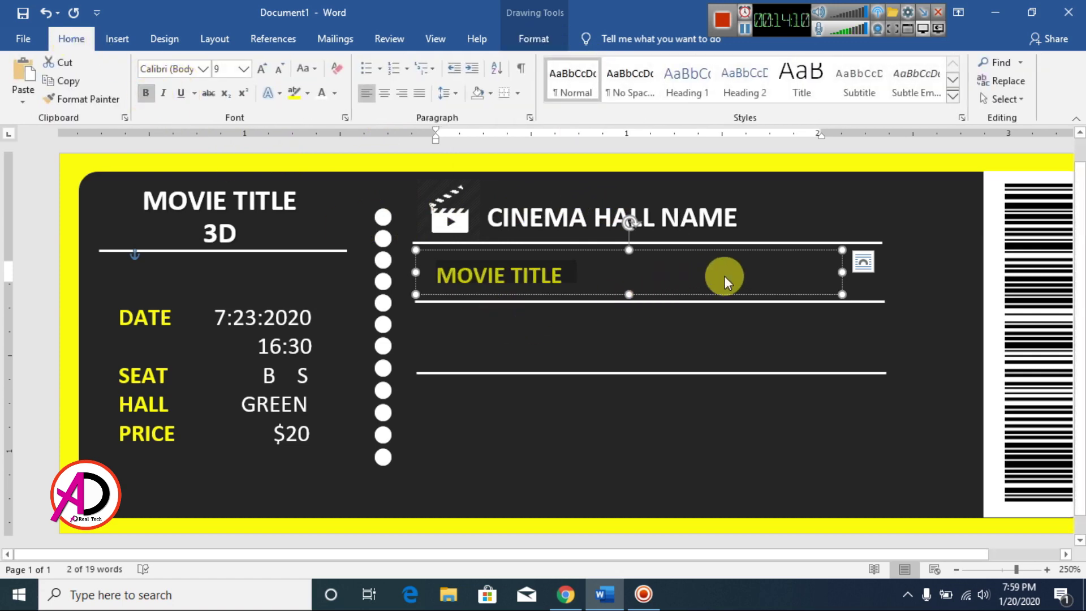
- Narrow the MOVIE TITLE text box to about 0.88" wide and nudge it up and left beneath the first divider line
drag(843, 272, 584, 273)
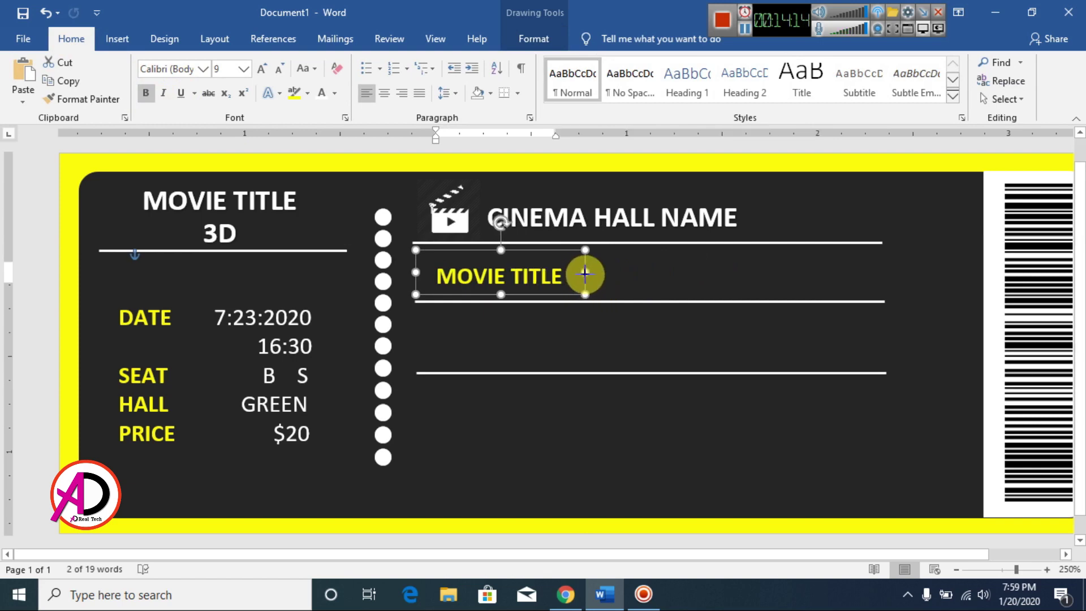
key(Up)
key(Up)
key(Up)
key(Up)
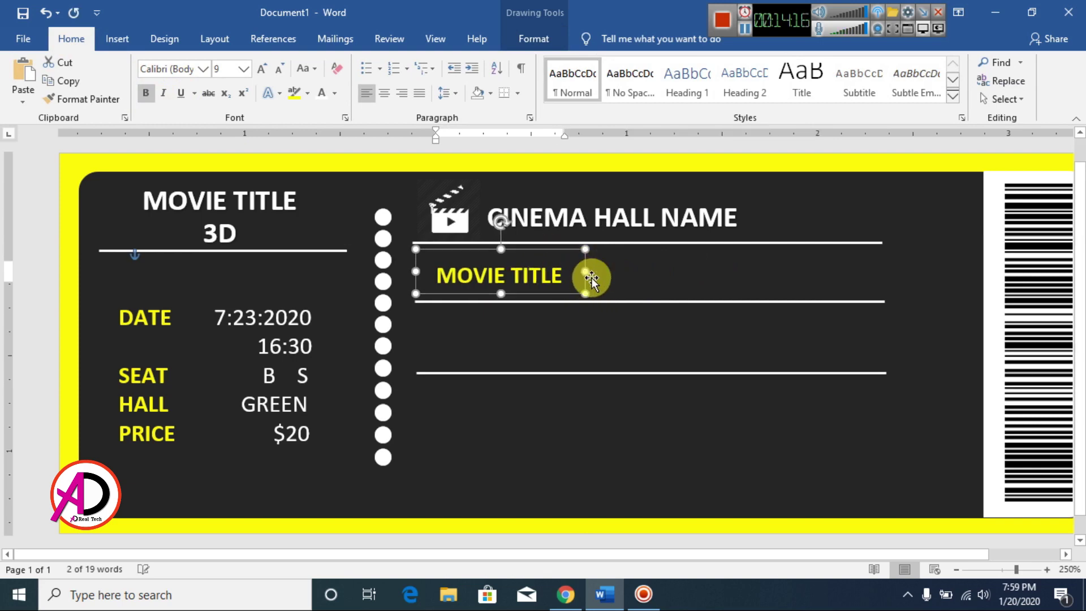
key(Left)
key(Left)
key(Left)
key(Left)
key(Left)
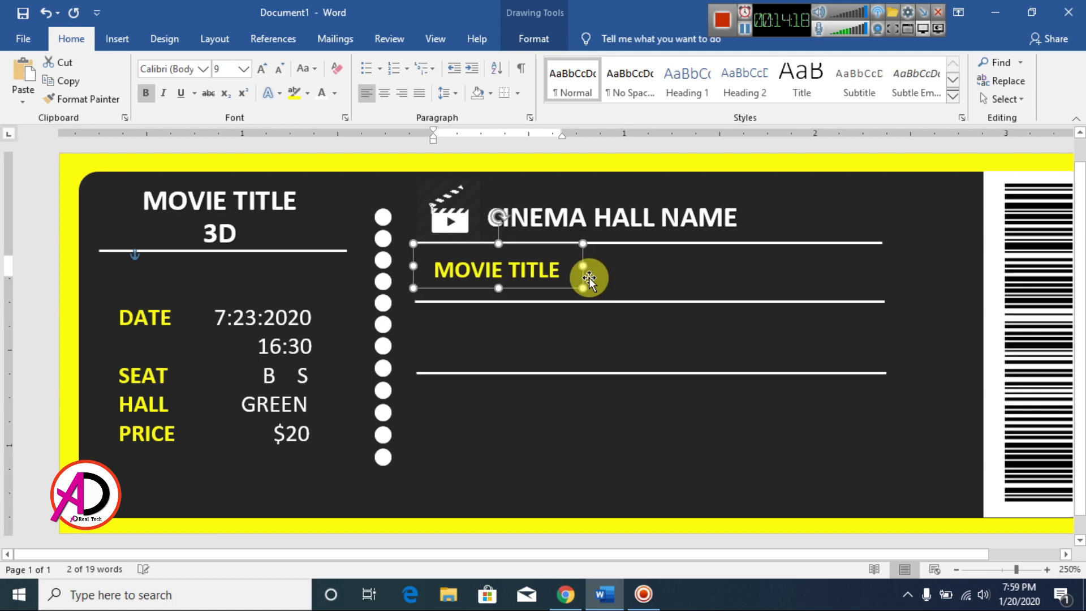
key(Left)
key(Left)
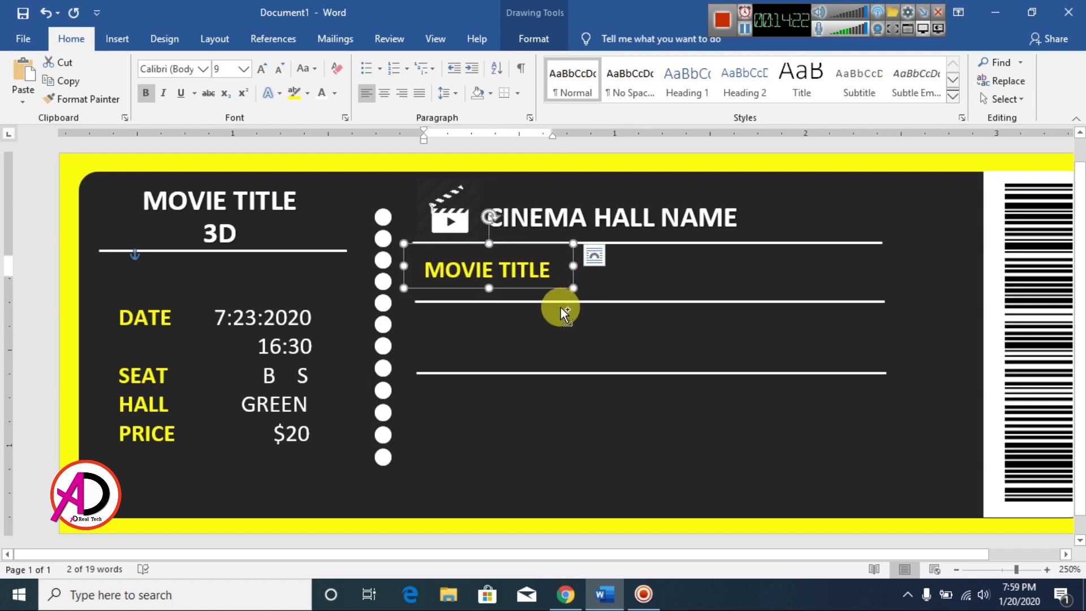
- Duplicate the yellow MOVIE TITLE text box and place the copy between the second and third divider lines
key(ctrl+d)
drag(577, 276, 543, 319)
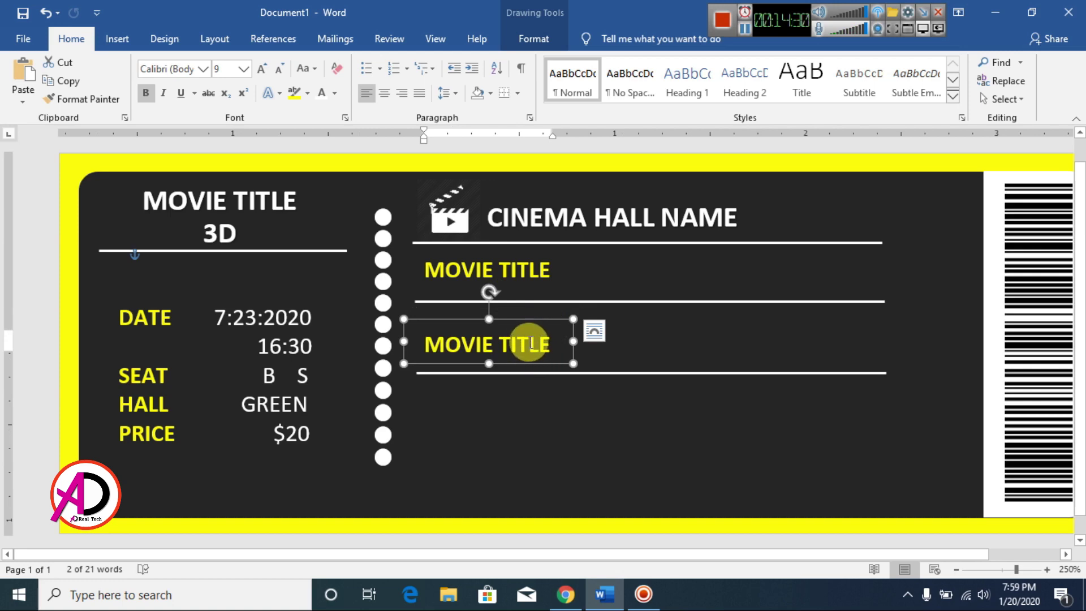
drag(524, 319, 521, 307)
- Move the second divider line up and the first divider line down so they closely frame the upper yellow MOVIE TITLE
click(730, 306)
scroll(730, 305, up, 4)
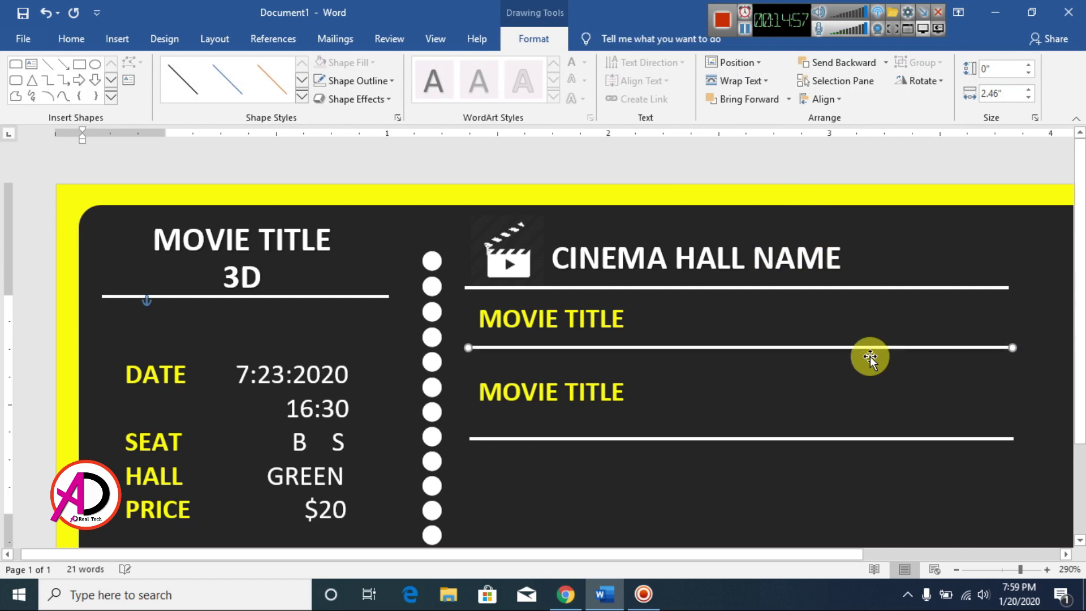
key(Up)
key(Up)
key(Up)
key(Up)
key(Up)
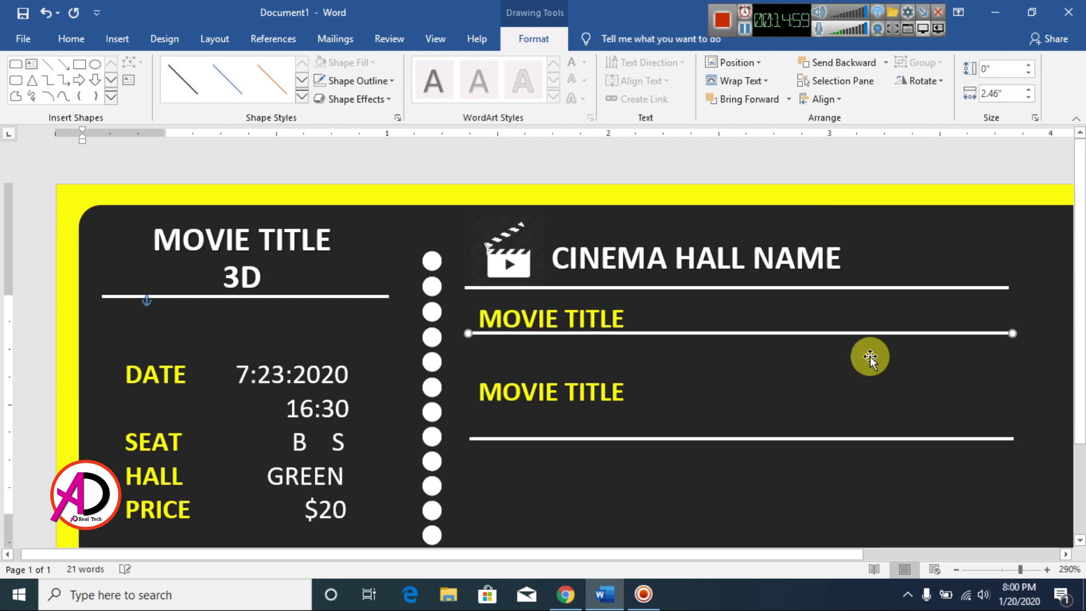
drag(747, 308, 916, 284)
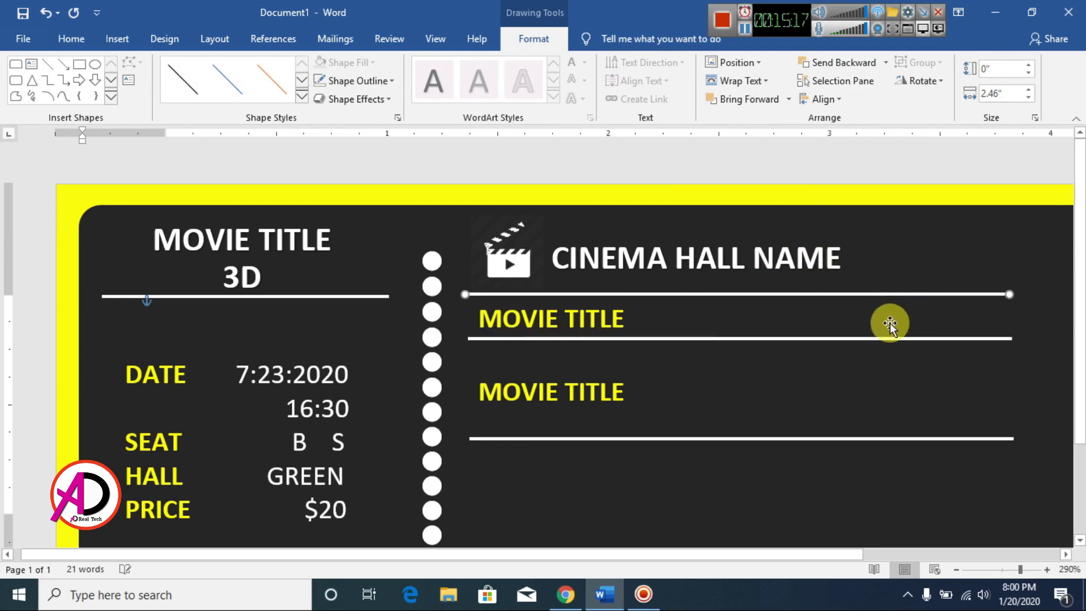
- Move the lower yellow MOVIE TITLE text box up to sit just beneath the second divider line
click(564, 390)
click(578, 366)
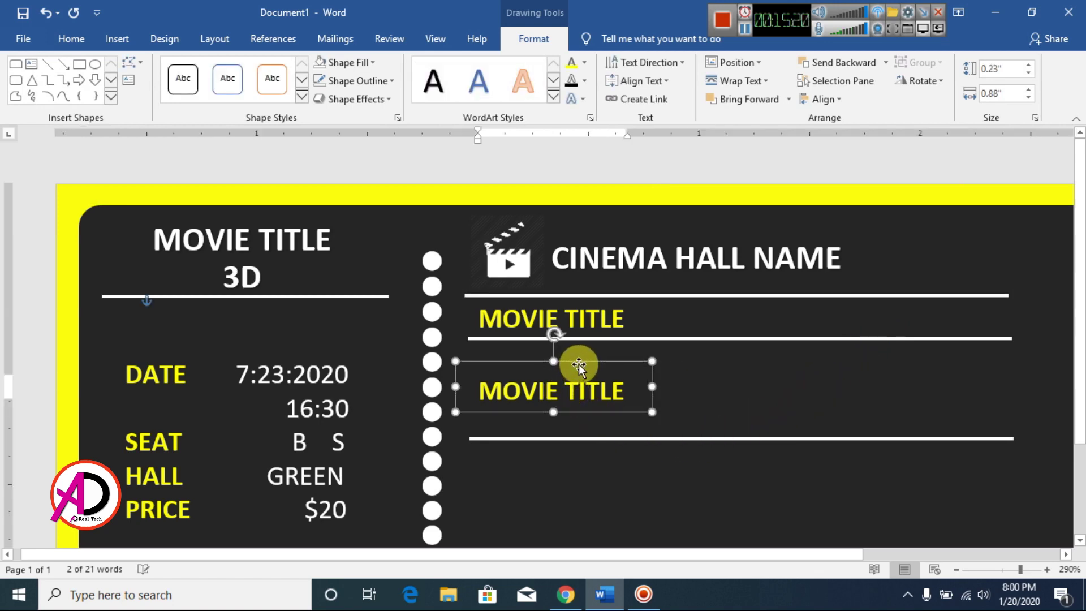
key(Up)
key(Up)
key(Up)
key(Up)
key(Up)
key(Down)
key(Down)
key(Down)
key(Down)
key(Down)
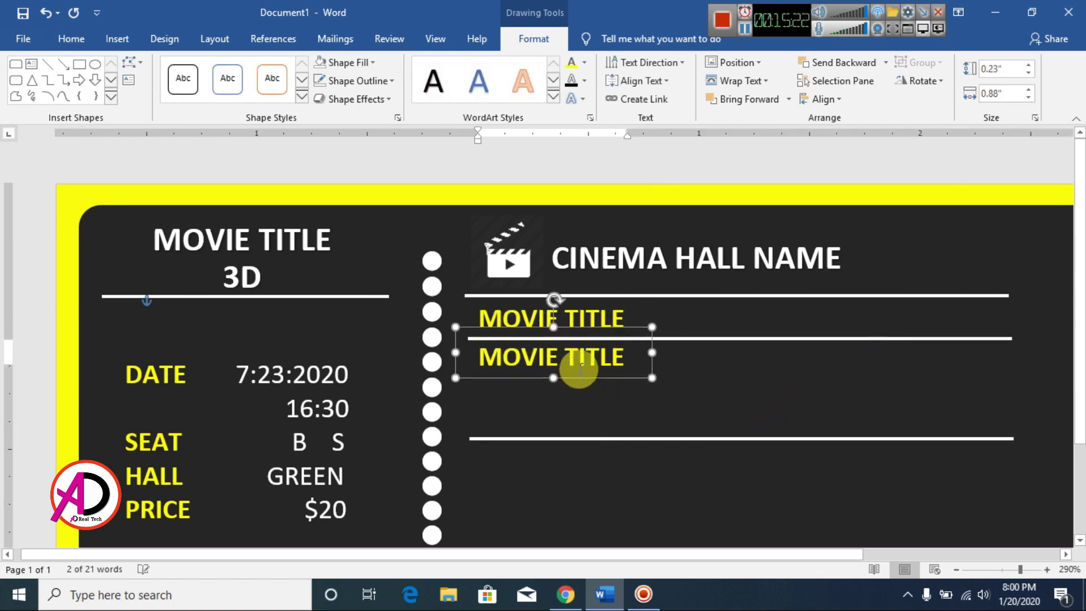
- Move the third divider line up to just below the lower yellow MOVIE TITLE
click(608, 439)
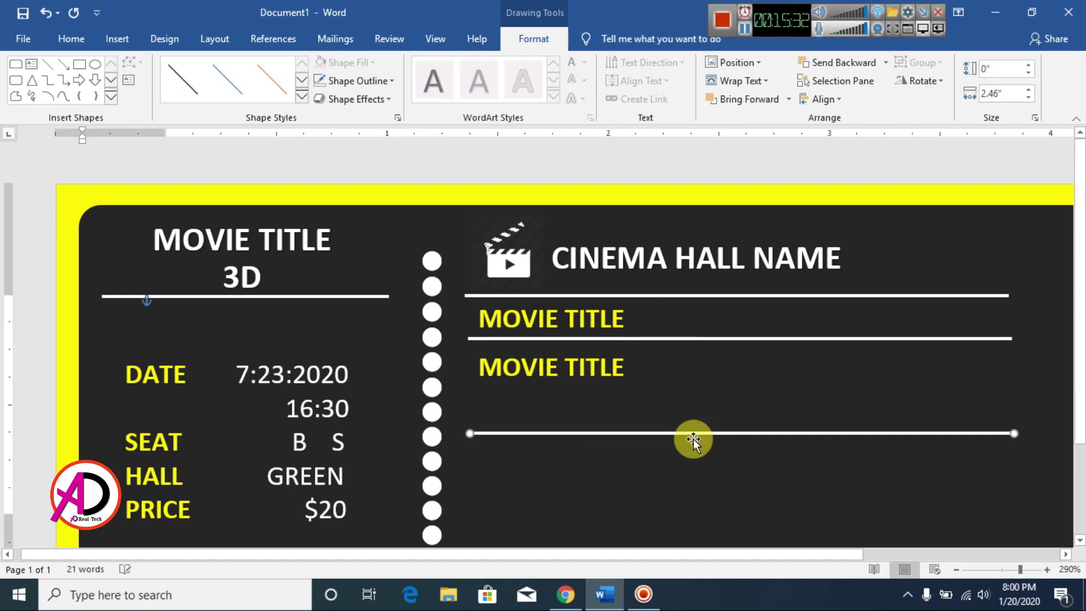
key(Up)
key(Up)
key(Up)
key(Up)
key(Up)
key(Up)
key(Up)
key(Up)
key(Up)
key(Up)
key(Down)
key(Down)
key(Down)
key(Down)
key(Down)
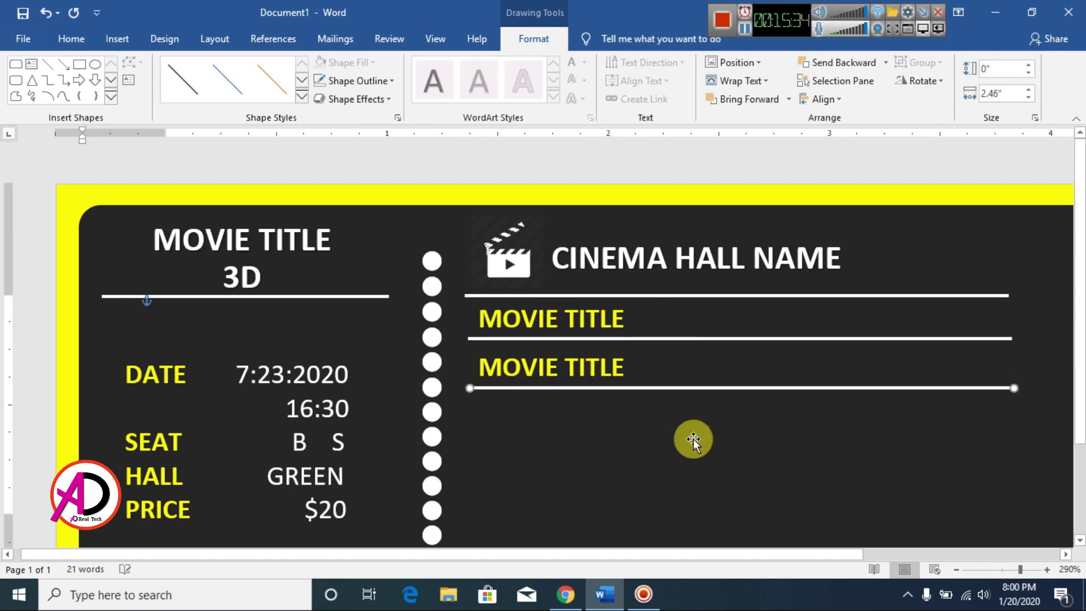
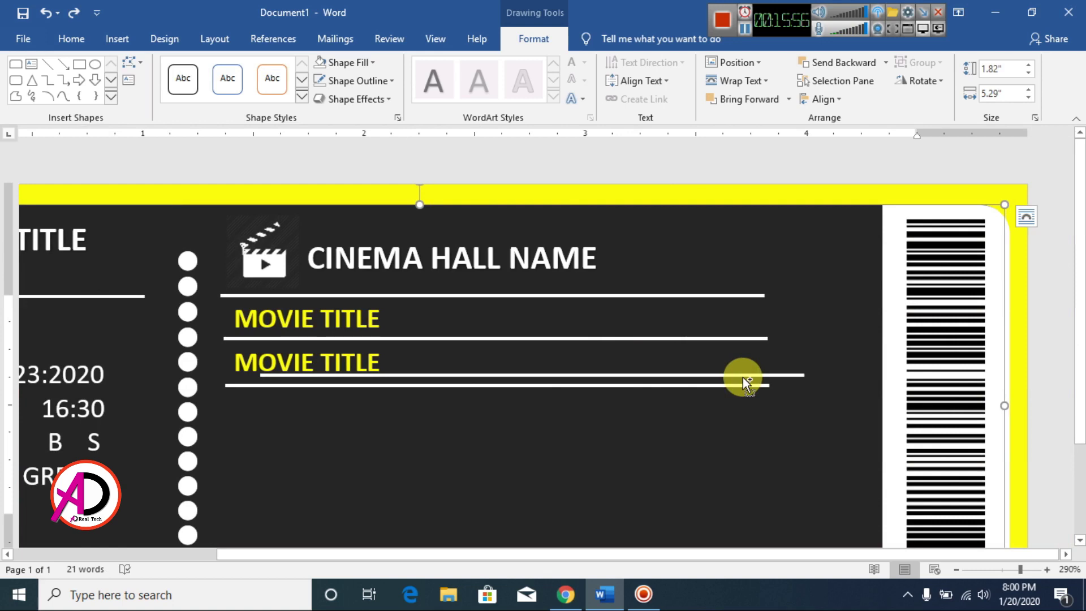
- Add a copy of the 2.46" divider line and align it below the third divider, leaving room for another text row
key(Escape)
scroll(742, 378, down, 2)
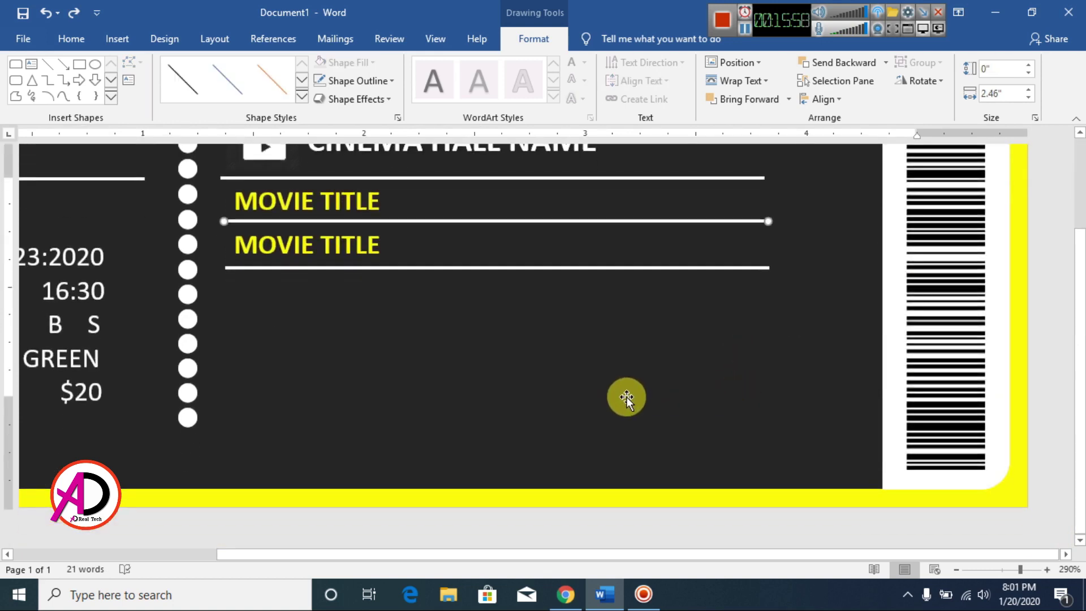
scroll(668, 424, down, 6)
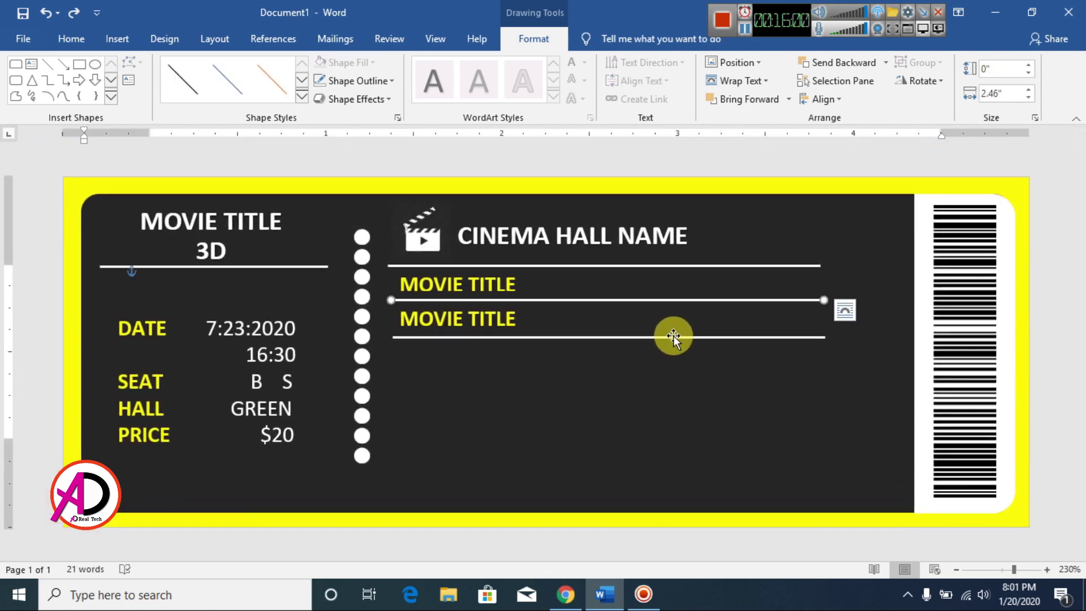
key(ctrl+v)
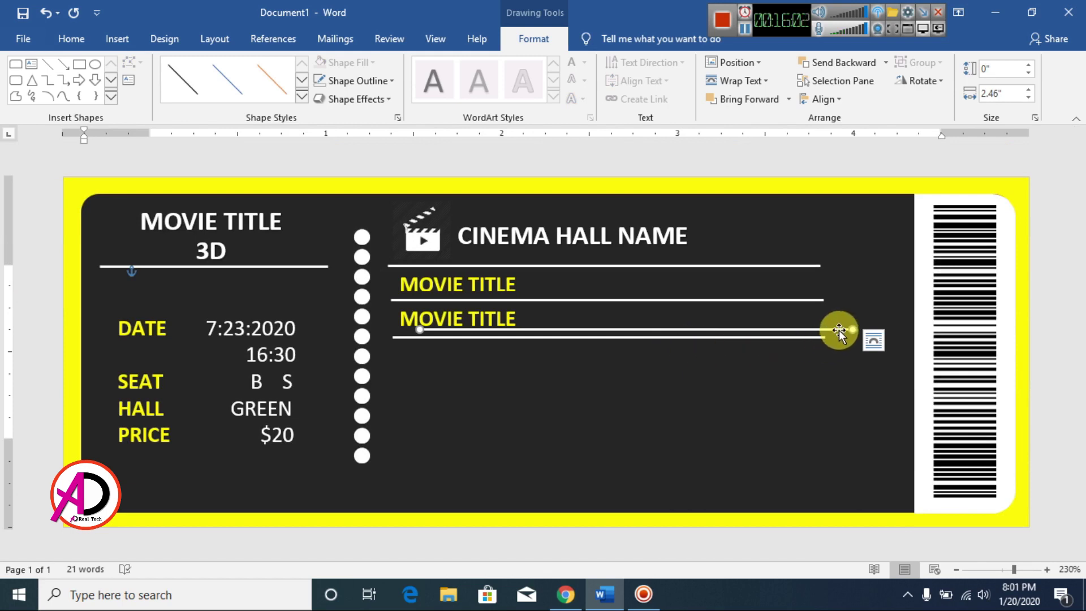
drag(839, 329, 837, 329)
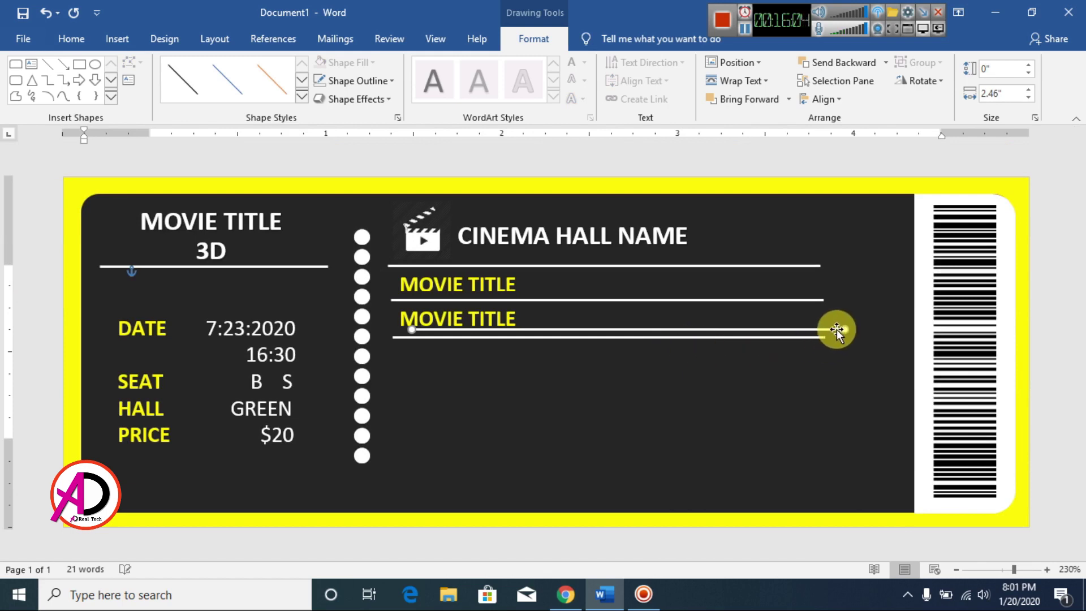
key(Down)
key(Down)
key(Down)
key(Down)
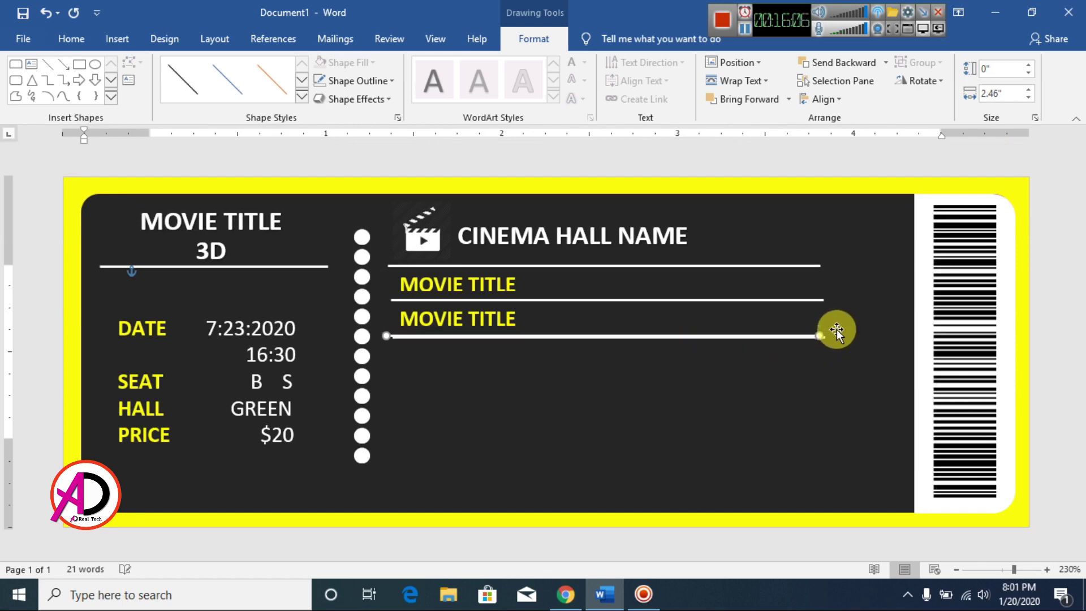
key(ctrl+v)
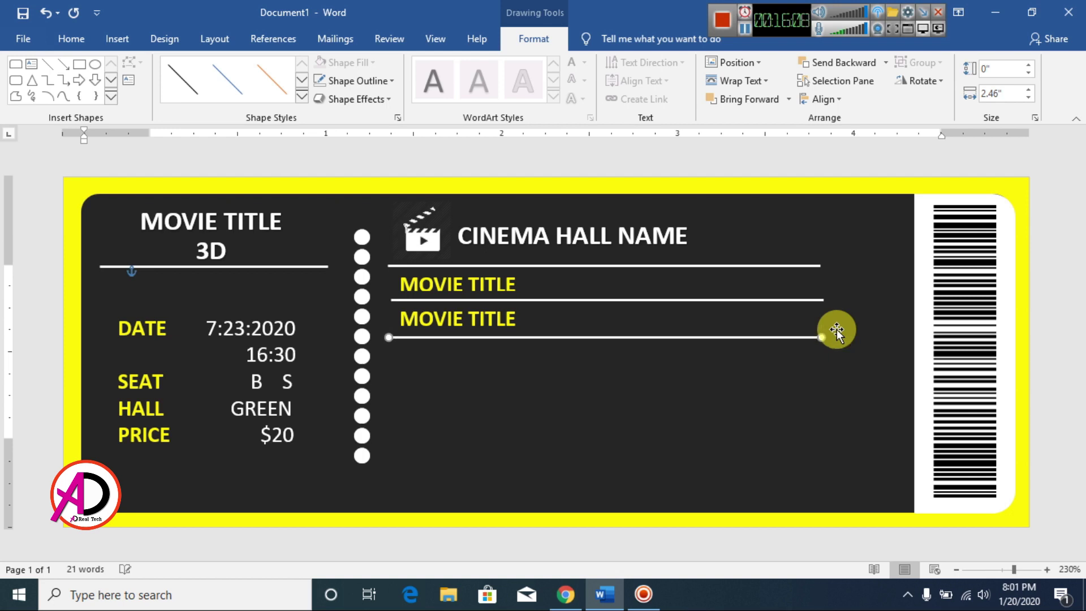
key(Down)
key(Down)
key(Down)
key(Down)
key(Down)
key(Down)
key(Down)
key(Down)
key(Down)
key(Down)
key(Down)
key(Down)
key(Down)
key(Down)
key(Down)
key(Down)
key(Down)
key(Down)
key(Down)
key(Down)
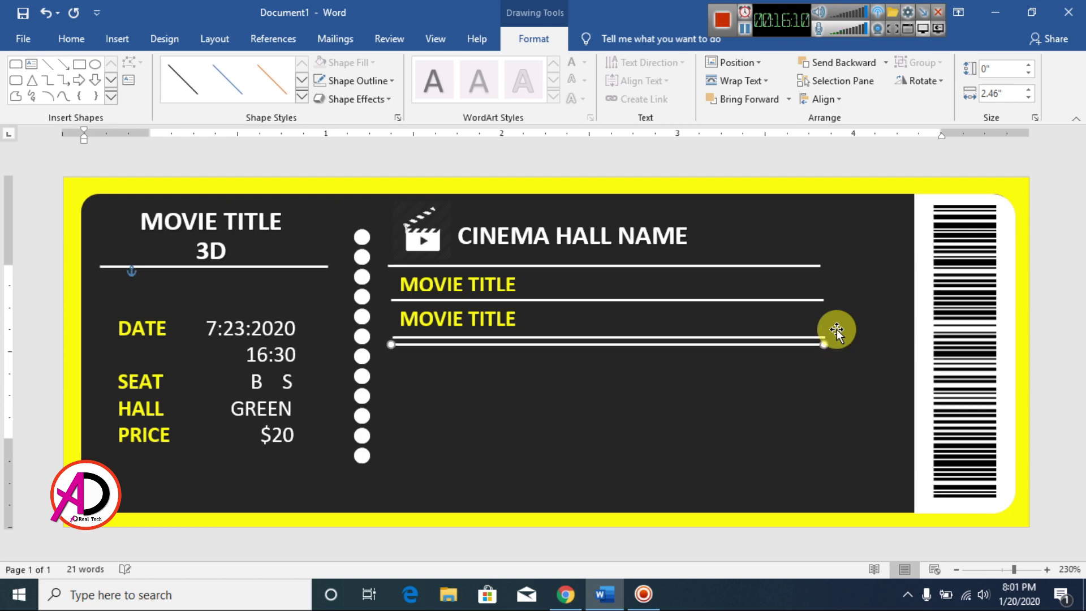
key(Down)
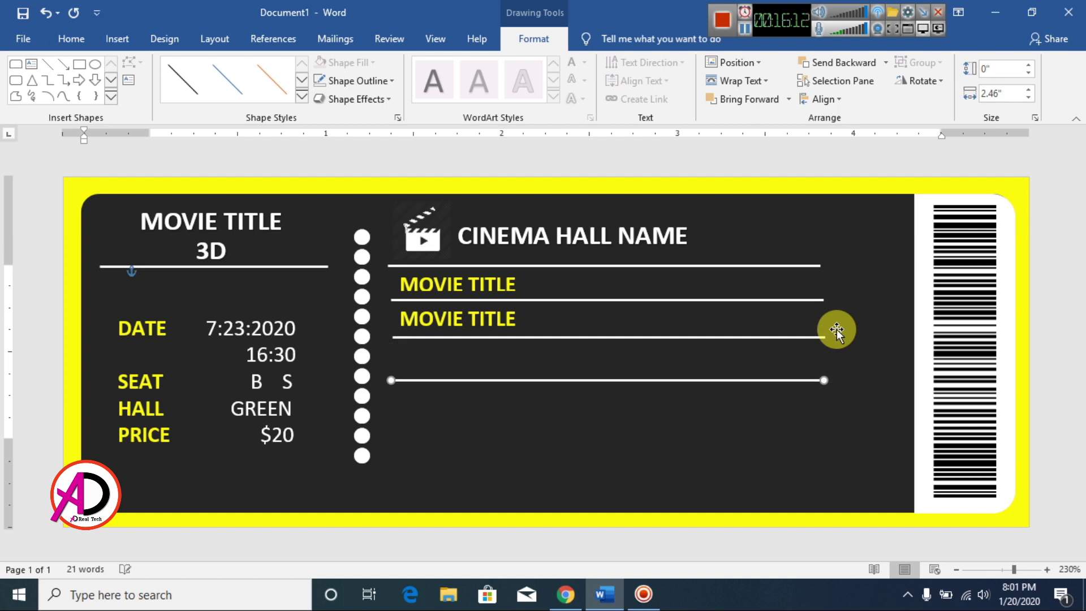
key(Down)
key(Down)
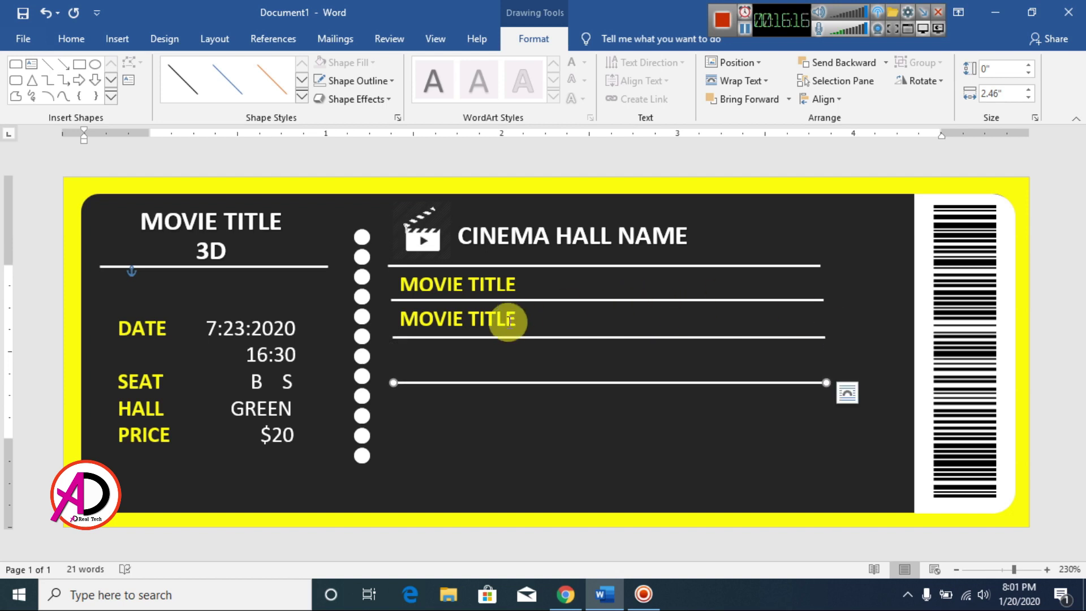
- Widen the lower yellow MOVIE TITLE text box to about 2.48" and replace its text with DATE 7:23:2020 | TIME : 16:30:00
click(481, 318)
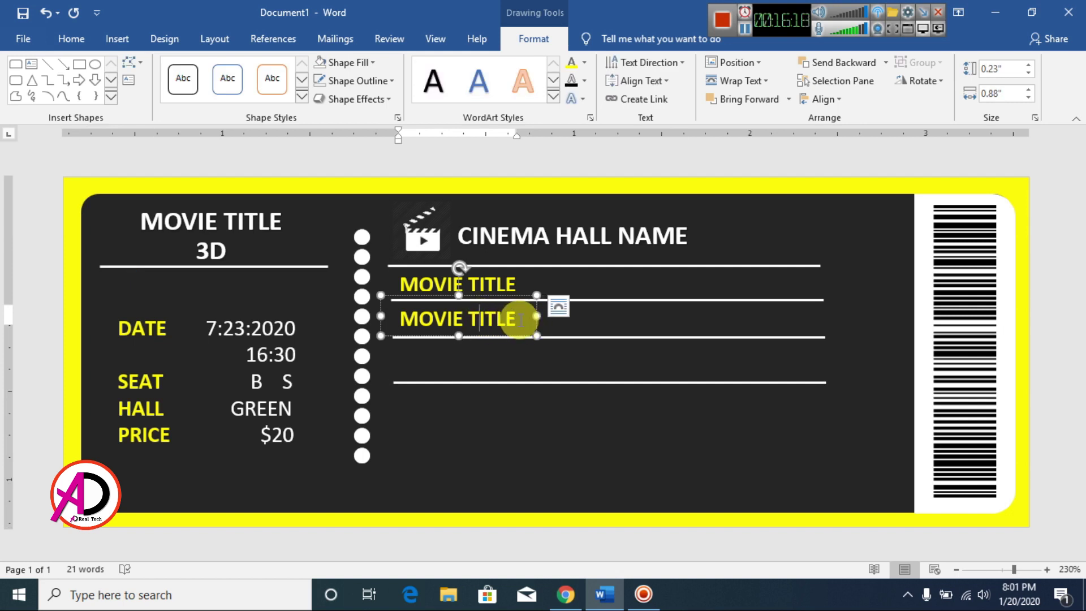
drag(538, 318, 817, 316)
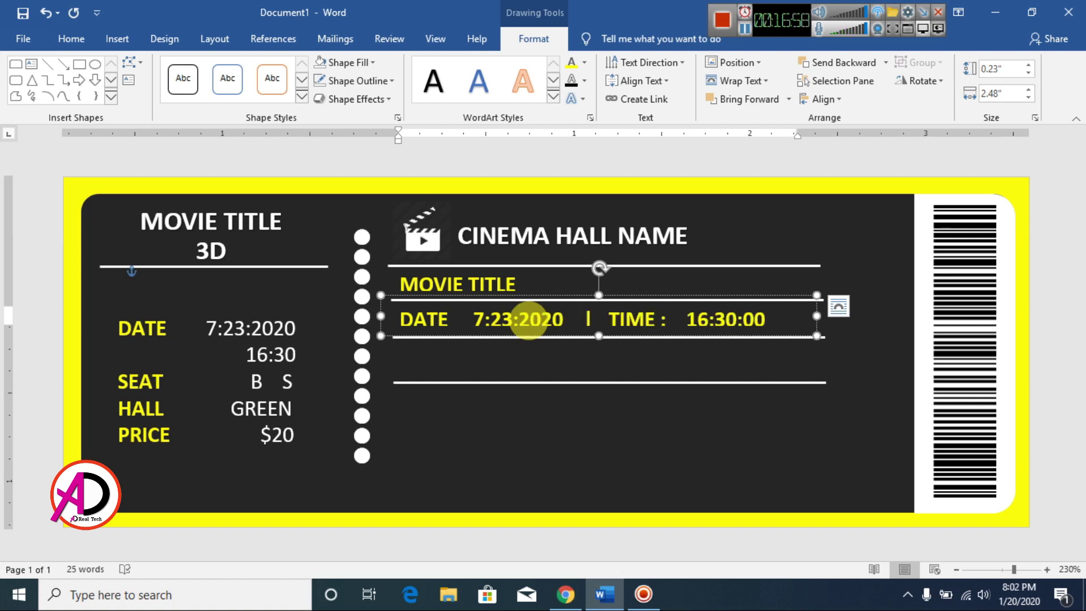
- Duplicate the DATE and TIME text box and align the copy between the third and fourth divider lines
click(819, 309)
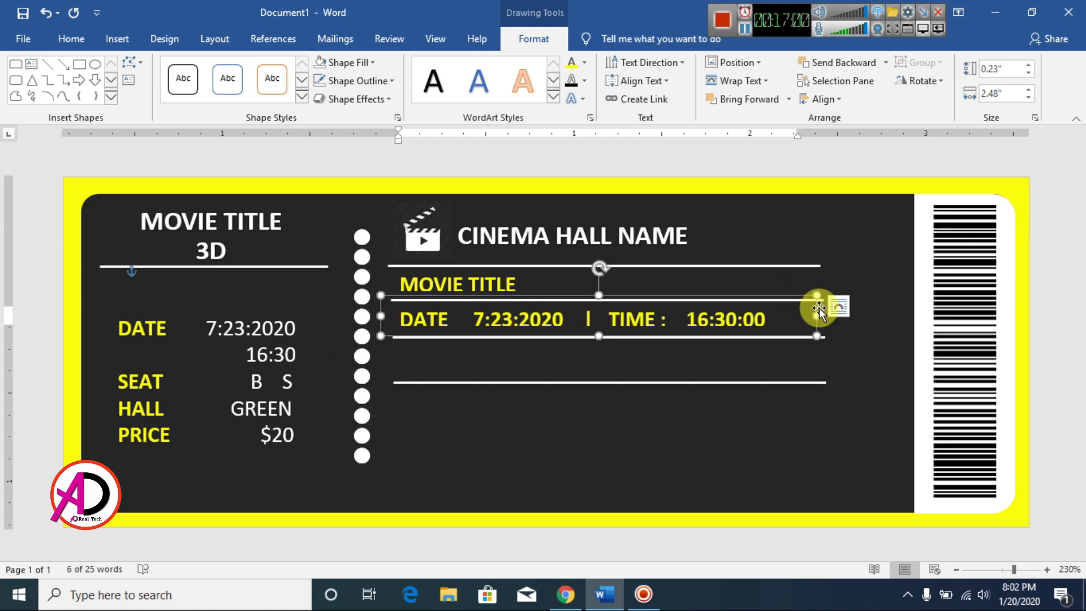
drag(814, 365, 782, 359)
drag(831, 325, 797, 341)
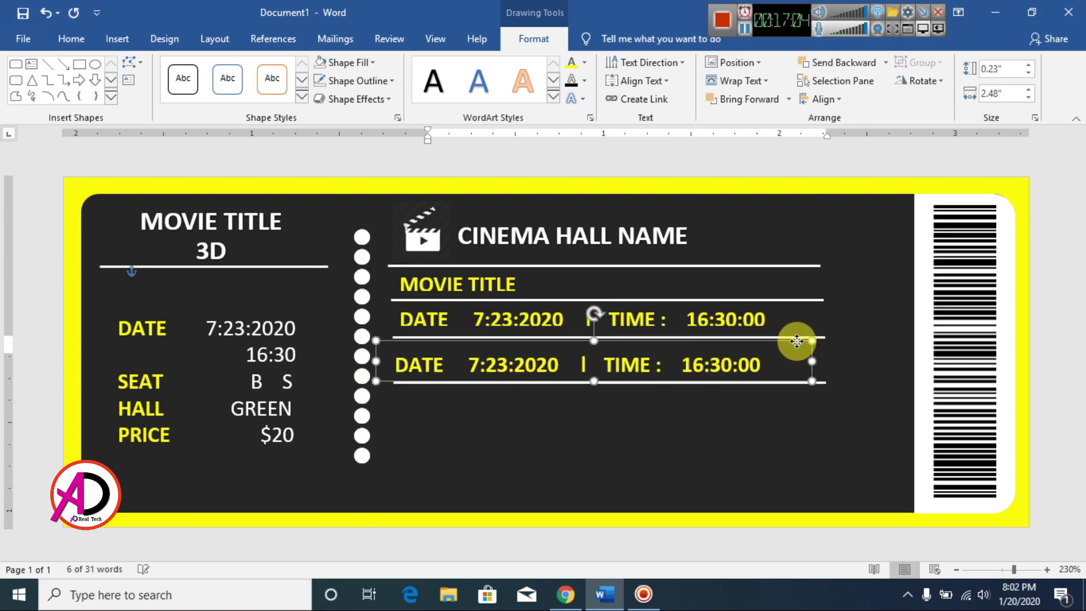
key(Up)
key(Up)
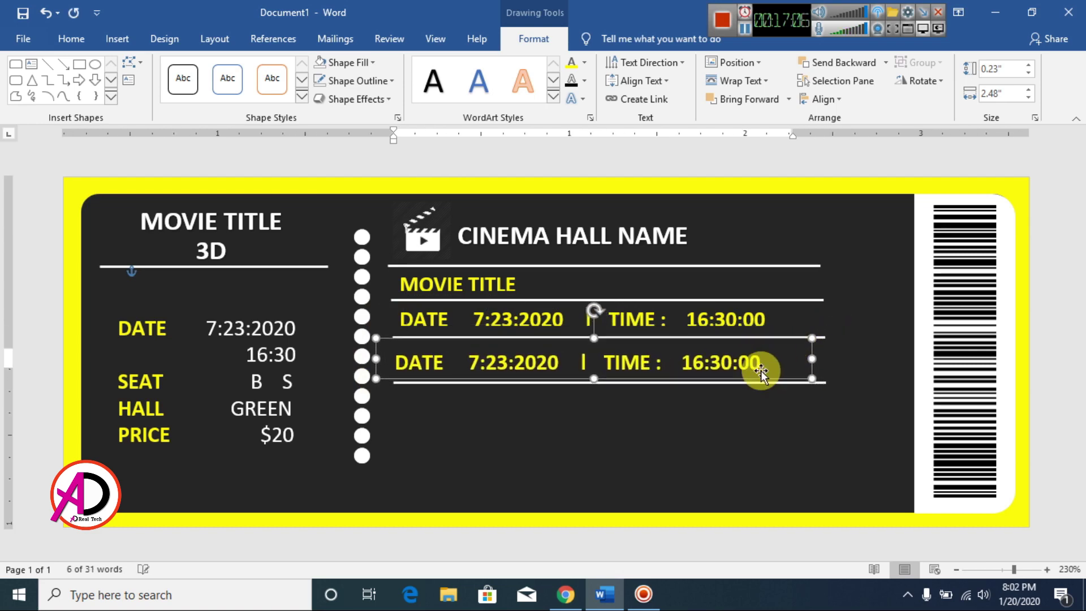
key(Right)
key(Right)
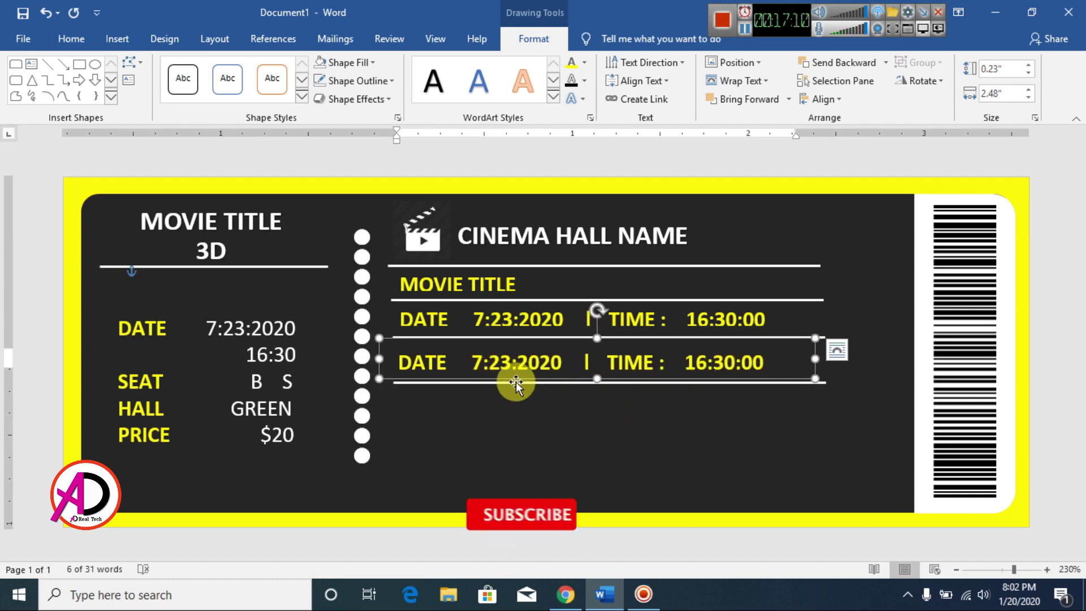
- Replace the copied row's text with SEAT B S | HALL : GREAN
drag(403, 362, 735, 365)
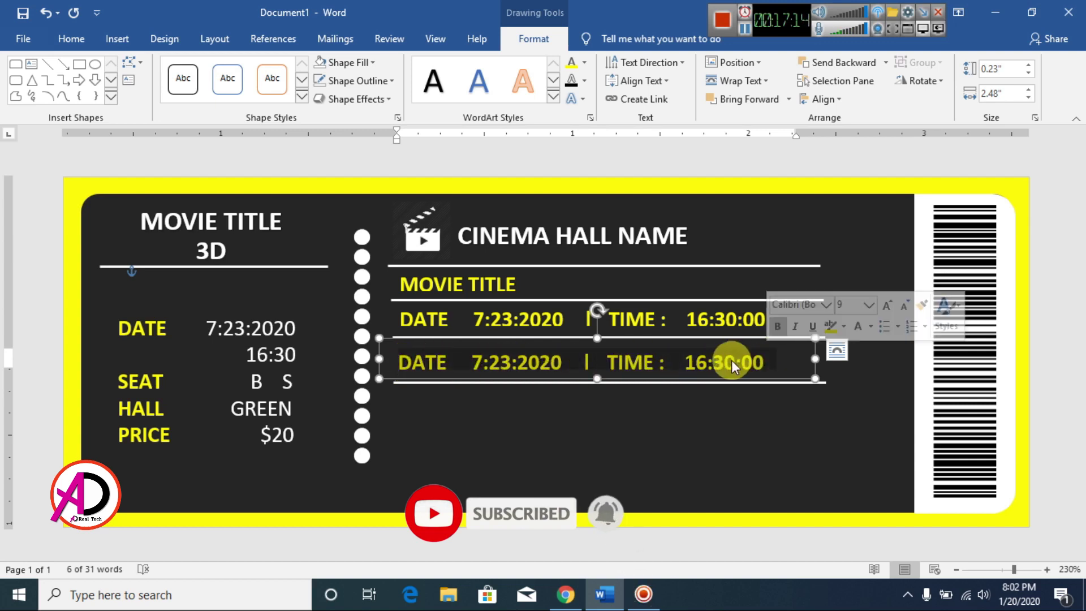
text(S)
text(        I)
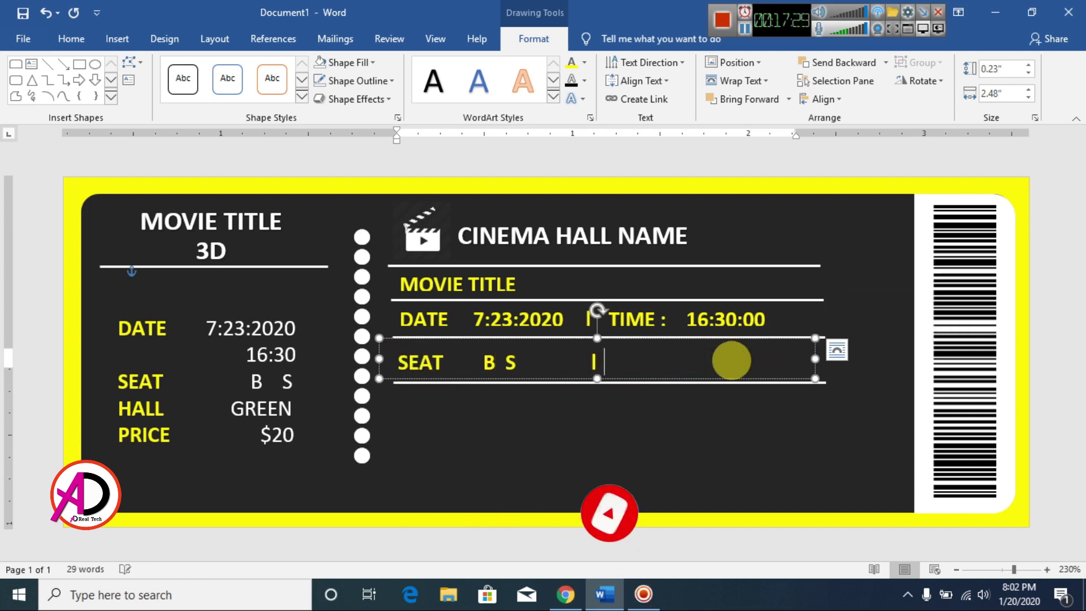
text(  HALL :  GREAN)
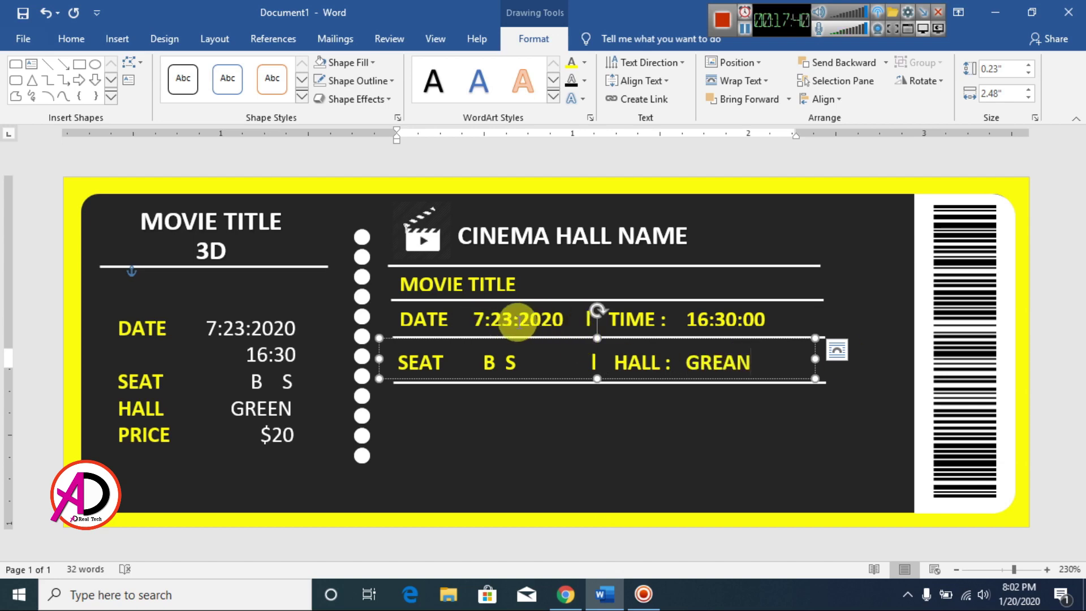
- Colour the values in the DATE/TIME and SEAT/HALL rows white: 7:23:2020, 16:30:00, B S and GREAN
click(588, 320)
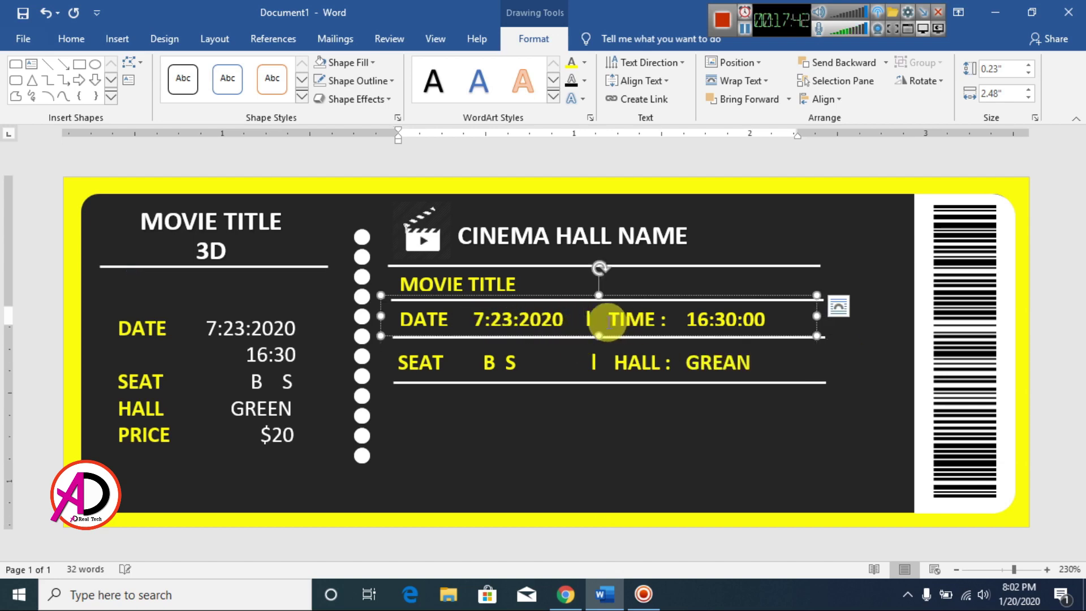
double_click(528, 319)
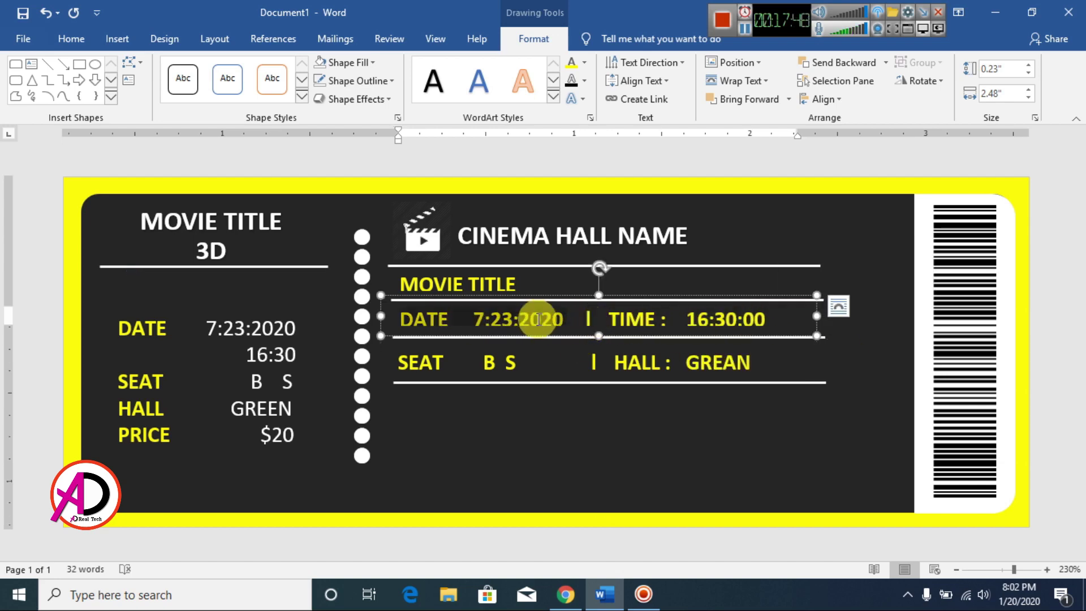
click(71, 39)
click(503, 359)
click(318, 92)
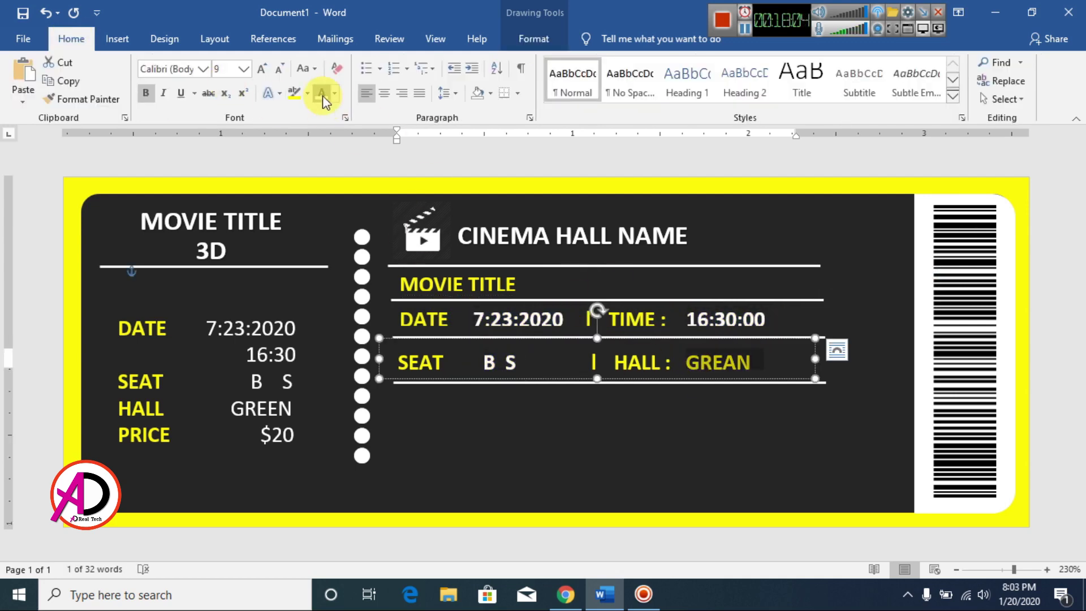
click(622, 408)
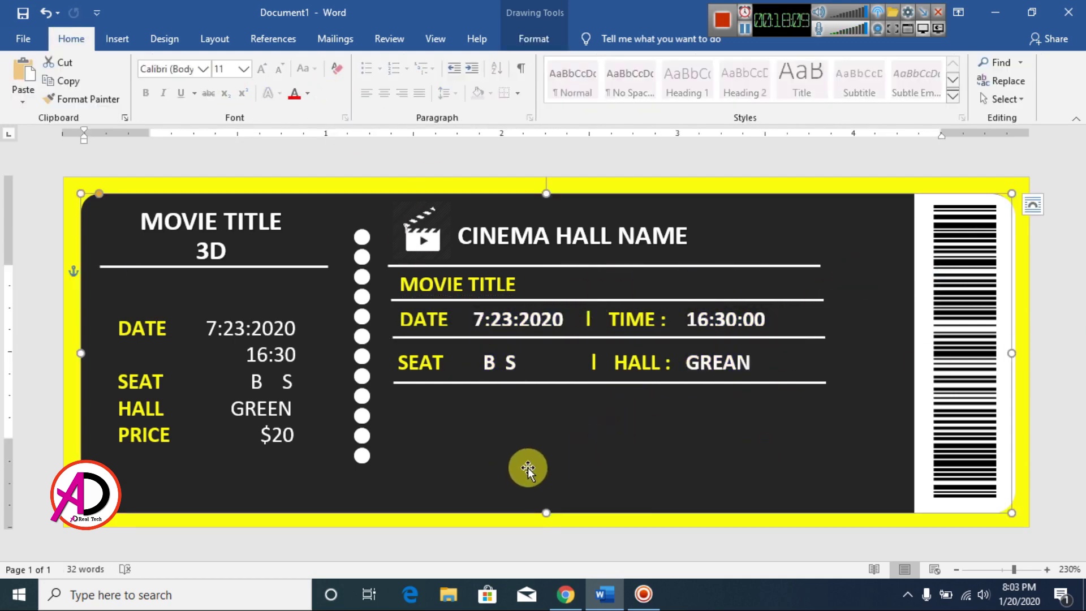
- Duplicate the SEAT and HALL text box and place the copy below the lowest divider line
scroll(528, 446, up, 3)
click(469, 383)
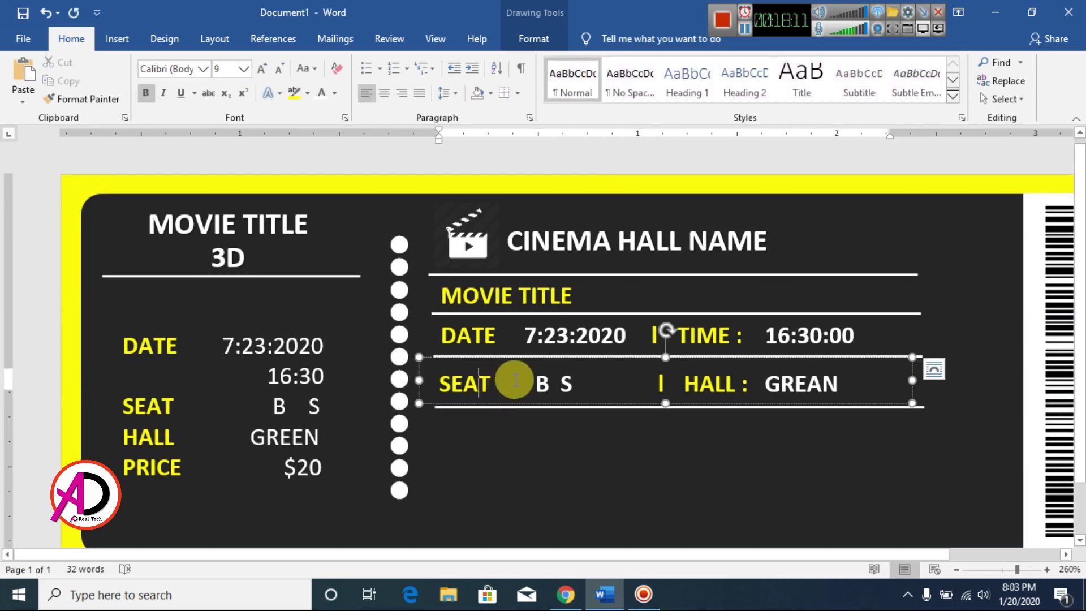
click(915, 394)
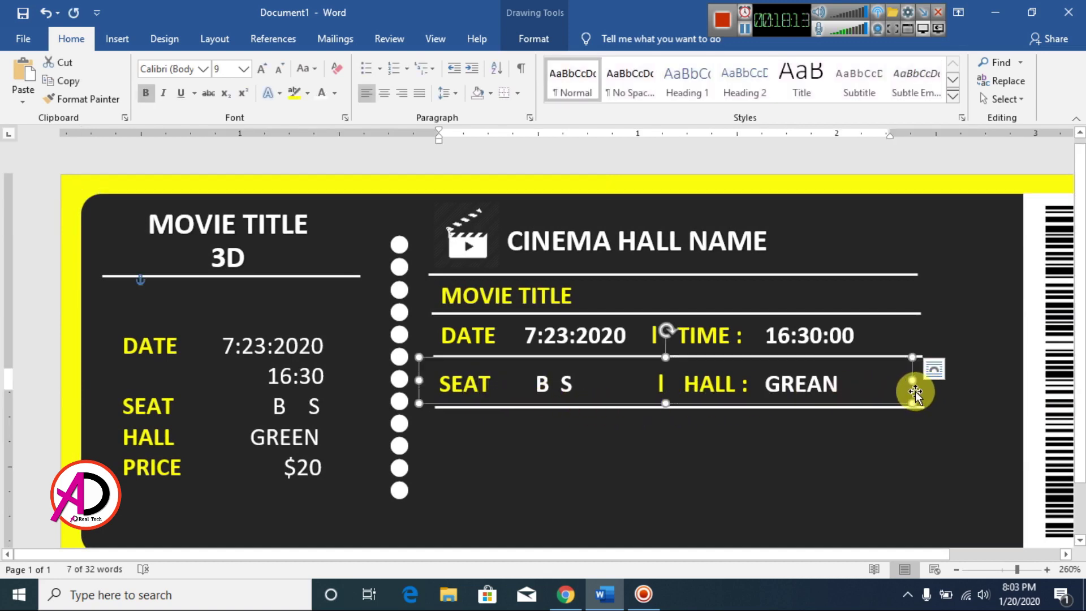
key(ctrl+d)
drag(909, 437, 880, 474)
- Replace the copied row's text with #123456789 and $20, spacing the price well apart from the number
mouse_move(502, 452)
mouse_down()
mouse_move(546, 430)
mouse_move(548, 441)
mouse_move(509, 478)
mouse_move(497, 468)
mouse_up()
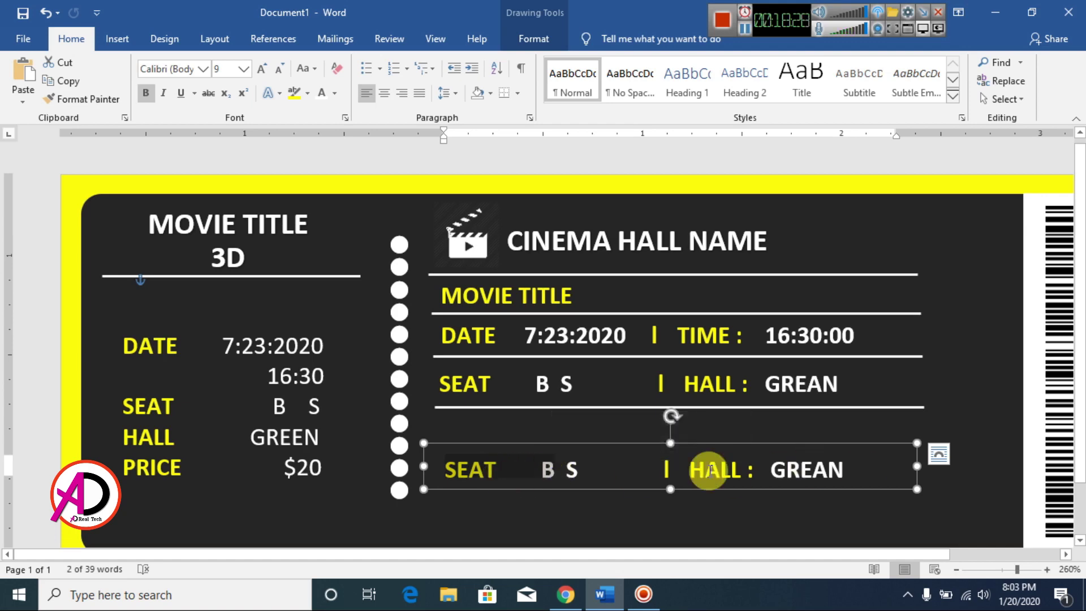
text(#123456789                               $20)
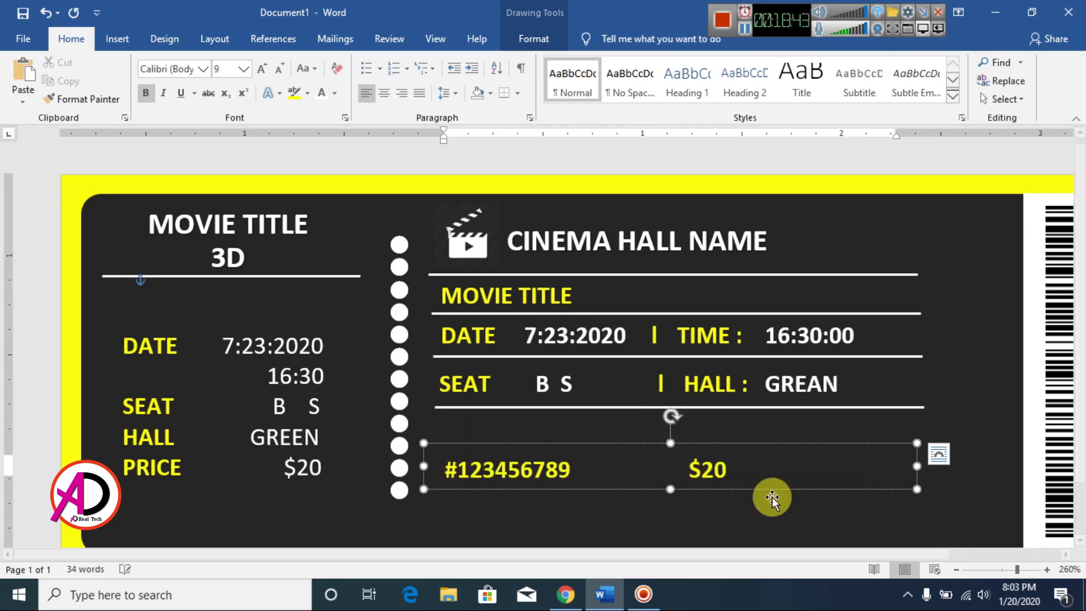
key(Left)
key(Left)
key(Left)
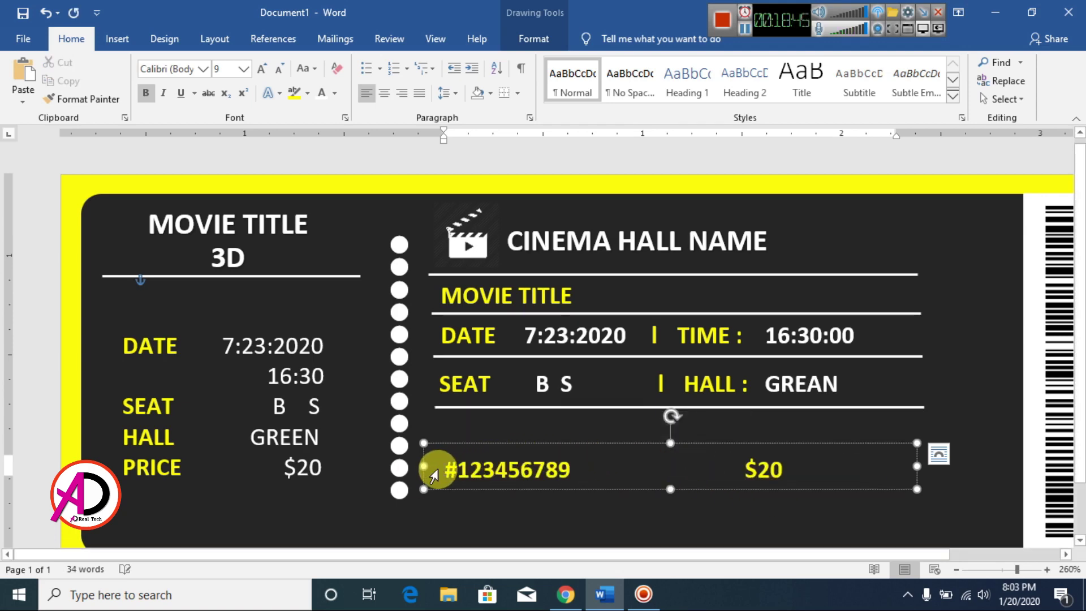
- Colour the #123456789 and $20 text white
drag(444, 468, 786, 475)
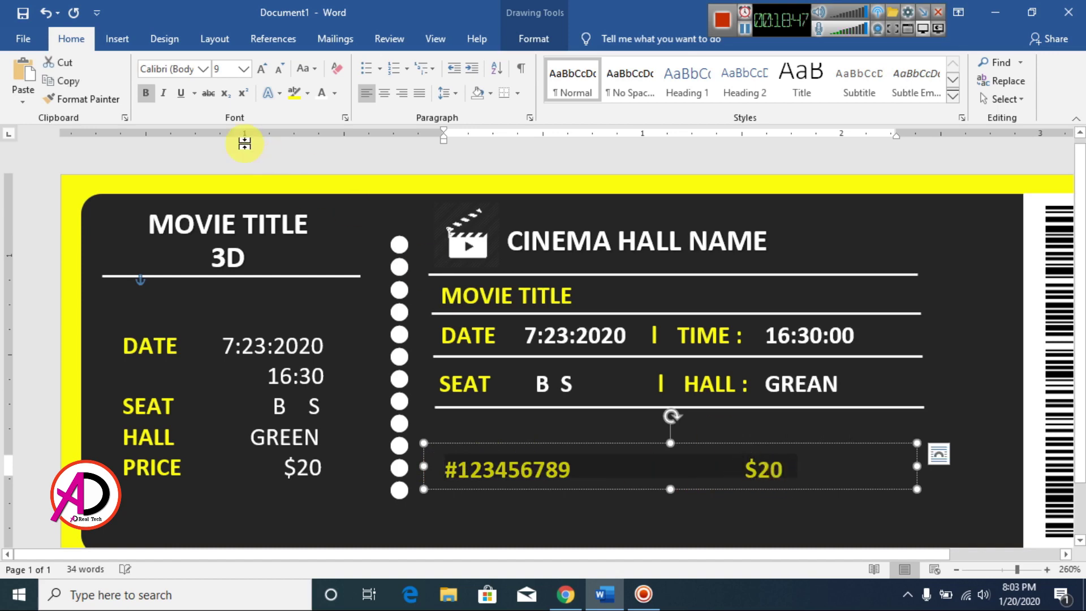
click(323, 96)
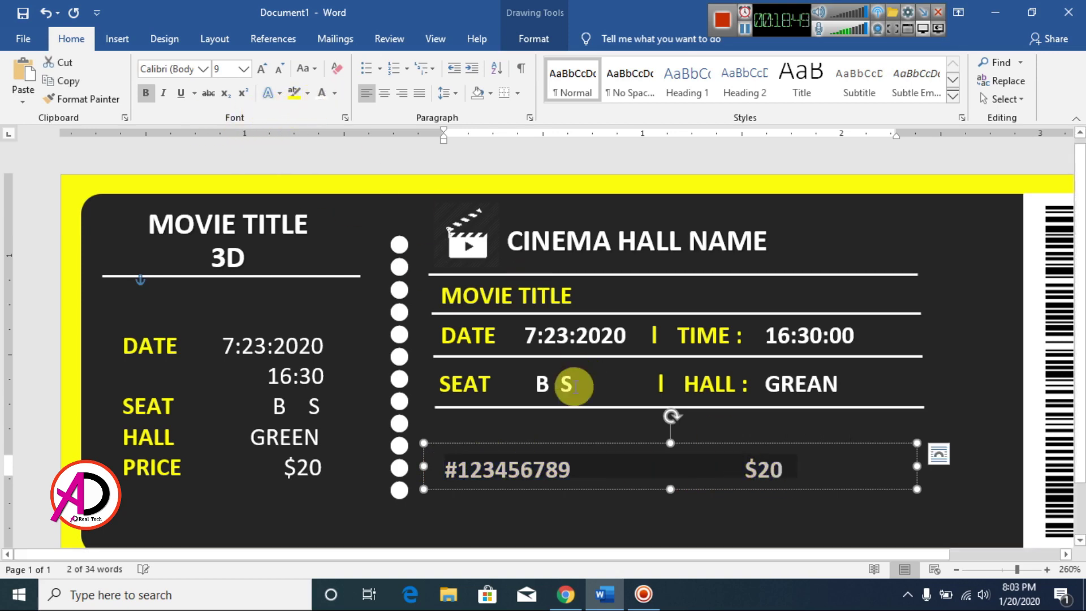
click(760, 426)
scroll(760, 427, down, 10)
click(957, 371)
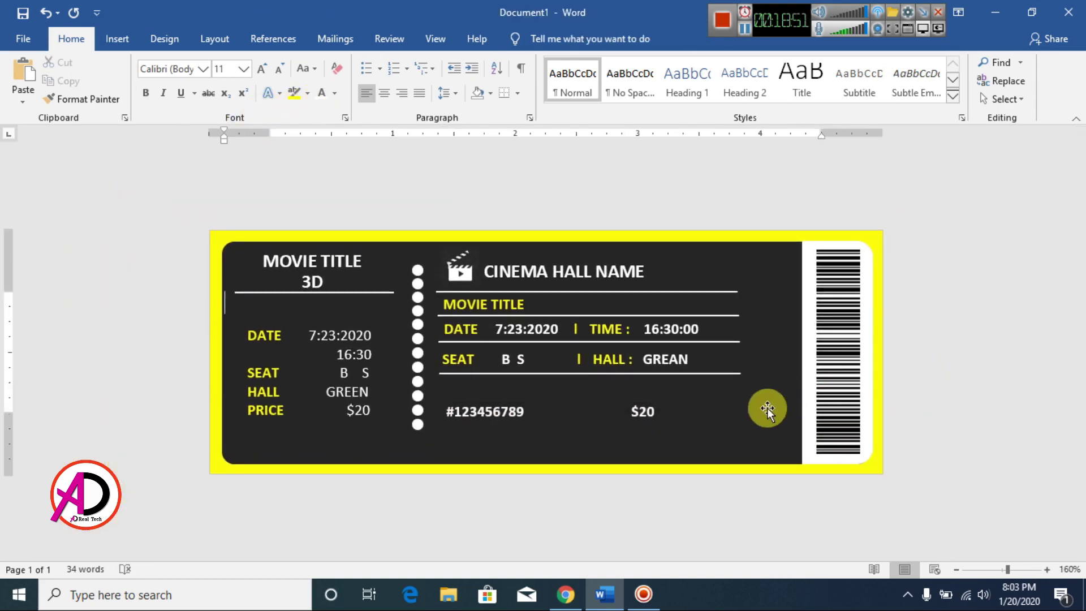
- Nudge the #123456789 and $20 text box slightly upward, closer to the lowest divider line
scroll(683, 427, up, 2)
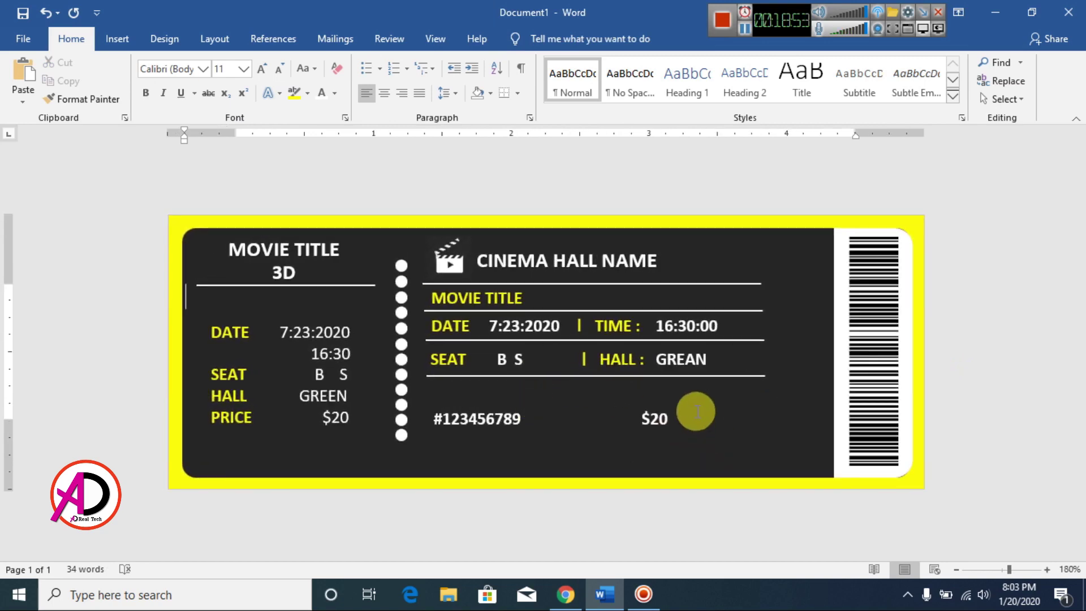
click(502, 413)
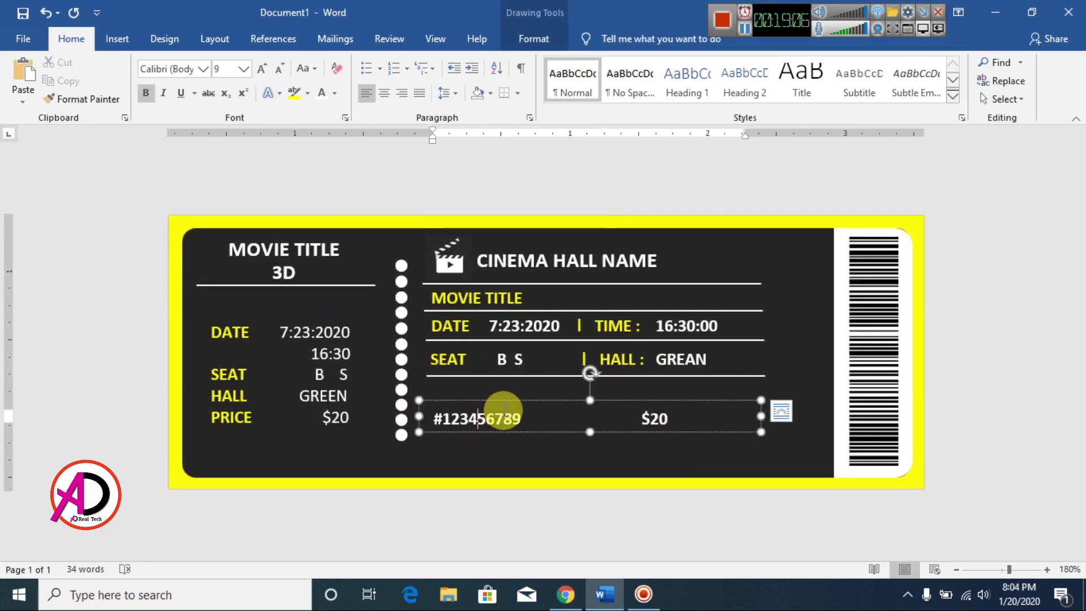
click(566, 428)
key(Up)
key(Up)
key(Up)
key(Up)
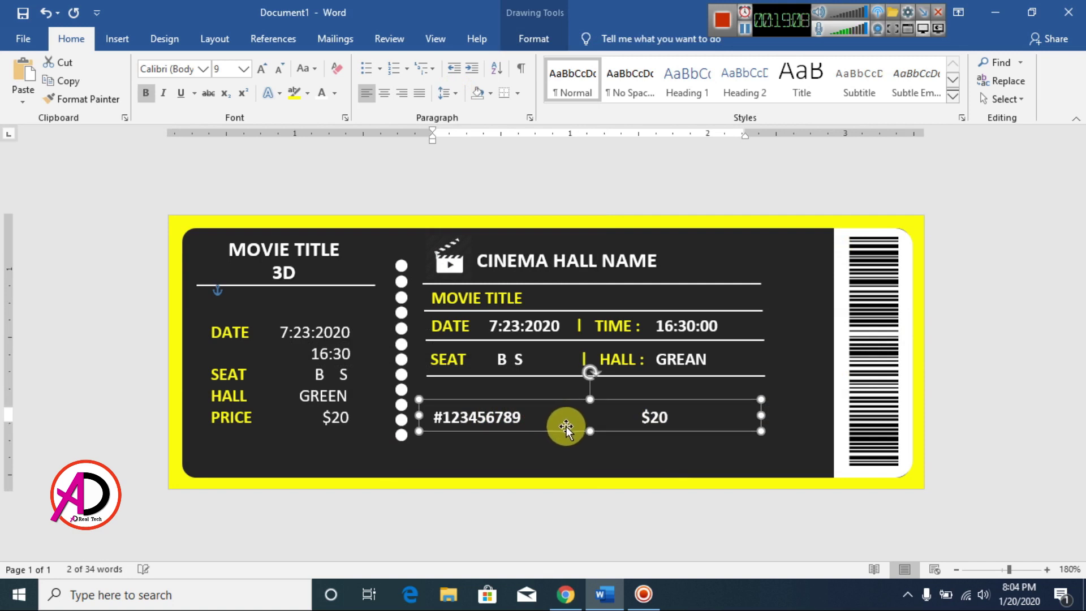
key(Up)
key(Up)
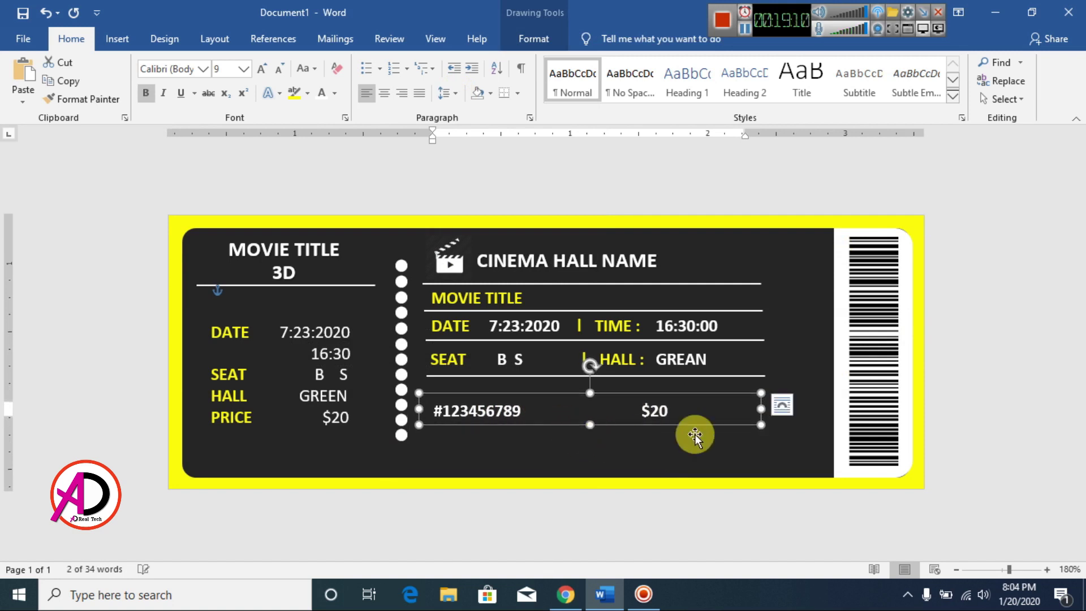
click(224, 289)
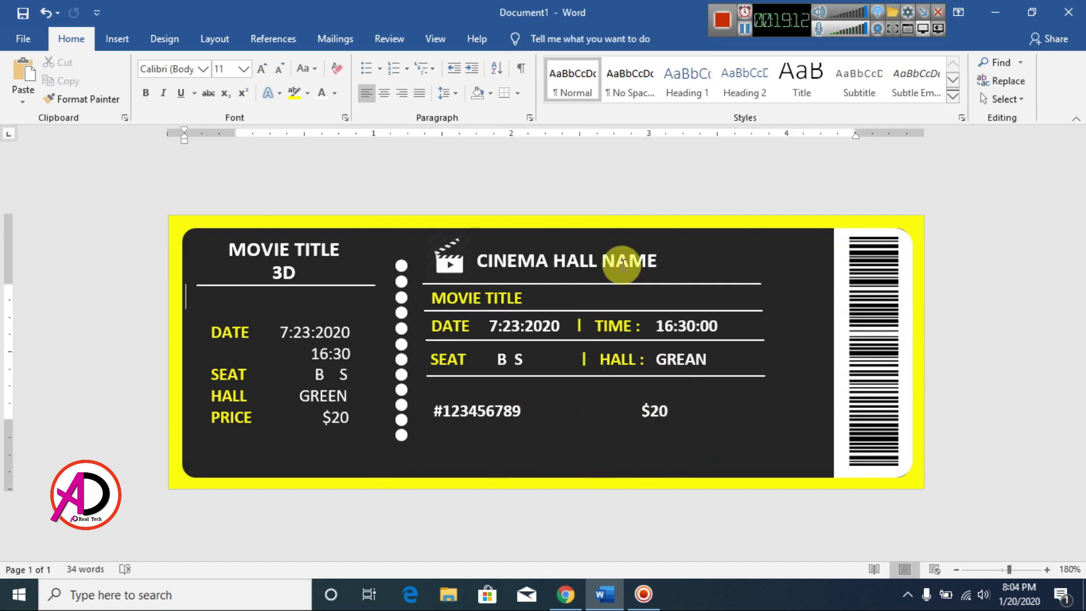